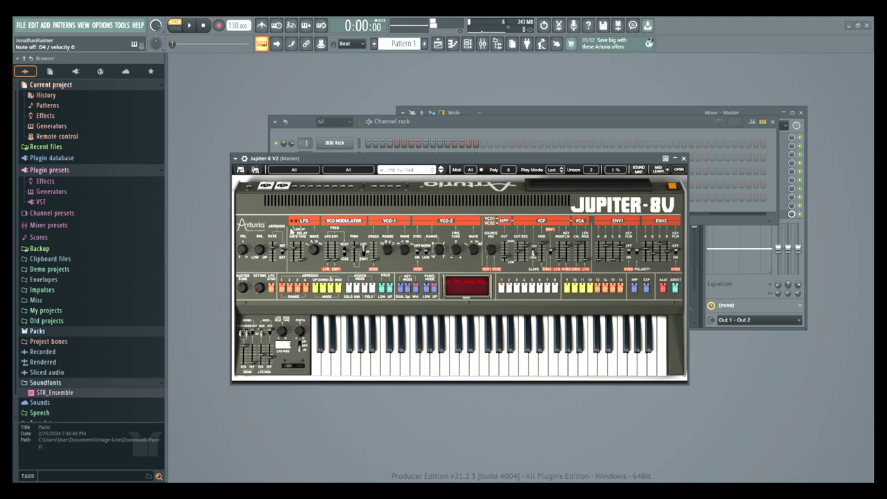
- Bring the channel rack forward and route the Jupiter-8 V2 channel to mixer track 5
text(10)
key(BackSpace)
click(475, 121)
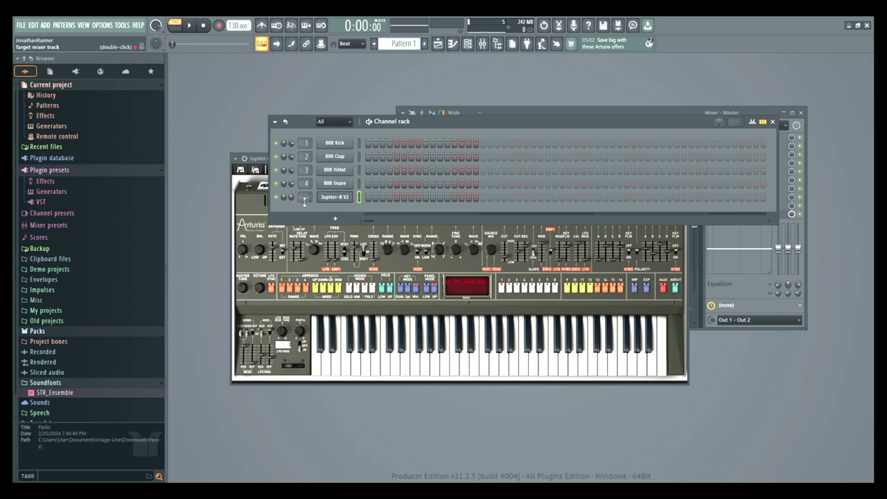
scroll(303, 201, up, 7)
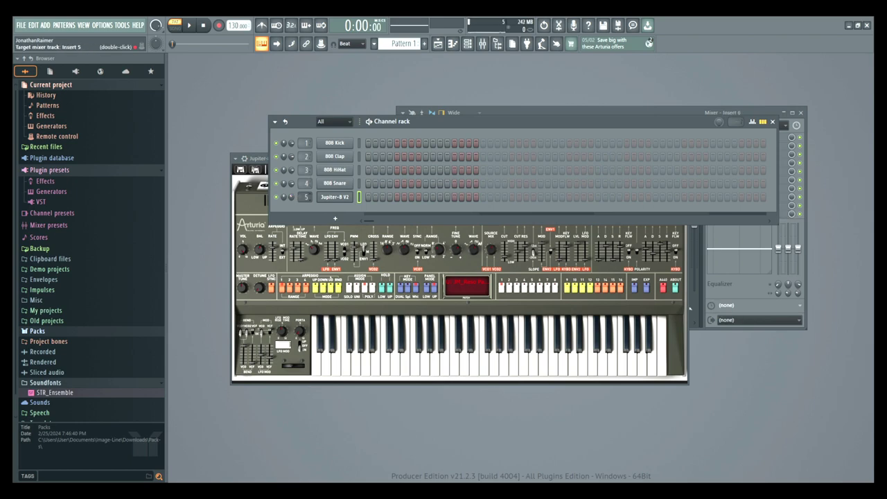
- Arrange the windows so the channel rack sits above the Jupiter-8 V2 plugin without overlapping it
click(260, 160)
drag(261, 159, 259, 179)
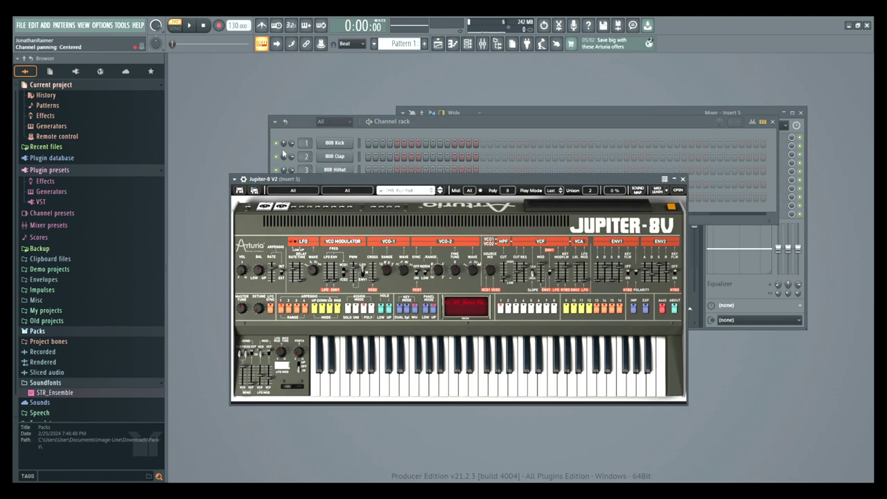
drag(303, 122, 288, 69)
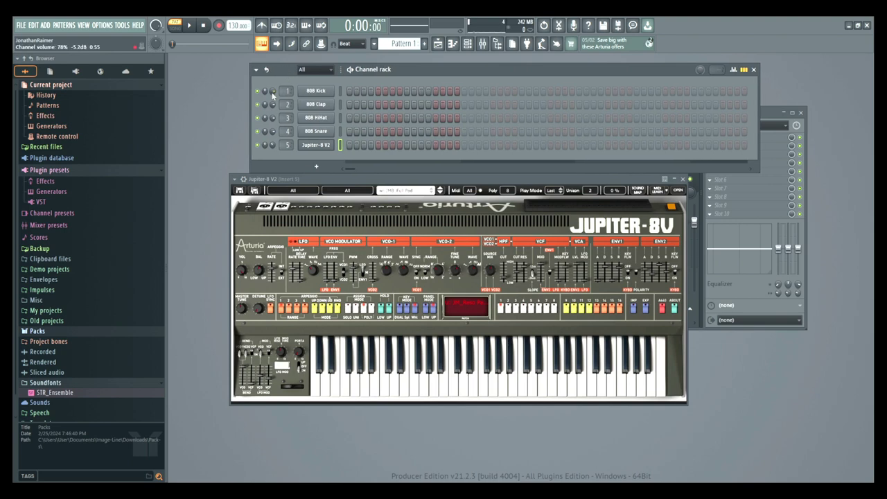
drag(329, 183, 330, 196)
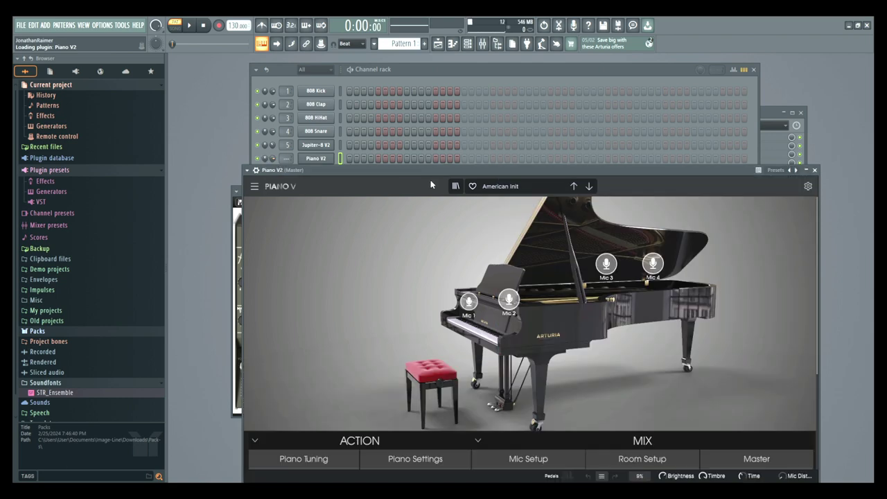
- In Piano V2, set Reverb Wet to 87.2% and change the room to Large Studio
drag(442, 168, 489, 100)
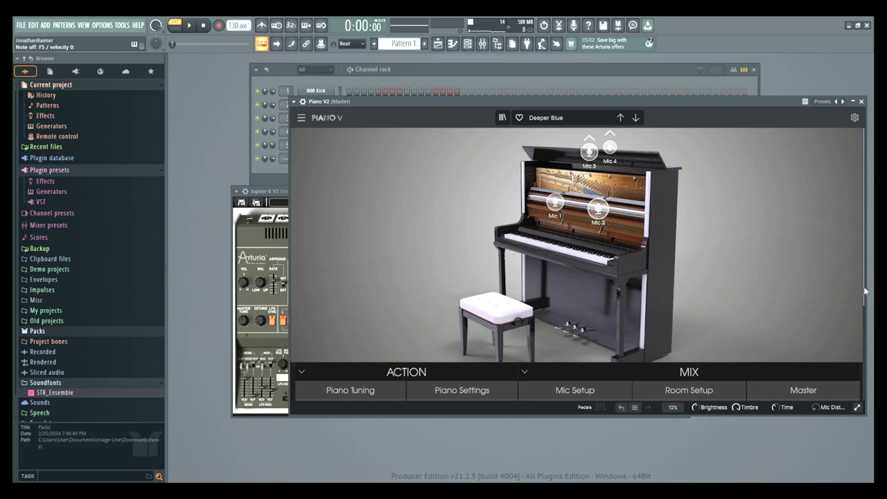
drag(864, 291, 855, 300)
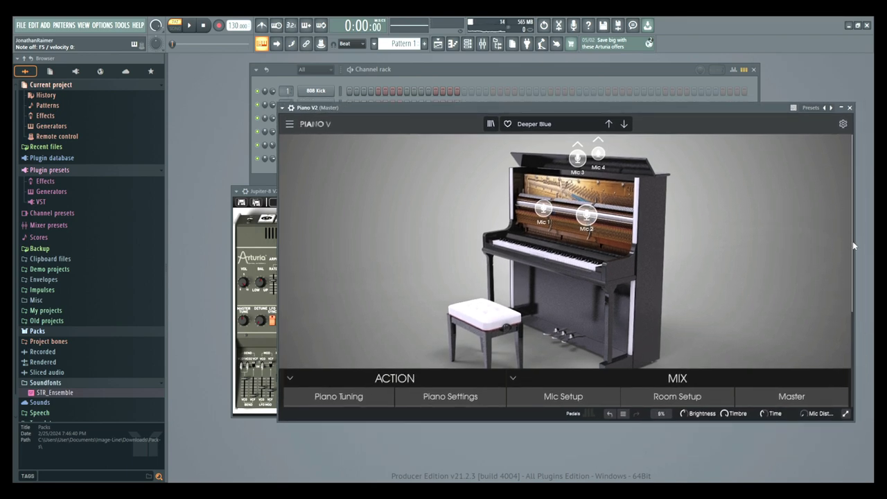
drag(853, 241, 858, 339)
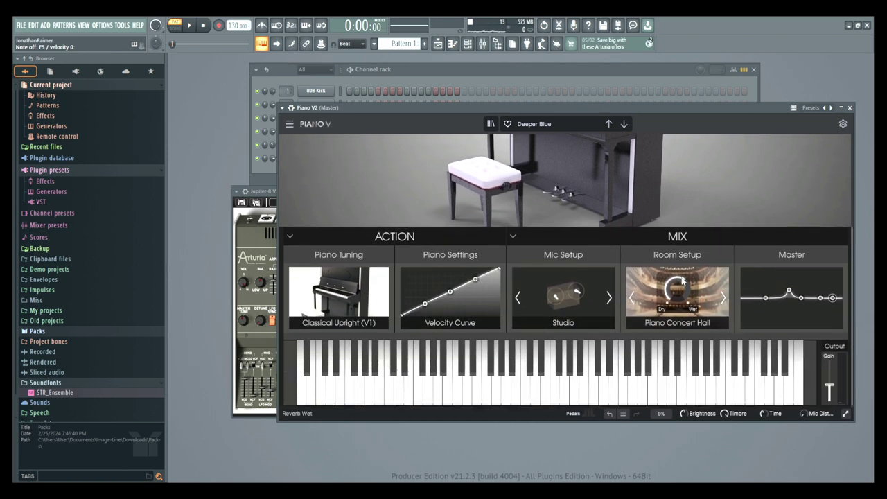
drag(683, 283, 683, 259)
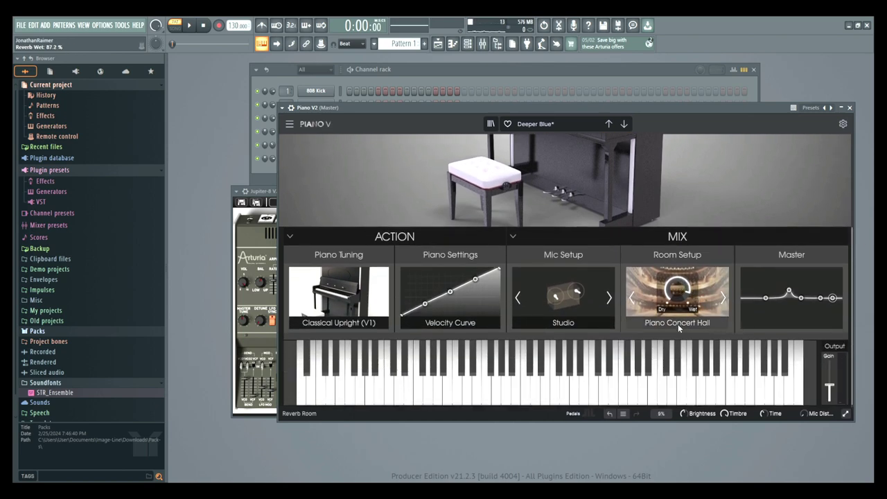
drag(678, 324, 671, 403)
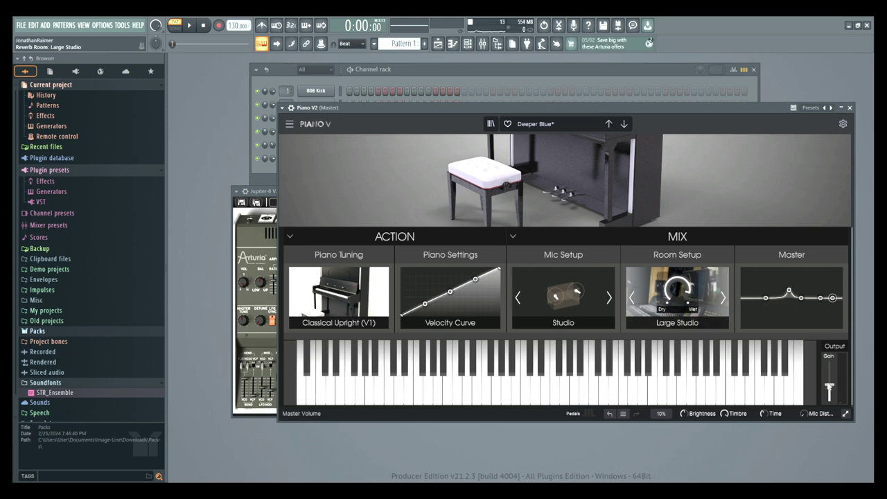
- Raise the Piano V2 master volume to -8.72 dB and switch the piano model to American Grand
drag(828, 392, 826, 381)
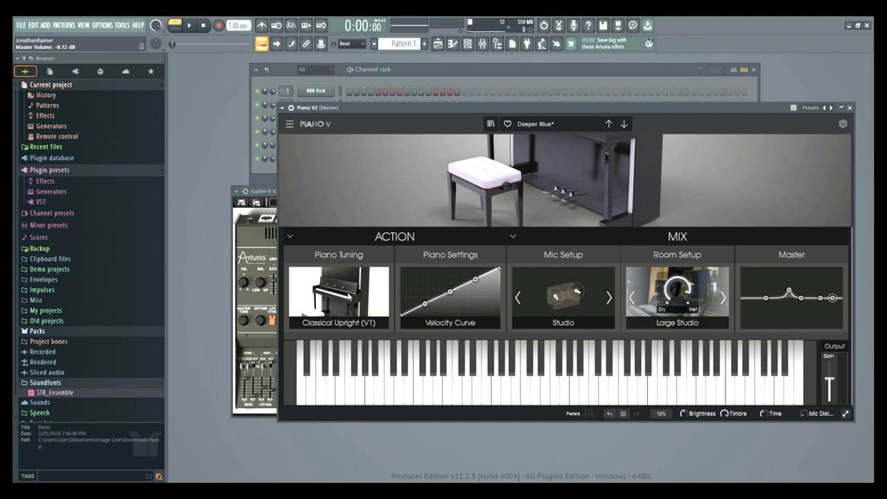
click(383, 296)
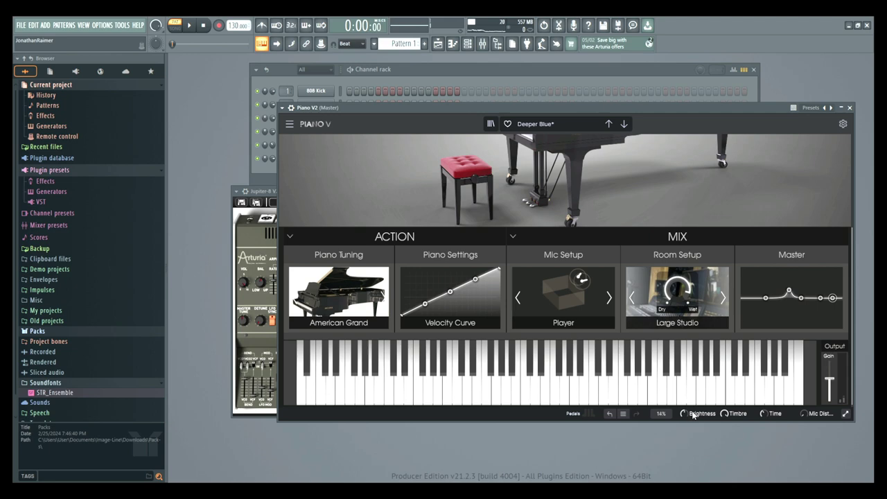
- Close the Piano V2 and Jupiter-8 V2 windows and place the mixer fully in view below the channel rack
click(849, 109)
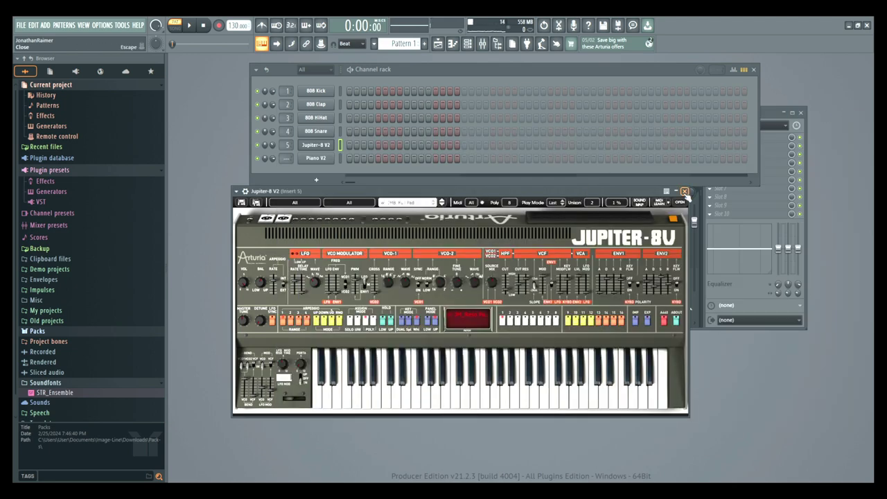
click(685, 191)
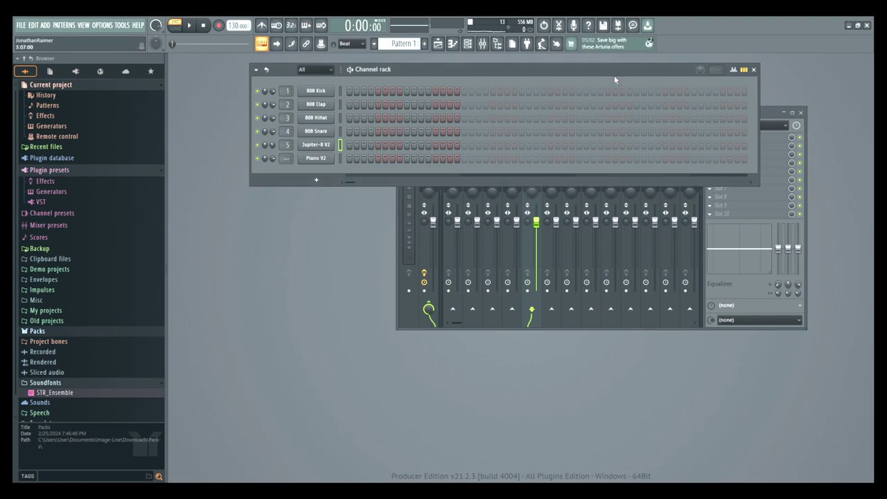
drag(607, 70, 588, 70)
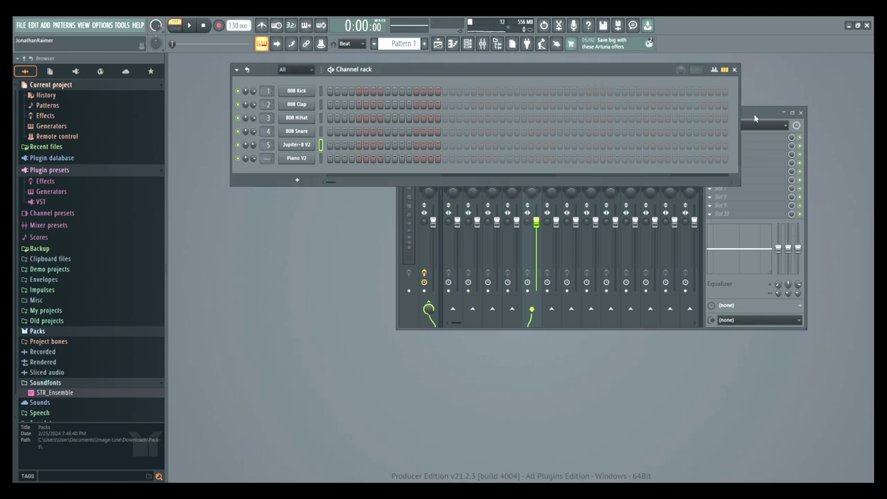
drag(754, 114, 648, 226)
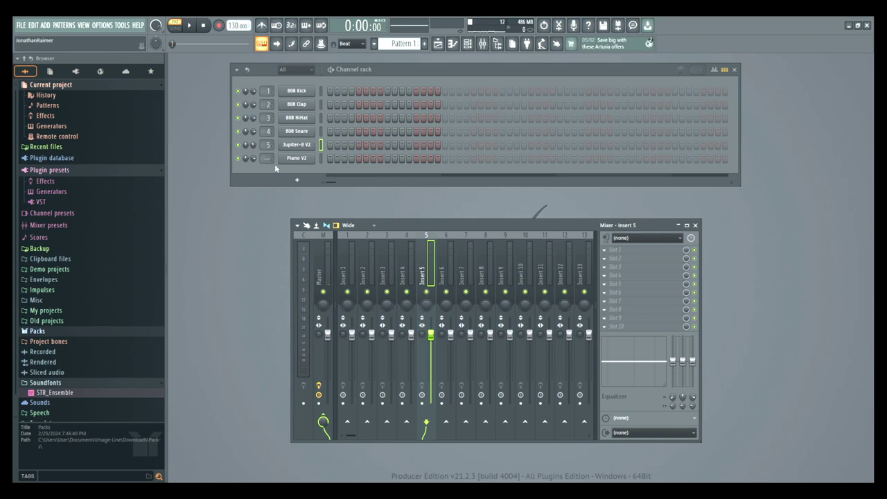
- Route the Piano V2 channel to mixer track 6
scroll(267, 158, up, 5)
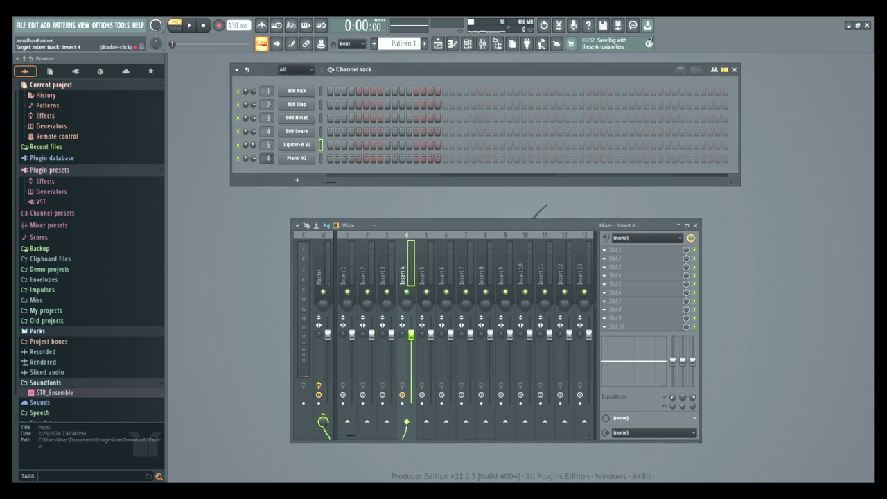
scroll(267, 158, up, 1)
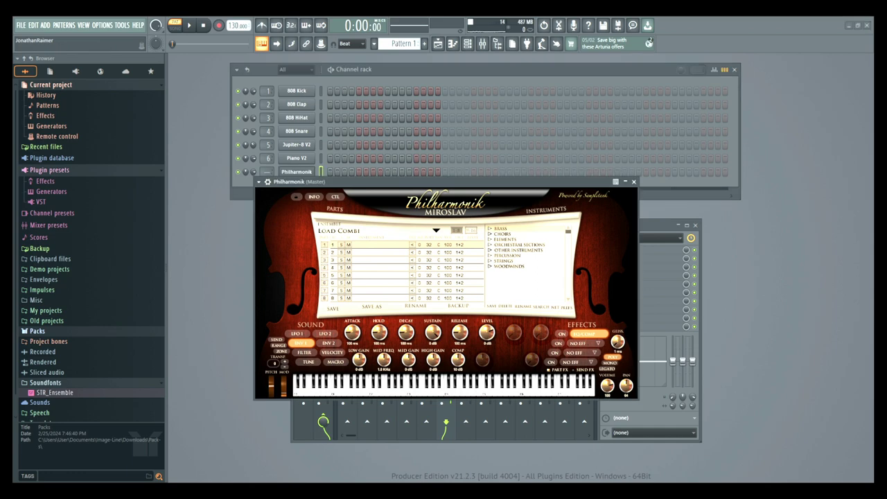
- Browse the Philharmonik instrument library through Strings, Ens Strings and Ens Violins, and open the 23 Violins group
click(503, 261)
click(510, 267)
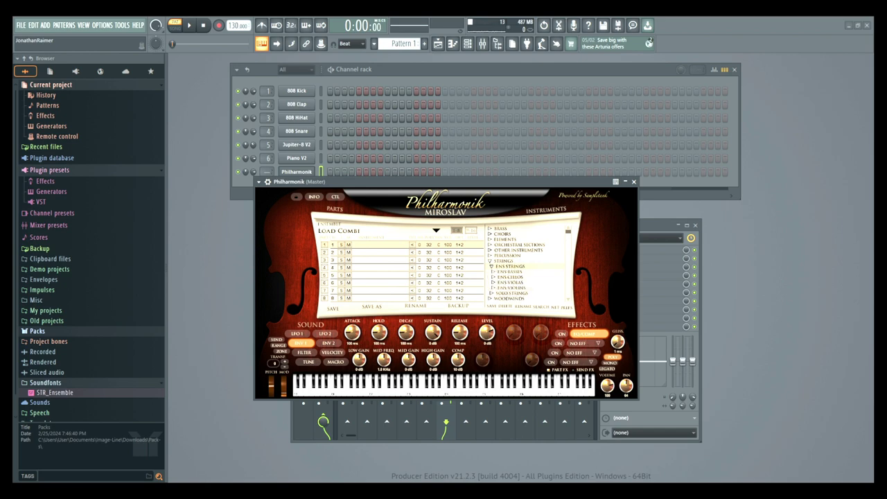
click(510, 288)
scroll(527, 263, down, 3)
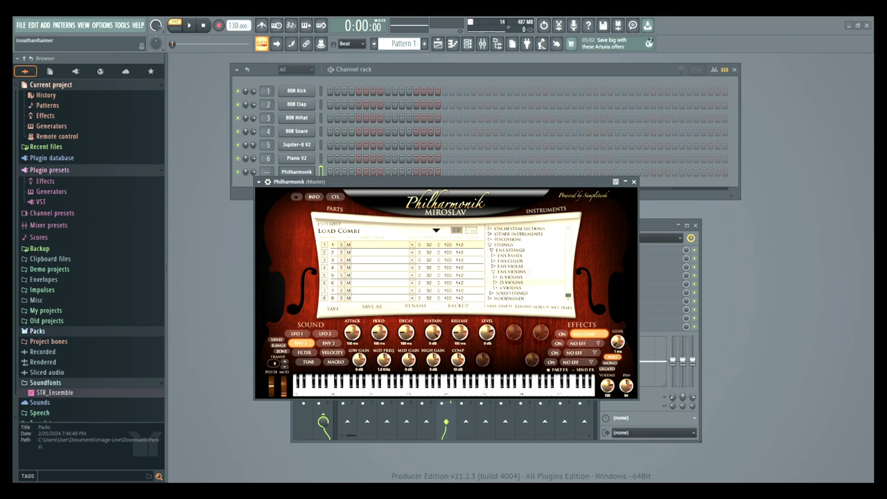
click(511, 282)
scroll(527, 263, down, 11)
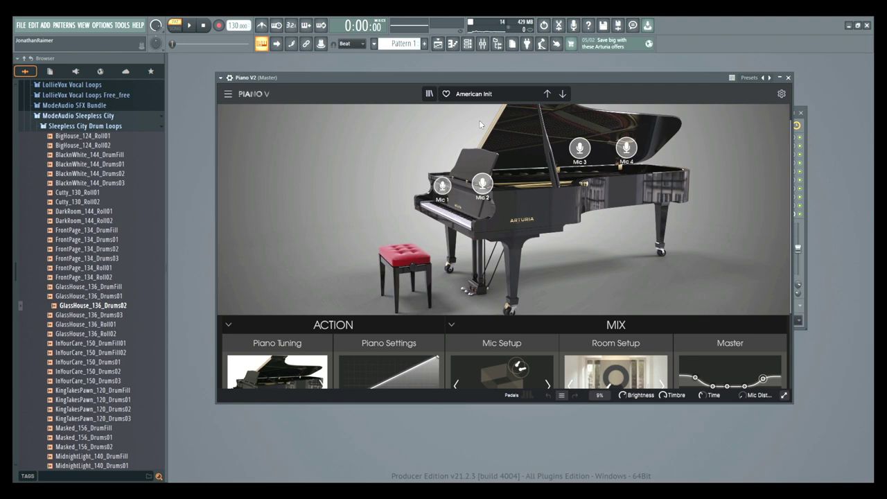
- Load the Deeper Blue preset in Piano V2 and set its Reverb Wet to 78.0%
click(572, 395)
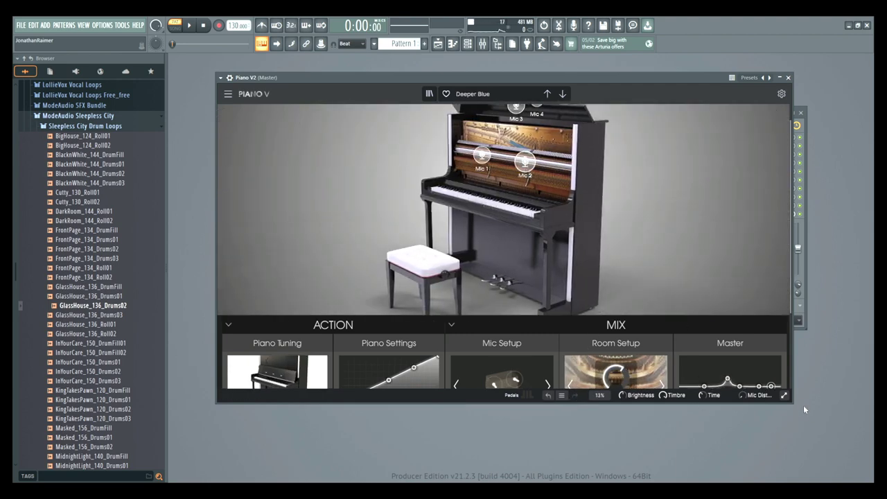
click(784, 395)
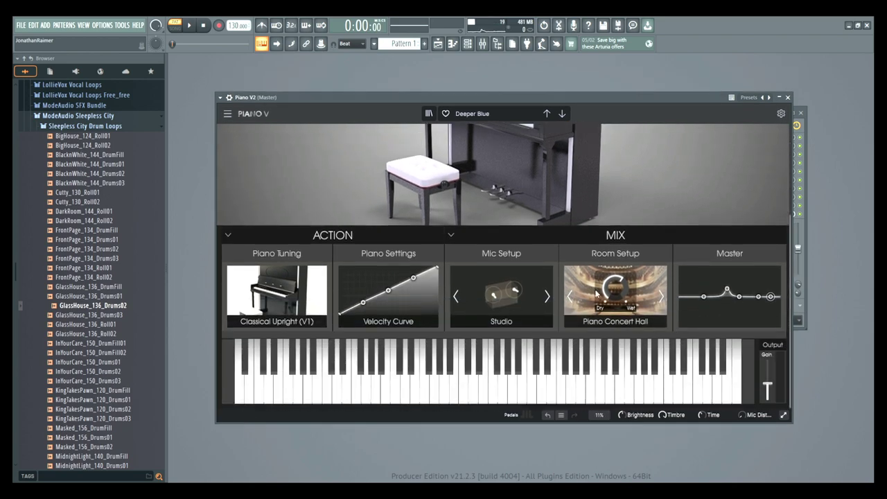
drag(613, 287, 613, 280)
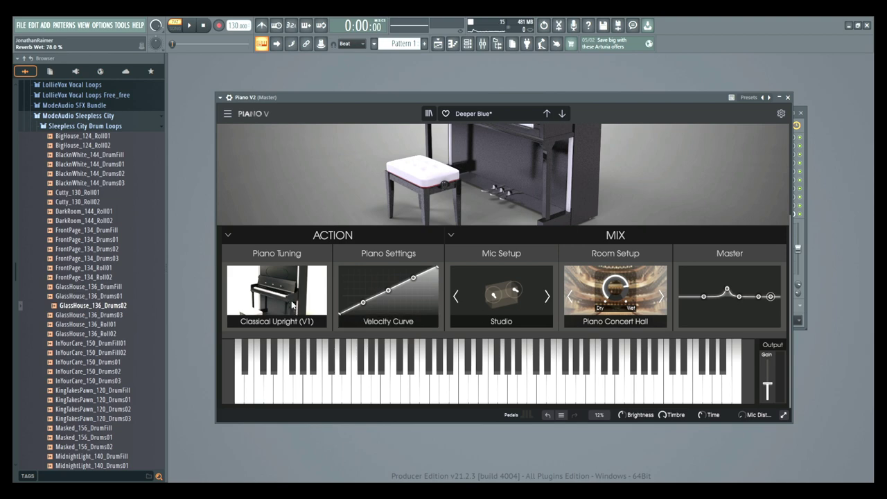
- Switch the Piano V2 model to American Grand, set the master volume to -2.06 dB and play a few test notes
click(319, 297)
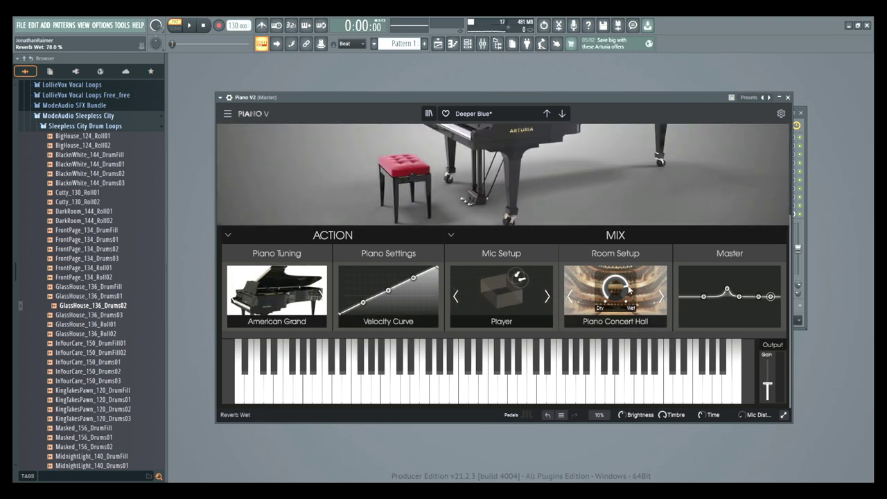
drag(767, 390, 767, 374)
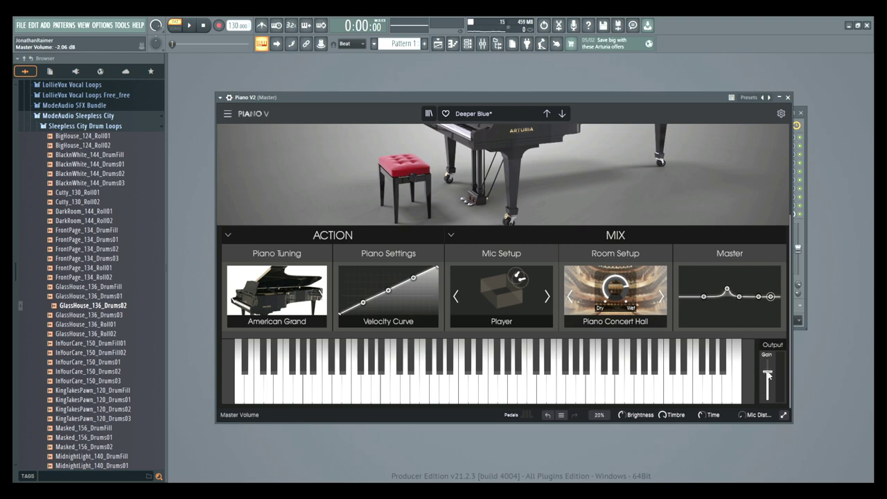
key(v)
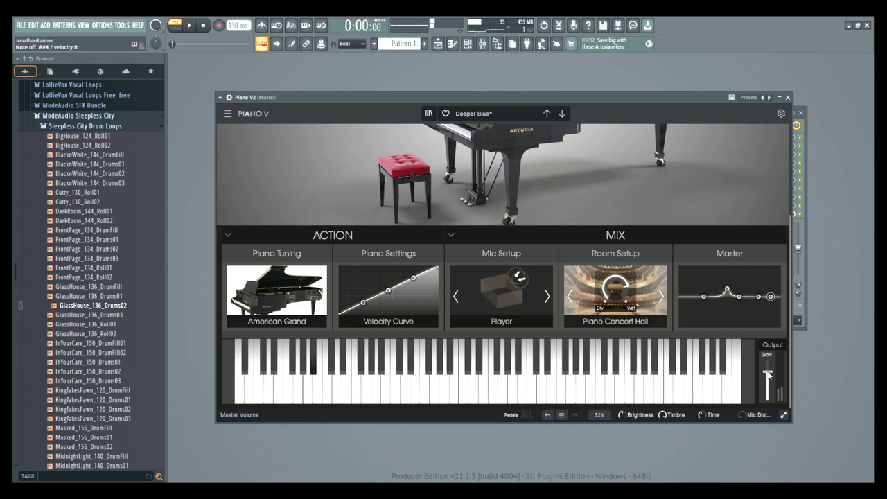
key(v)
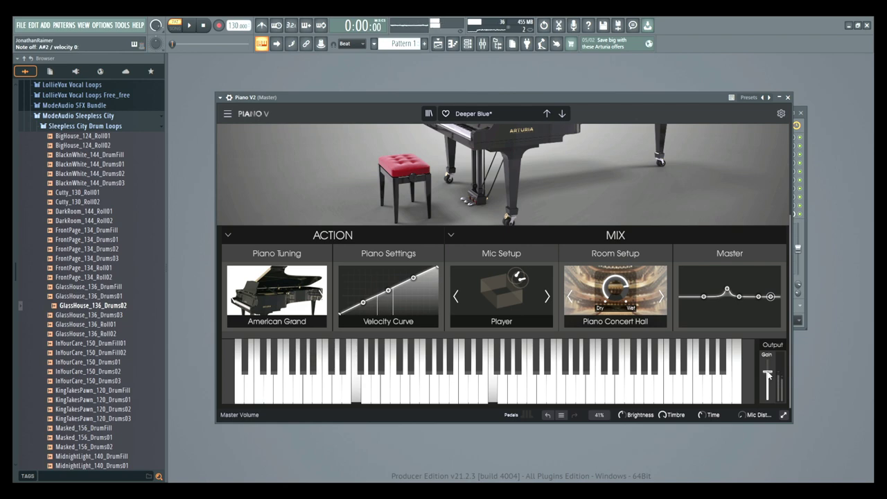
key(q)
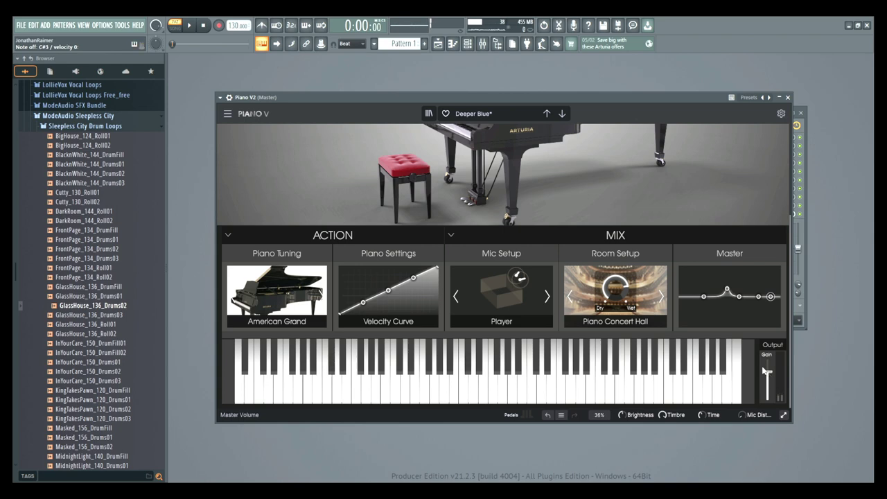
- Close the Piano V2 window and route its channel to mixer track 5
click(780, 98)
drag(305, 196, 305, 186)
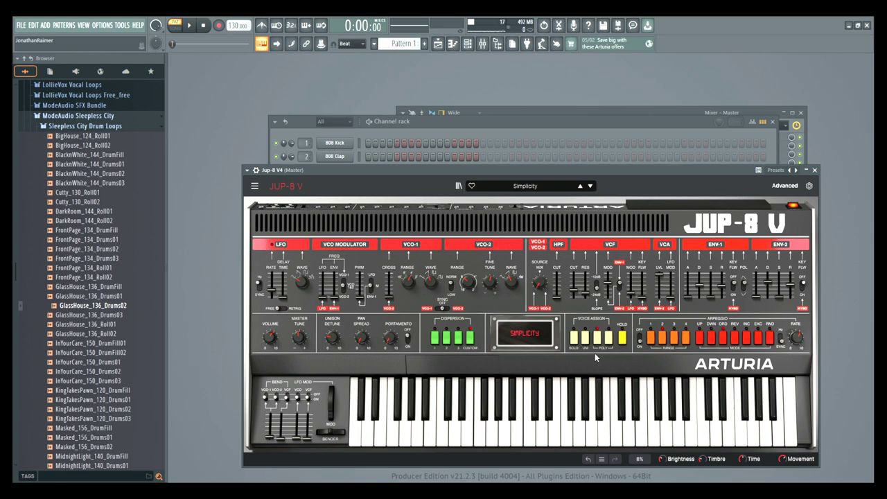
- Route the Jup-8 V4 channel to mixer track 6 and bring its plugin window back to the front
click(525, 119)
drag(305, 210, 305, 197)
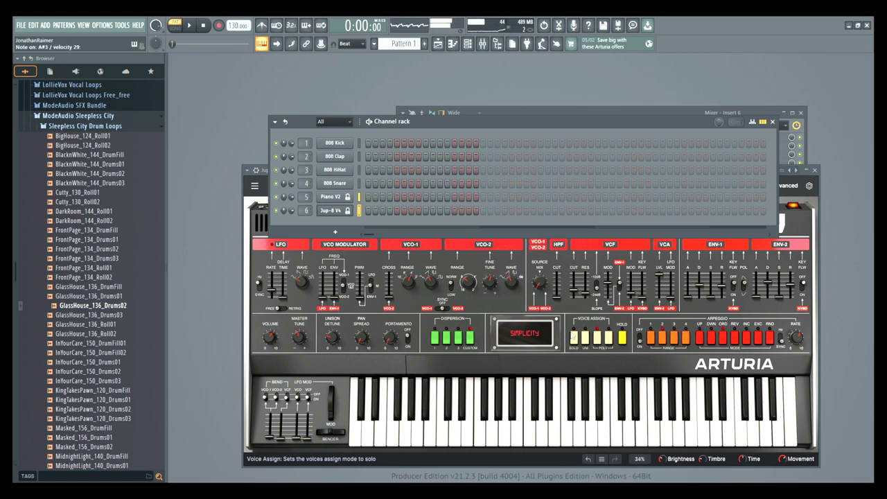
click(266, 182)
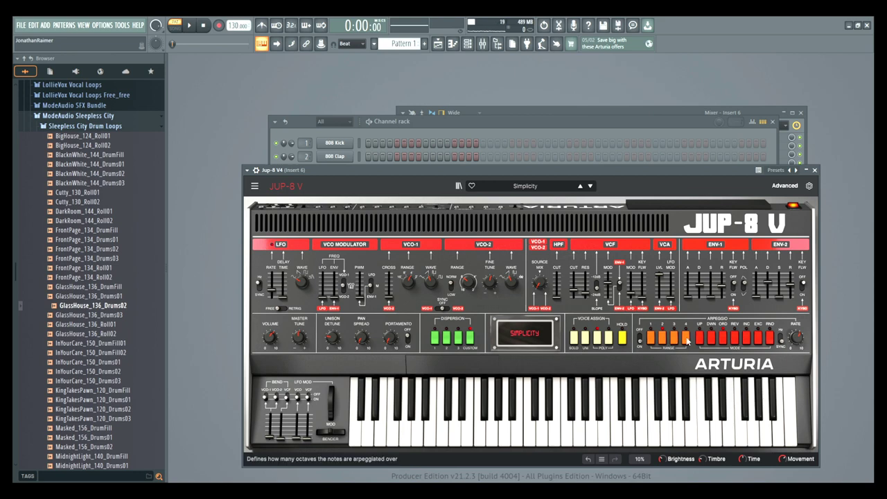
- Set the Jup-8 V4 arpeggio to DWN mode with range 4, and set VCO Cross Modulation to 0.328
click(711, 340)
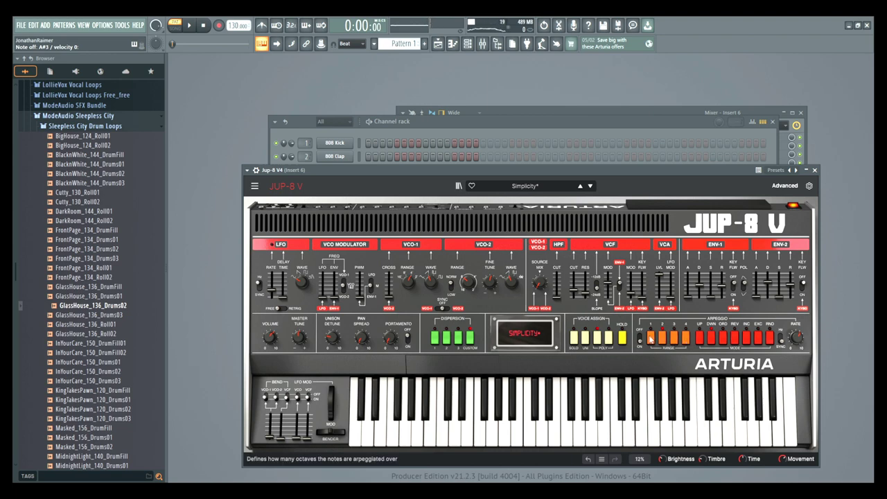
click(685, 340)
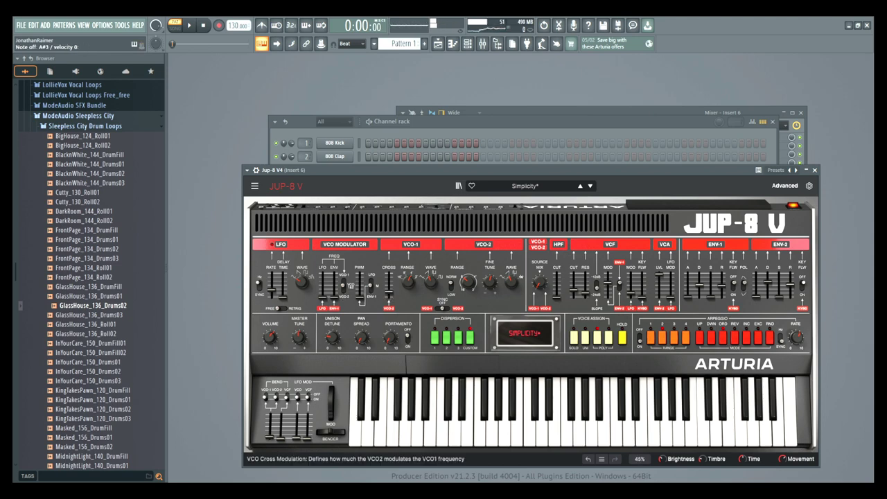
scroll(390, 290, up, 3)
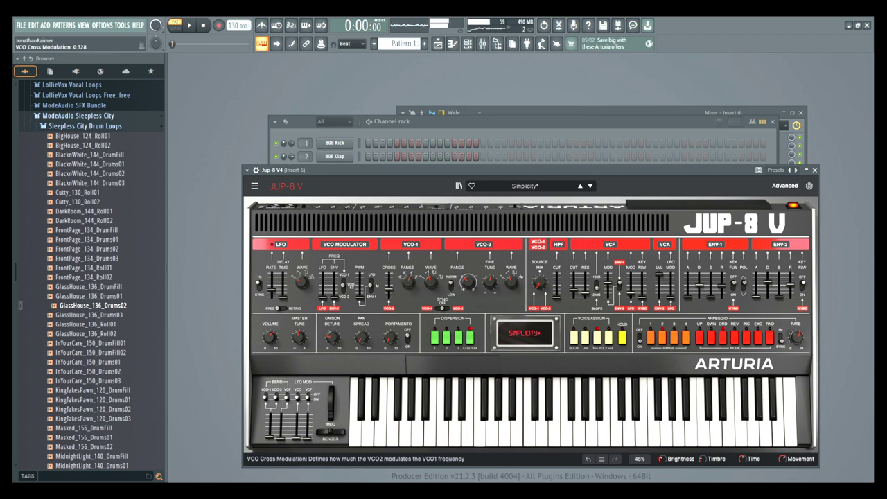
- Adjust the Jup-8 V4's LFO sync and rate, and try Hold on the held notes before switching it off
scroll(389, 288, up, 1)
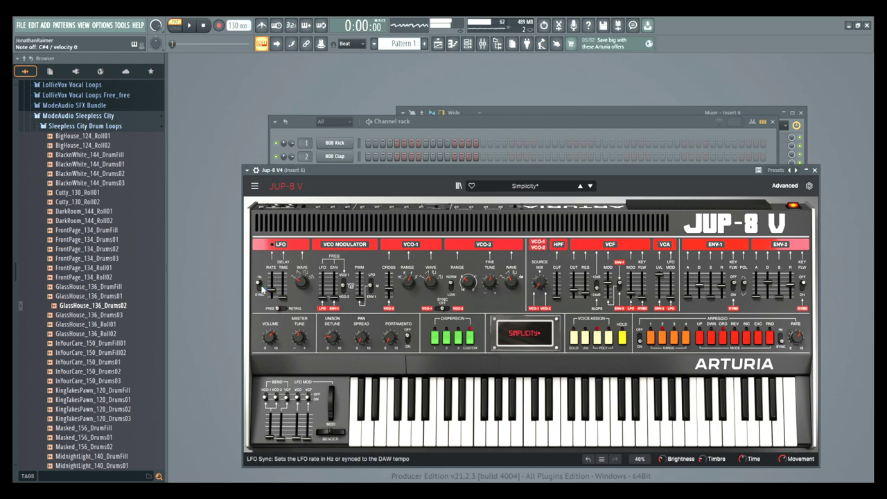
click(259, 290)
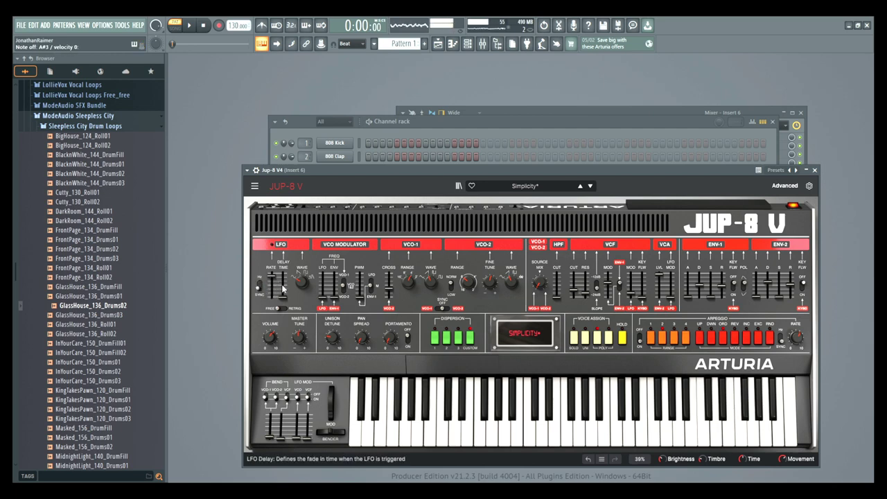
drag(274, 278, 272, 291)
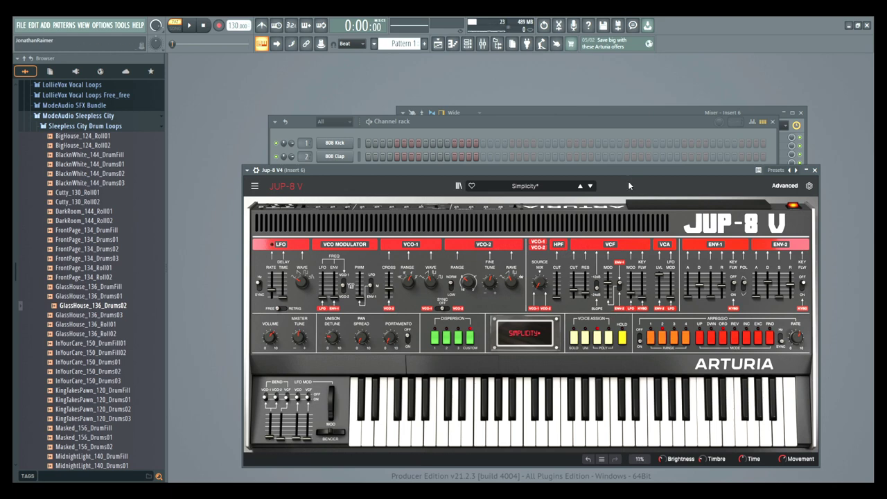
click(622, 342)
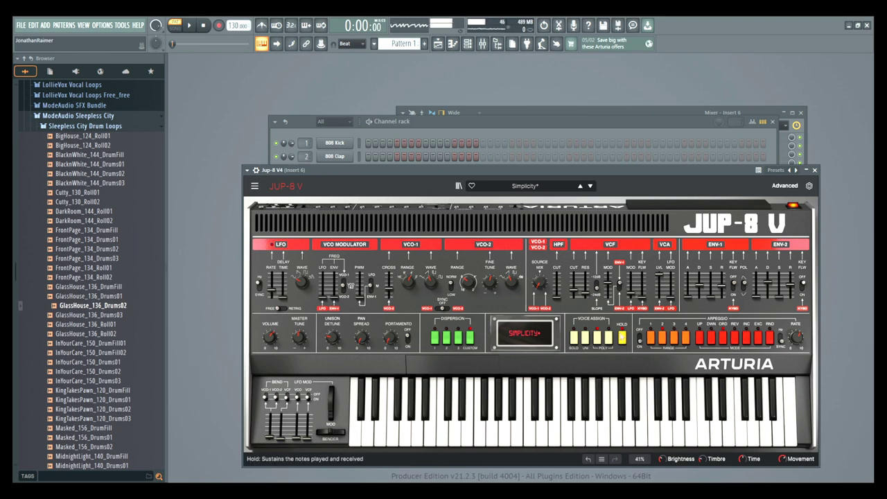
click(621, 341)
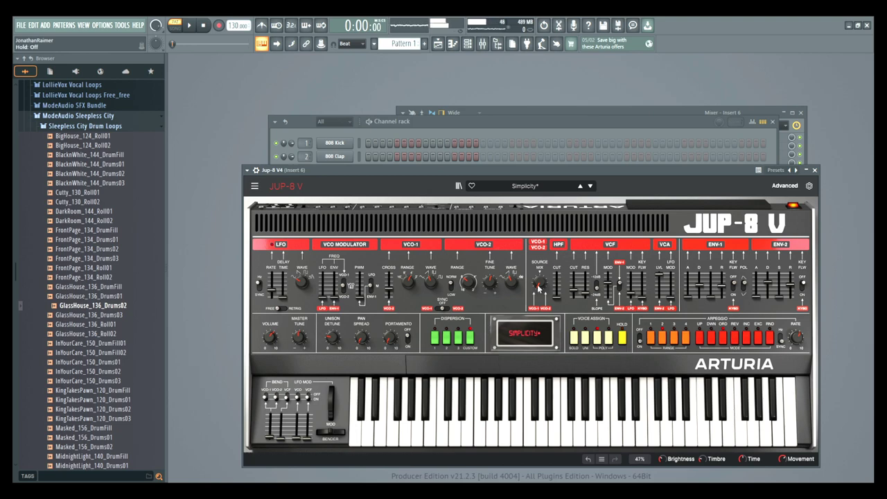
- Limit the Jup-8 V4 channel's key zone to C0 to C#5, return to its synth view and reposition the plugin window
click(256, 170)
click(293, 187)
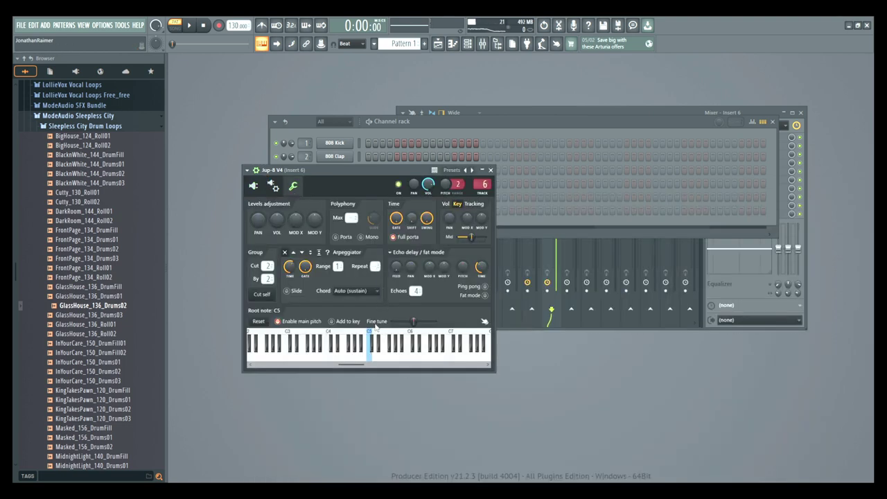
drag(374, 333, 198, 331)
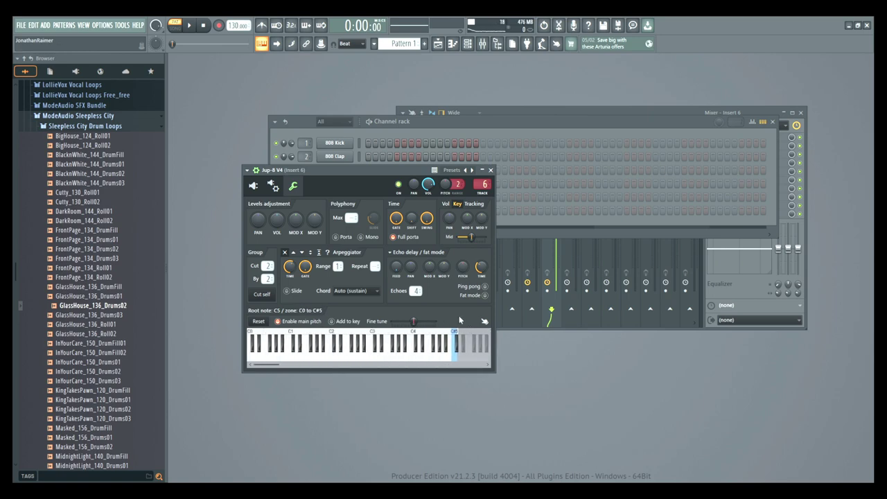
click(253, 185)
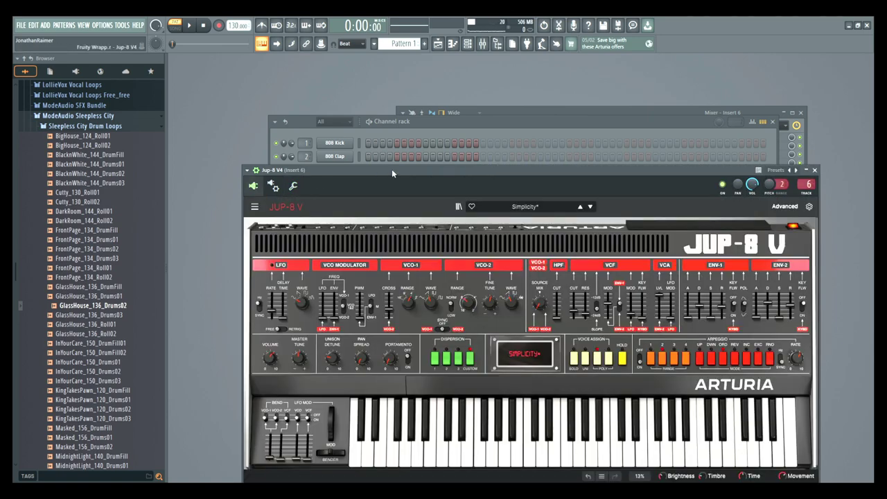
drag(392, 172, 377, 123)
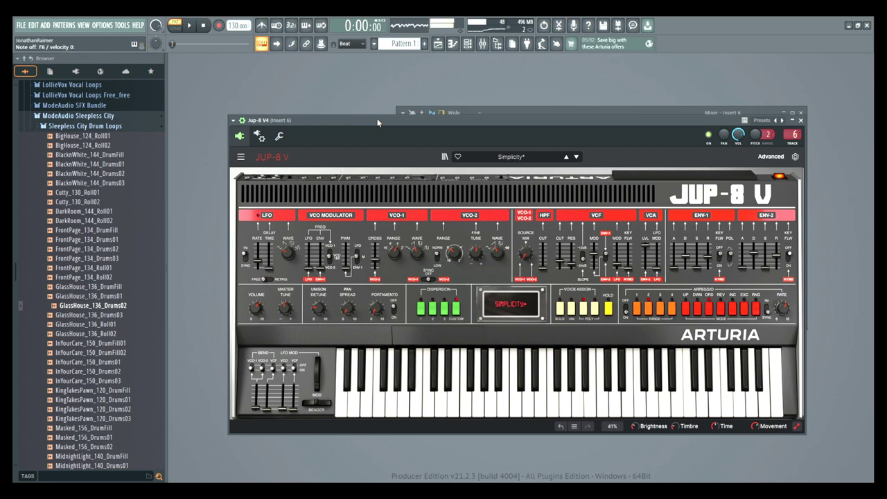
- Move the Jup-8 V4 window clear of the channel rack and adjust the Piano V2 channel volume
click(540, 115)
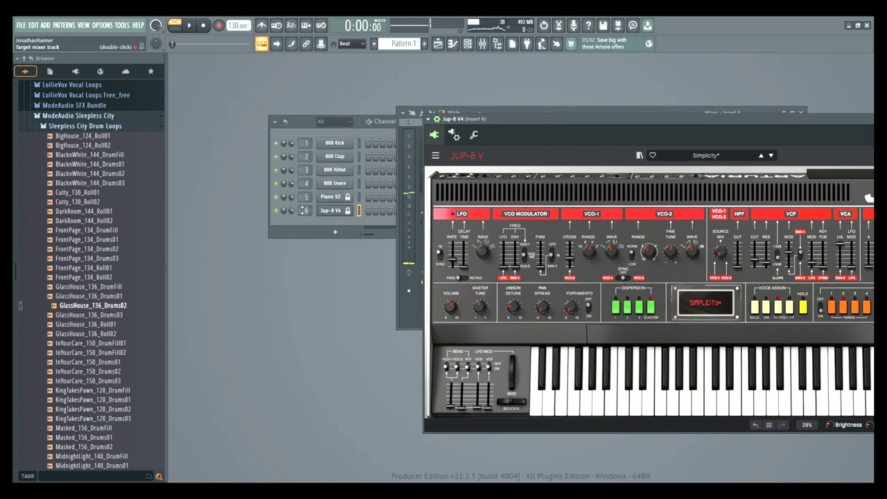
click(312, 219)
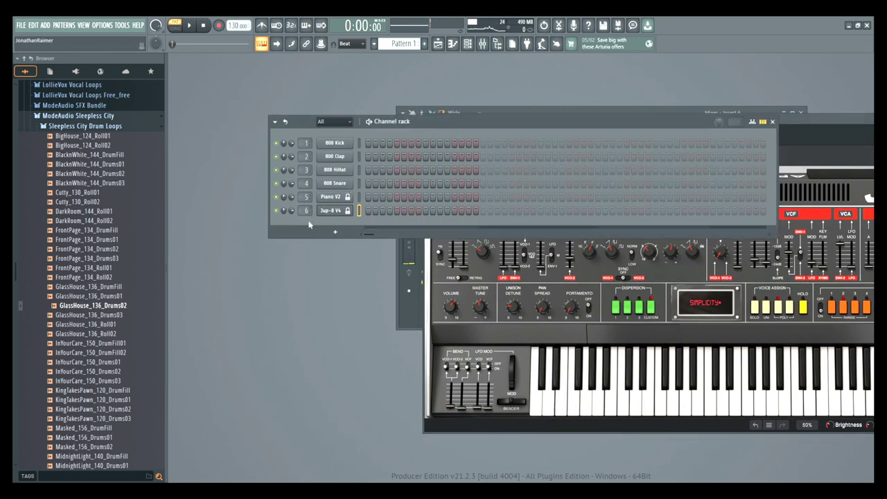
mouse_move(293, 214)
mouse_down()
mouse_move(293, 229)
mouse_move(291, 199)
mouse_up()
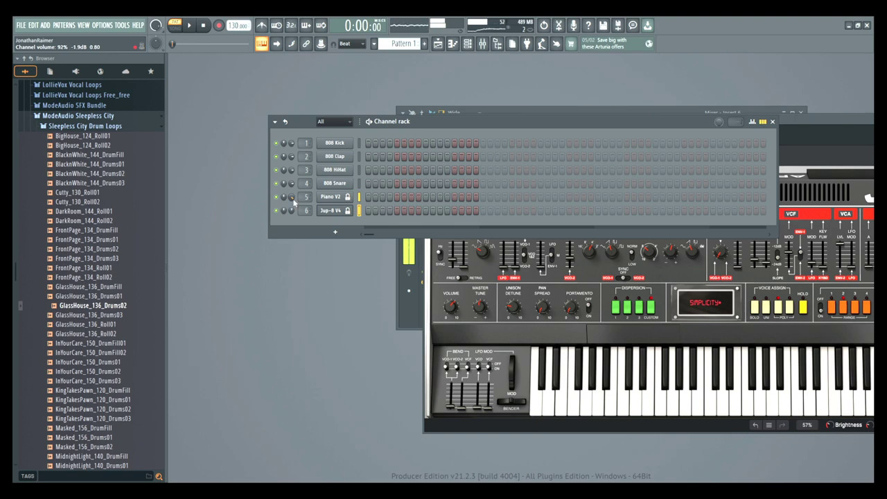
drag(292, 200, 294, 201)
drag(291, 199, 293, 201)
- Recheck the Jup-8 V4's key zone settings, look over the mixer and bring the channel rack forward
click(797, 126)
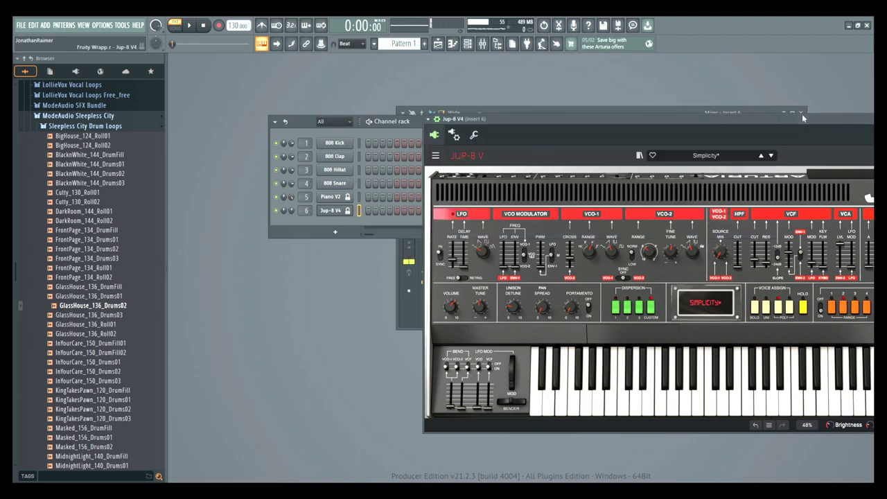
click(476, 136)
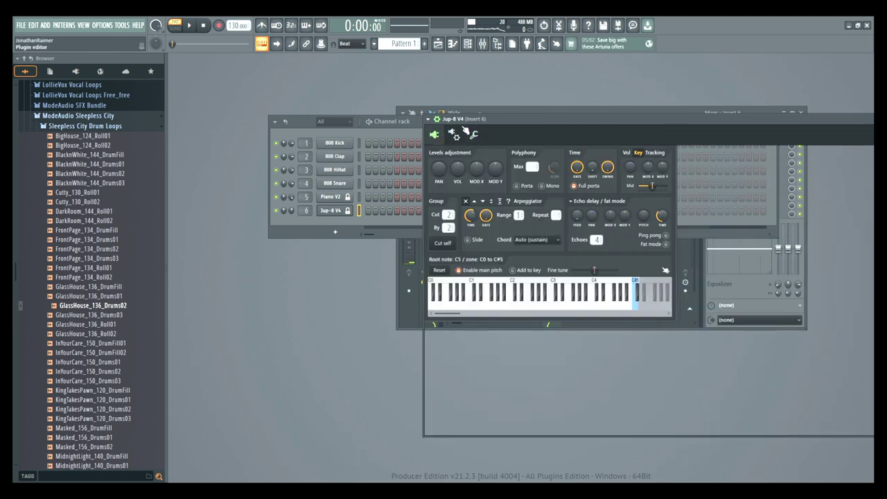
click(463, 131)
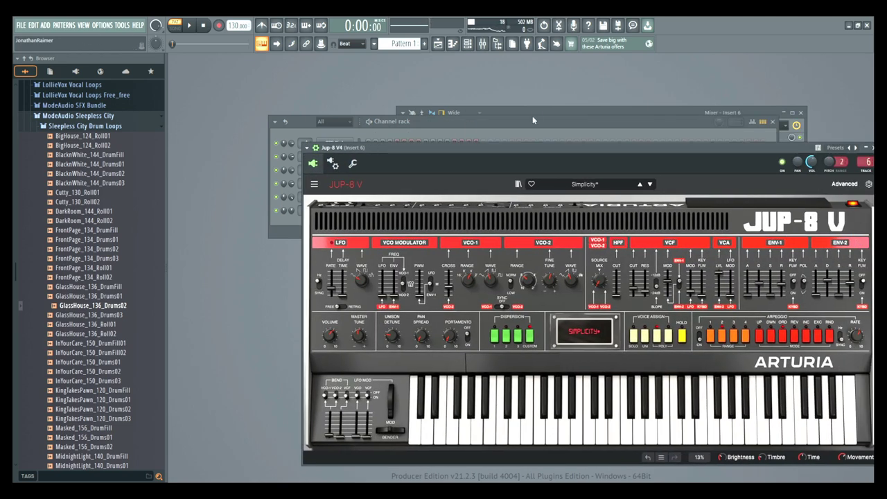
click(534, 112)
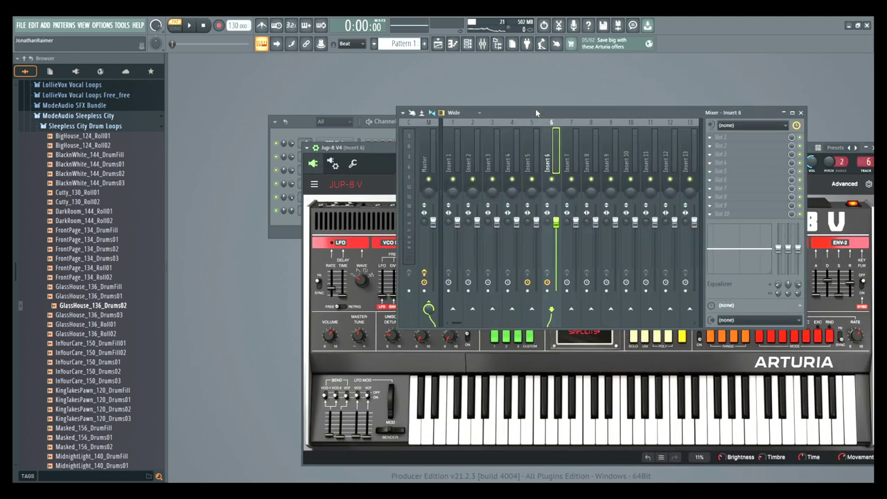
click(377, 147)
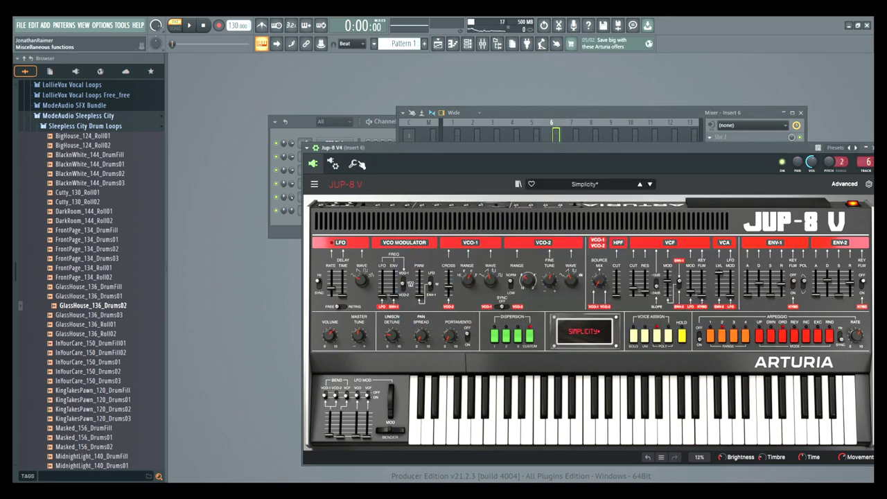
click(294, 118)
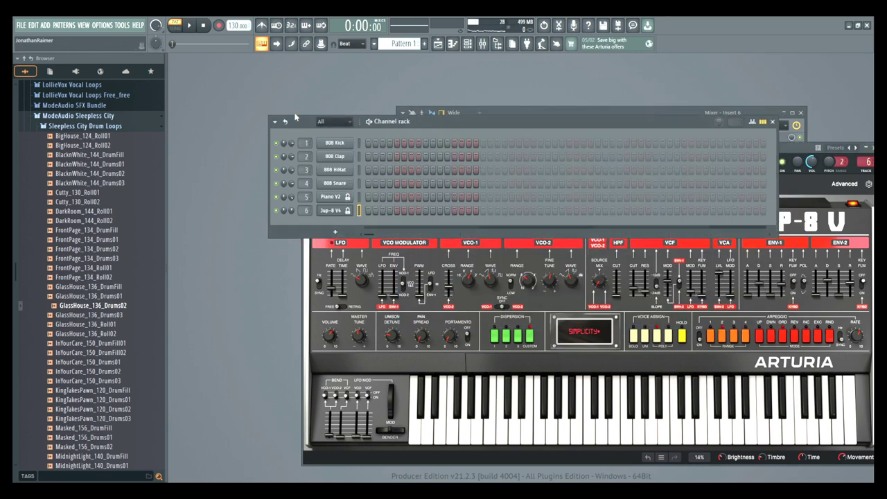
- Open the Piano V2 channel's level settings and set its volume multiplier to 122%
click(336, 197)
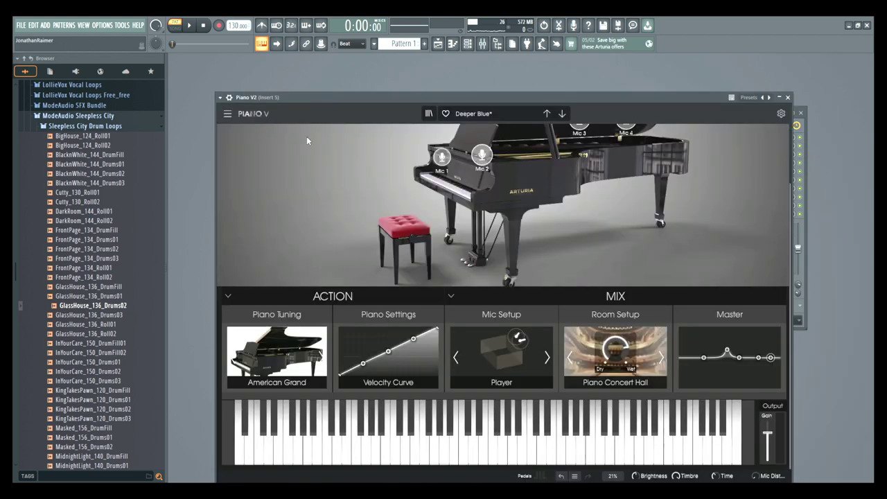
click(229, 97)
click(265, 113)
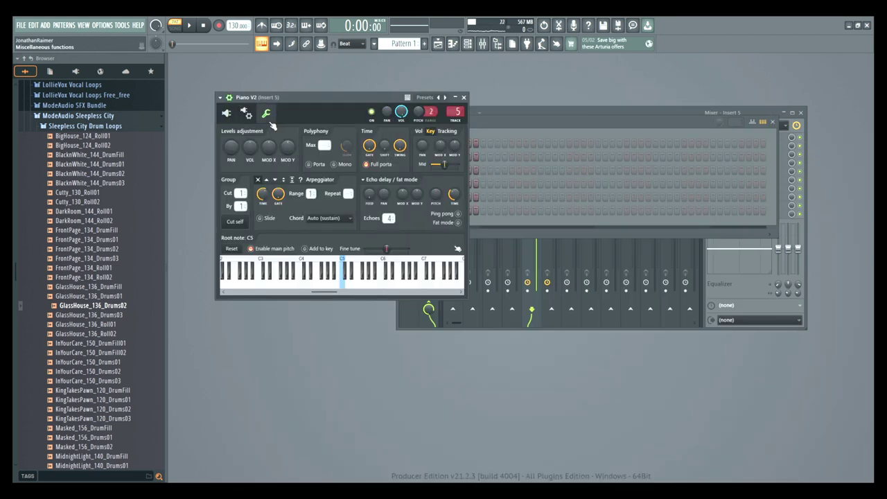
scroll(248, 155, up, 3)
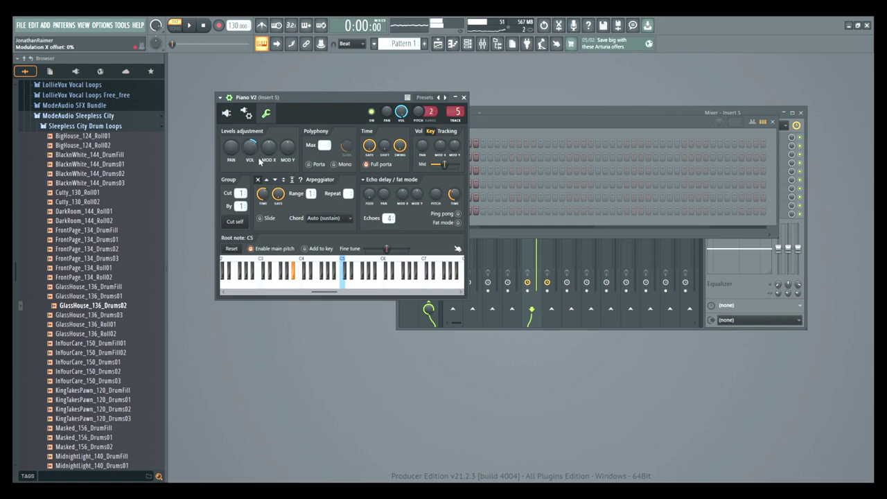
key(v)
drag(250, 148, 250, 157)
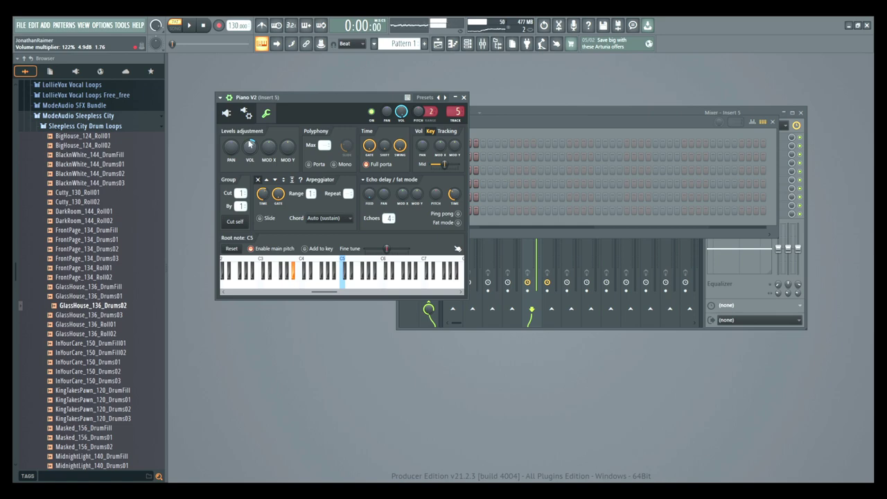
- Play a piano melody over the held lower note to judge the balance between Piano V2 and the Jup-8 V4
key(j)
key(3)
key(r)
key(3)
key(2)
key(3)
key(r)
key(t)
key(s)
key(3)
key(2)
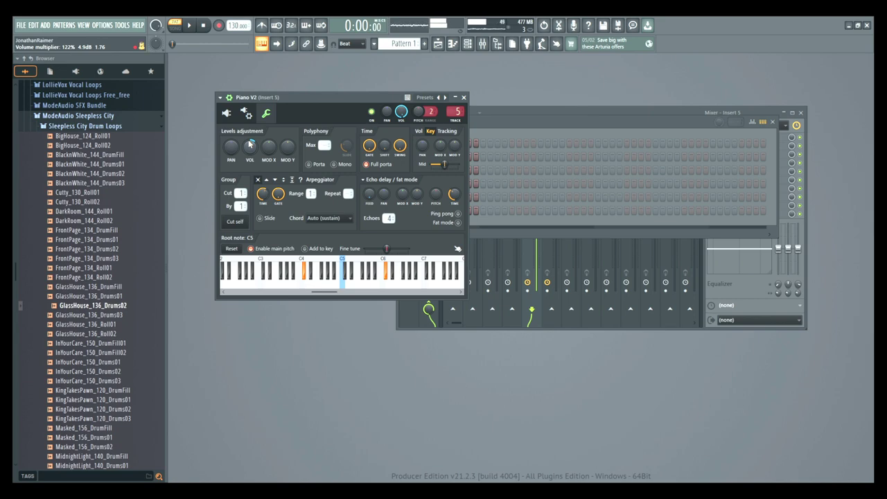
key(e)
key(u)
key(y)
key(3)
key(2)
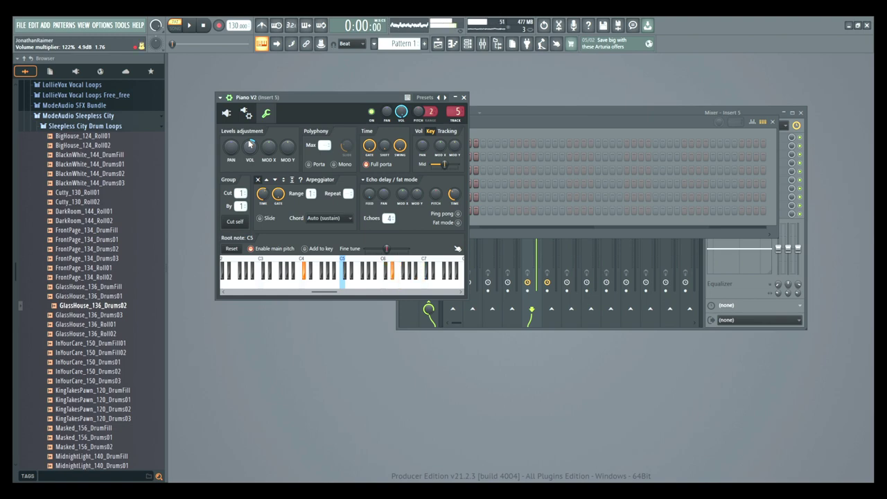
key(3)
key(r)
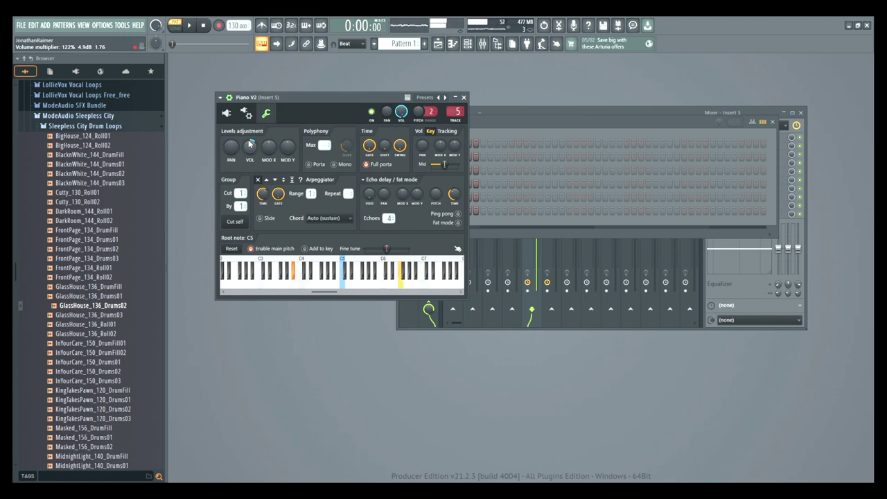
key(3)
key(2)
key(3)
key(q)
key(r)
key(7)
key(i)
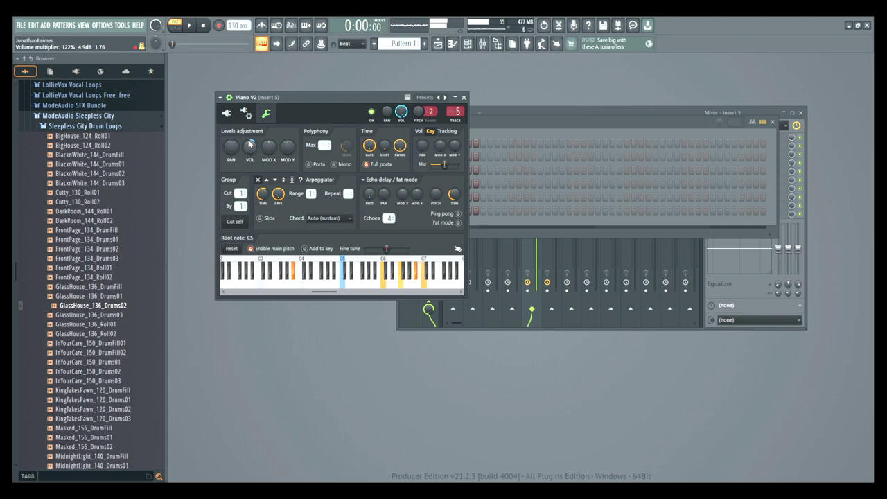
key(6)
- Set the Piano V2 volume multiplier to 127% and play a few more notes to check the level
scroll(250, 144, up, 3)
key(j)
key(2)
key(3)
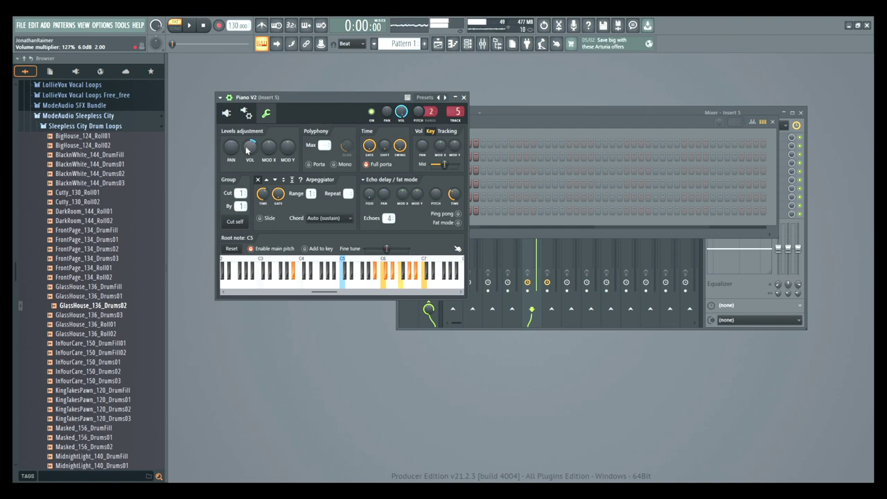
key(t)
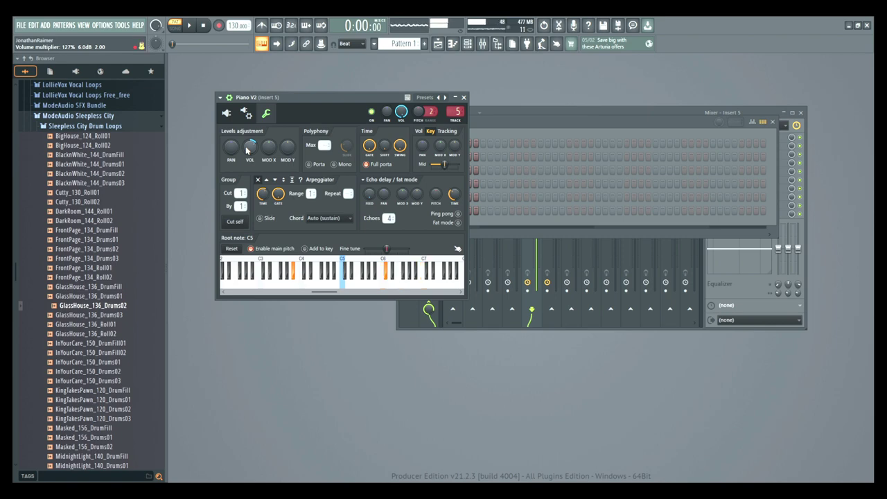
key(6)
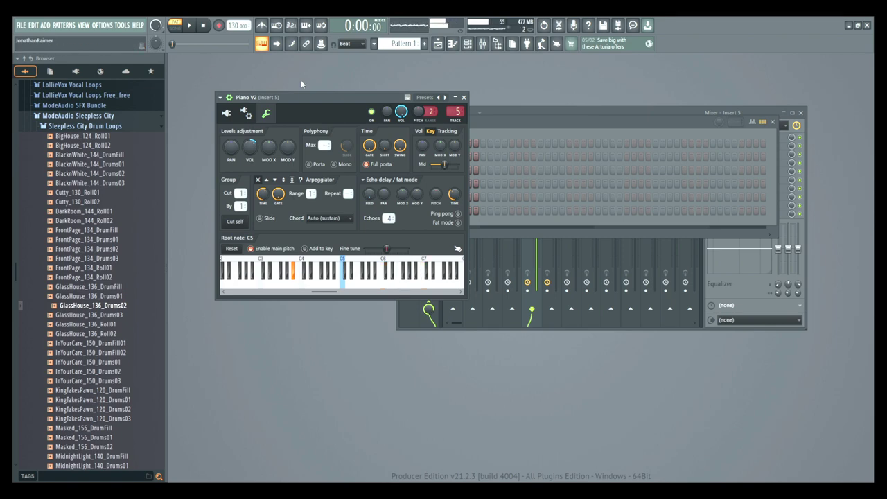
- Move the Piano V2 window aside, set the Jup-8 V4 channel volume to 46% and bring the mixer forward
drag(302, 98, 494, 136)
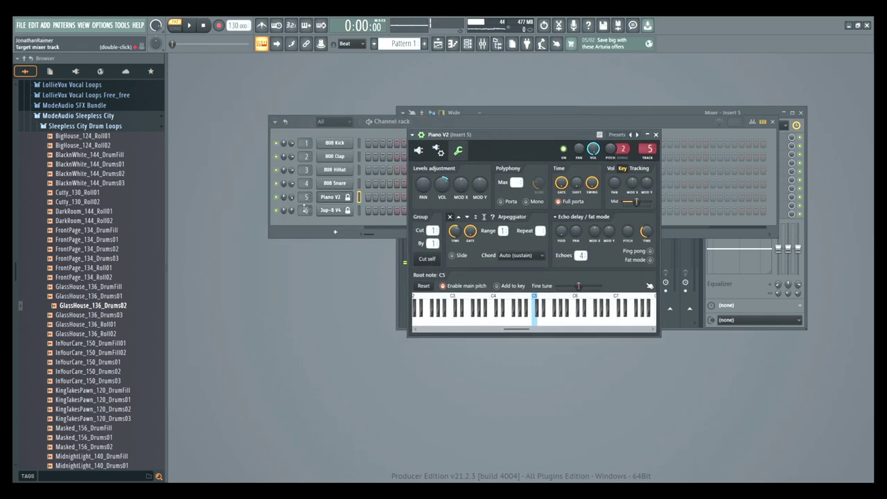
drag(291, 213, 292, 217)
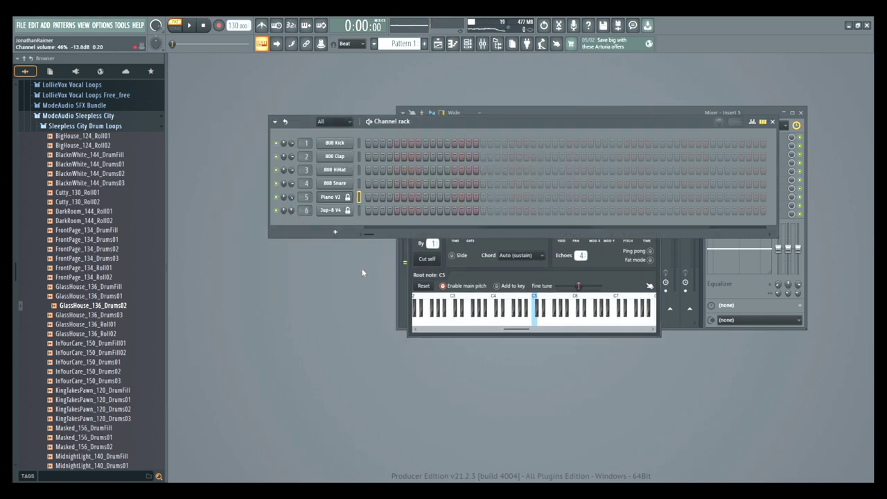
click(409, 280)
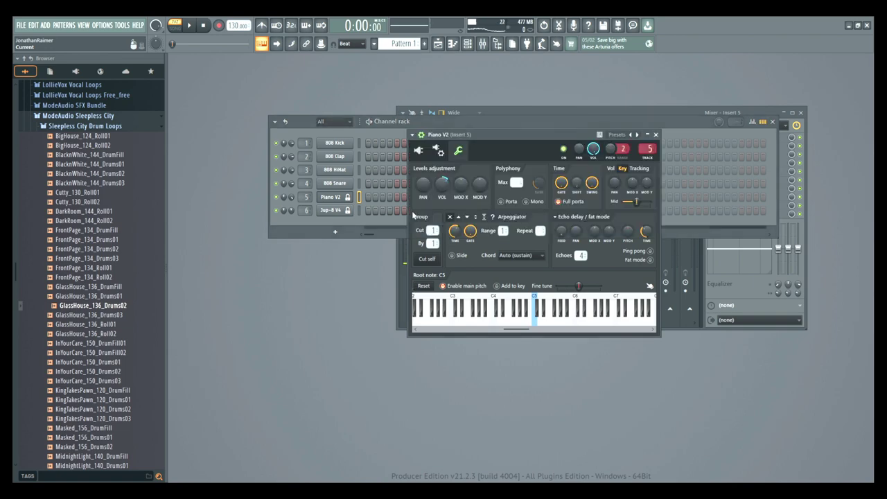
click(605, 115)
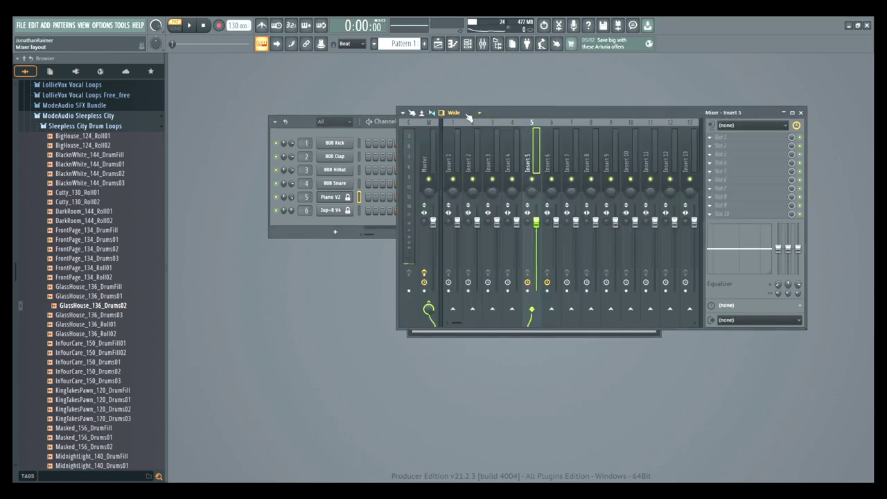
- Reposition the channel rack and route the ARP 2600 V2 channel to mixer track 7
click(303, 120)
drag(304, 119, 260, 131)
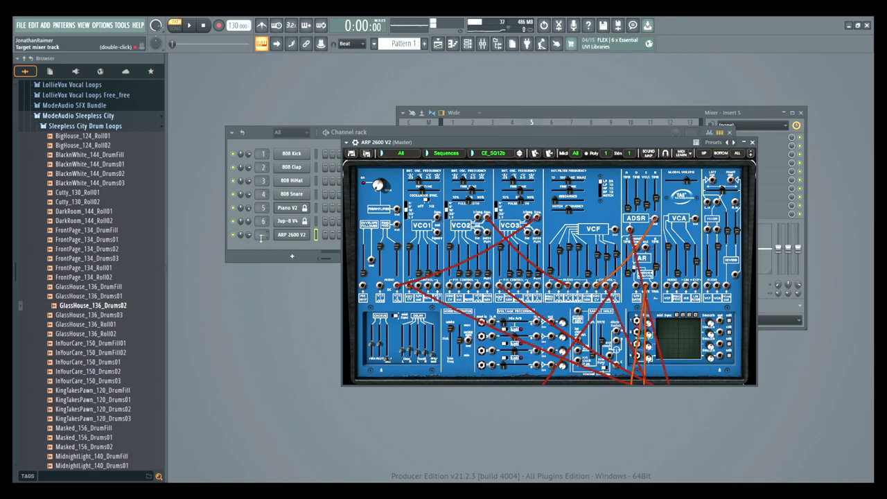
scroll(263, 234, up, 2)
scroll(262, 234, up, 3)
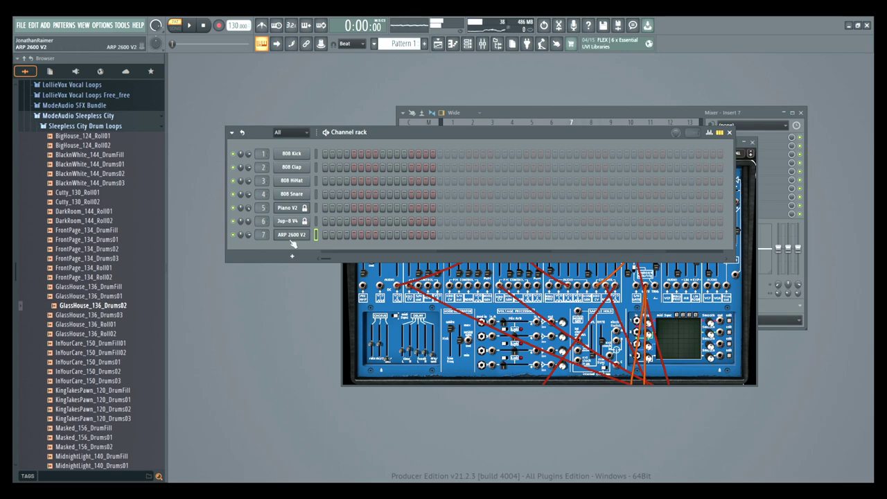
- Move the ARP 2600 V2 window aside, lock its channel to the note input like Piano V2 and Jup-8 V4, and bring it forward
click(753, 173)
drag(508, 137, 549, 121)
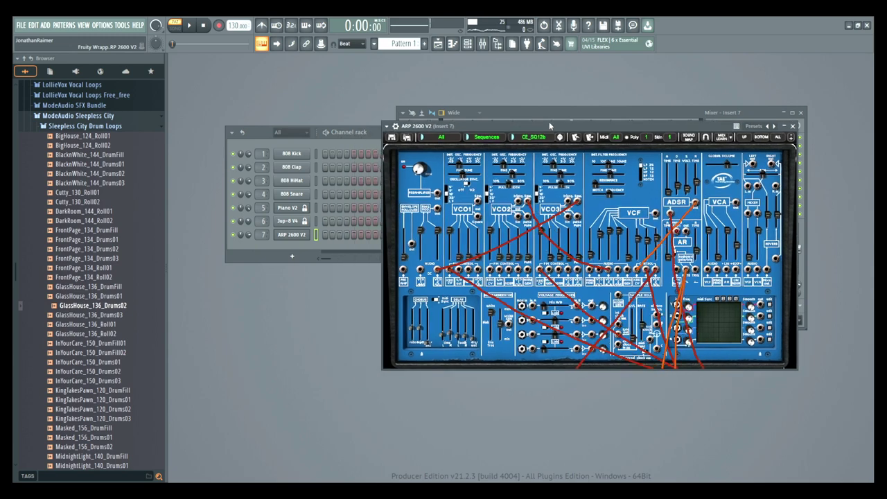
click(284, 236)
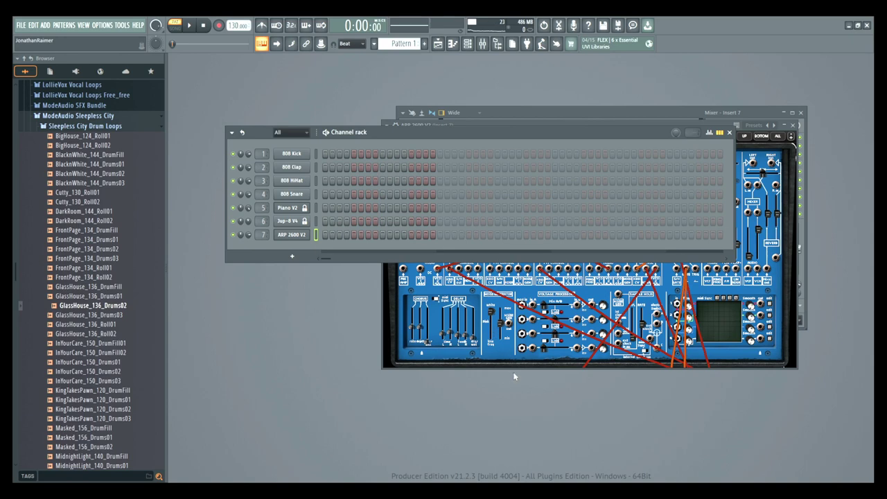
mouse_move(548, 340)
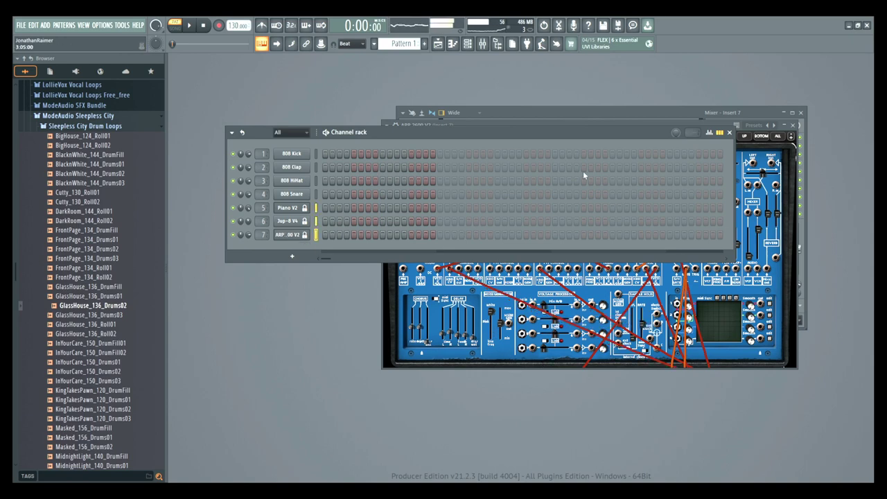
click(559, 124)
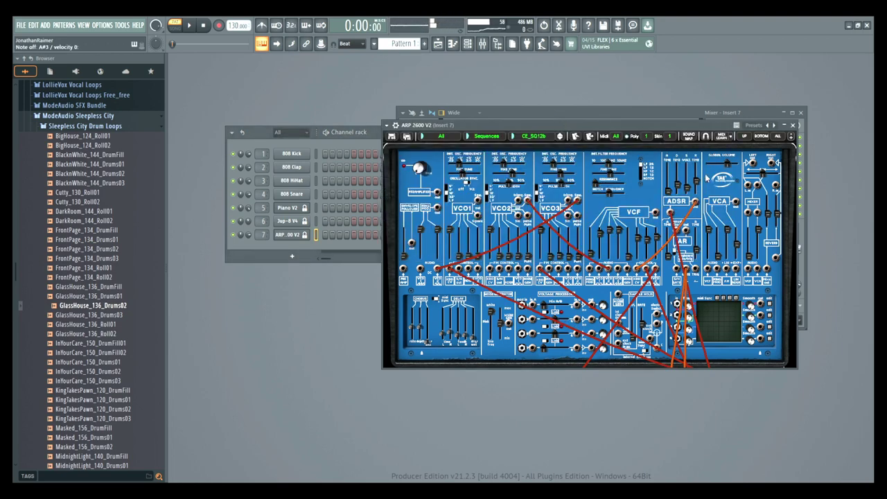
- Try different coarse tunings for VCO1 and VCO2 in the CE_SQ12b preset, taking VCO2 to -1 semitones
drag(461, 164, 489, 166)
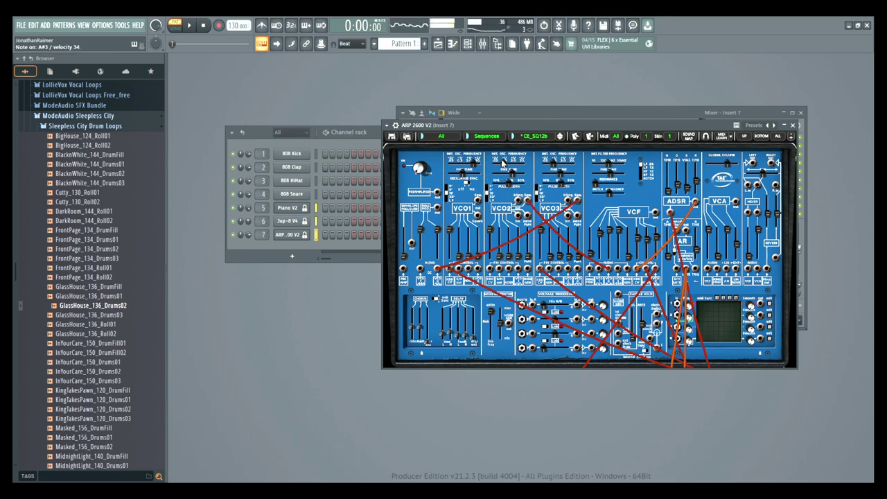
mouse_move(504, 163)
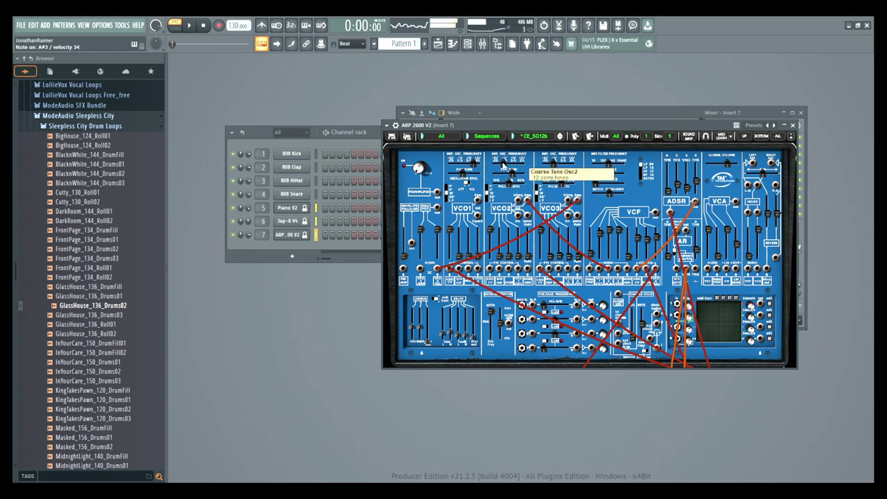
drag(478, 166, 447, 168)
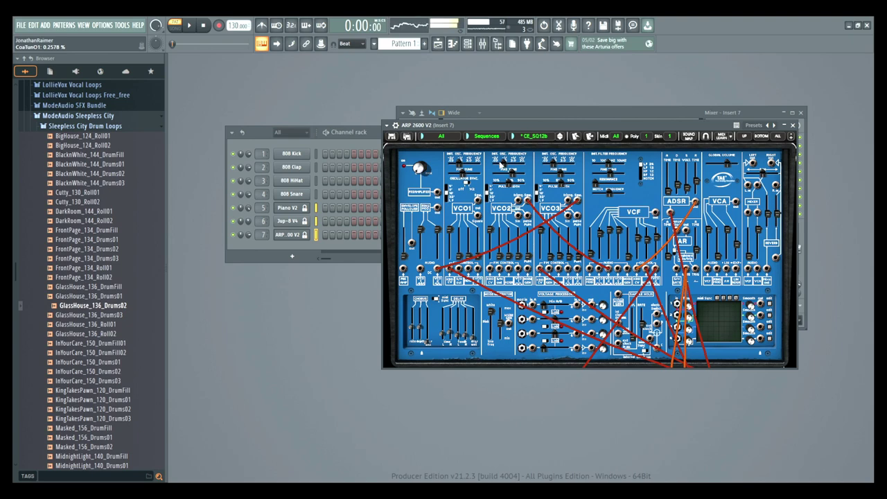
drag(501, 163, 512, 170)
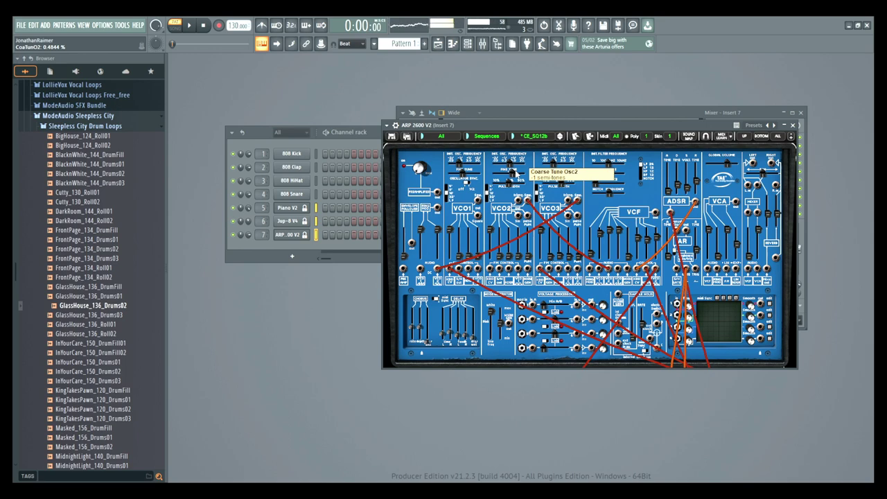
drag(516, 173, 516, 175)
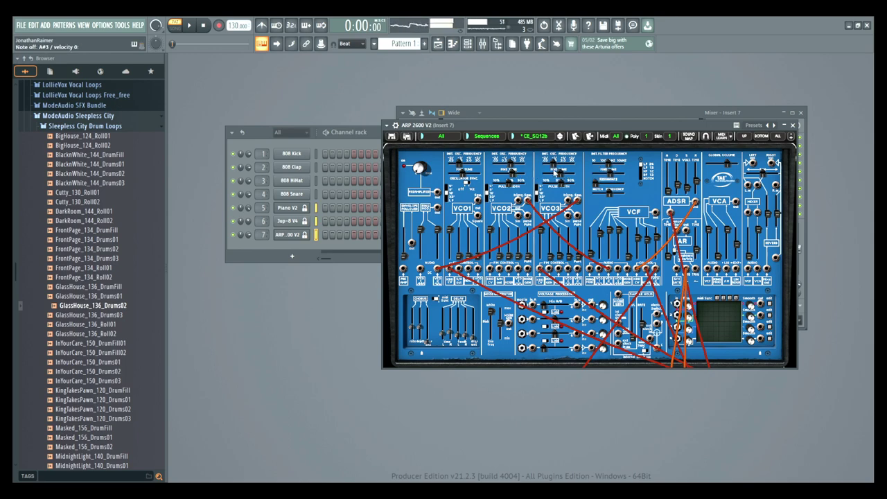
- Try different VCO3 coarse tunings in the CE_SQ12b preset, including -2 and +3 semitones
click(556, 168)
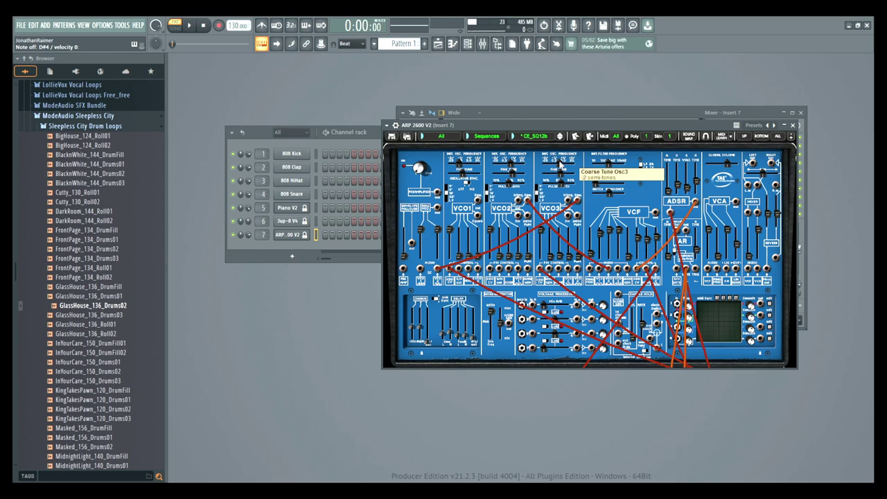
scroll(560, 165, up, 6)
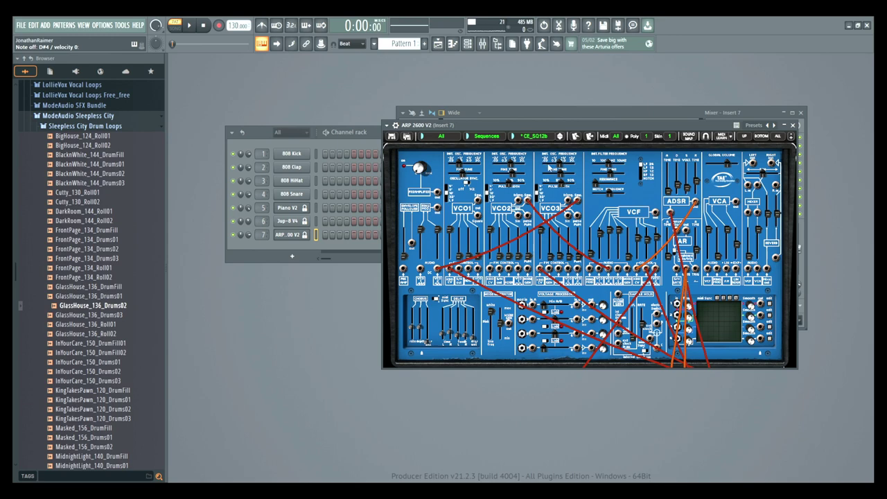
scroll(568, 170, down, 3)
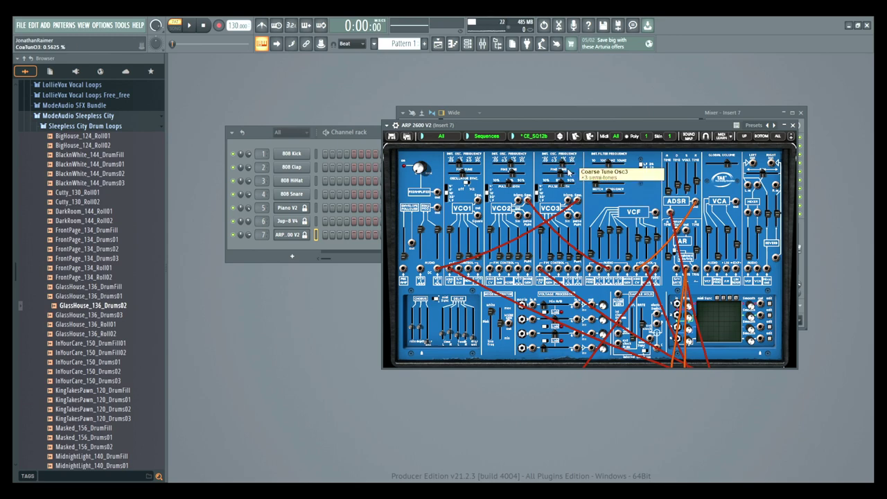
scroll(565, 171, down, 2)
scroll(566, 173, up, 2)
scroll(566, 174, down, 1)
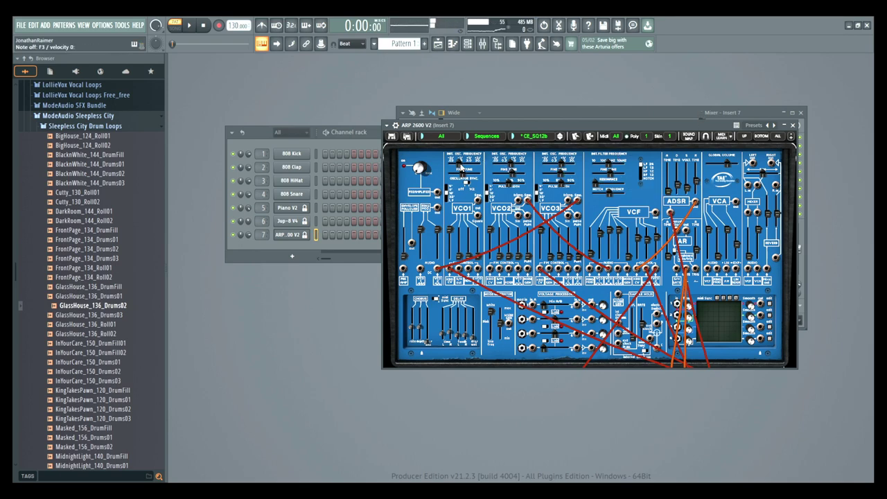
- Load the CE_SQ13 sequence preset in the ARP 2600 V2 and raise the VCO1 coarse tuning
click(525, 137)
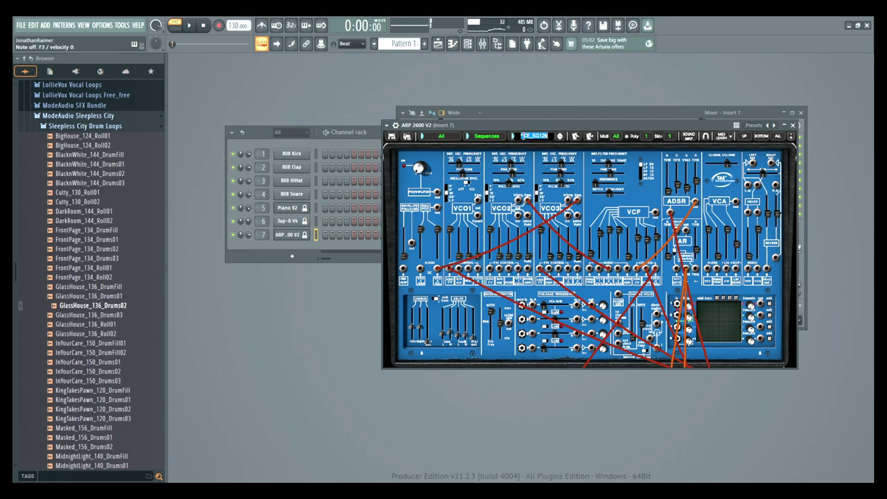
click(559, 137)
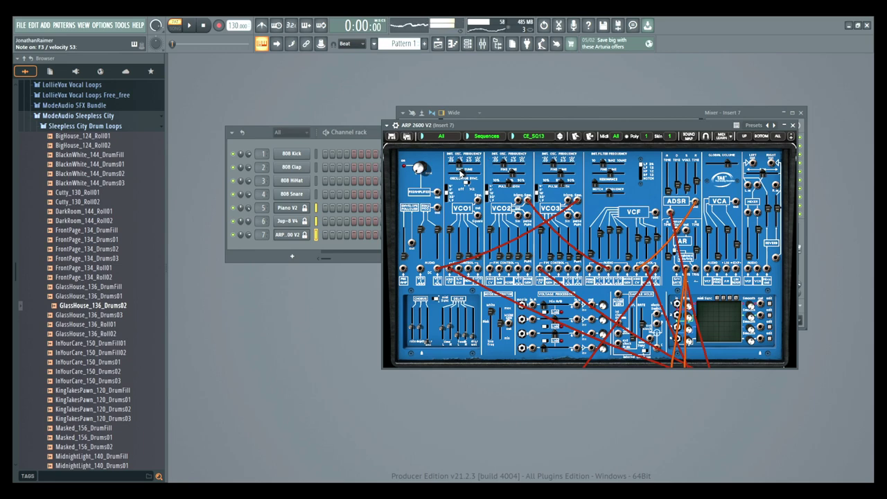
drag(461, 168, 487, 169)
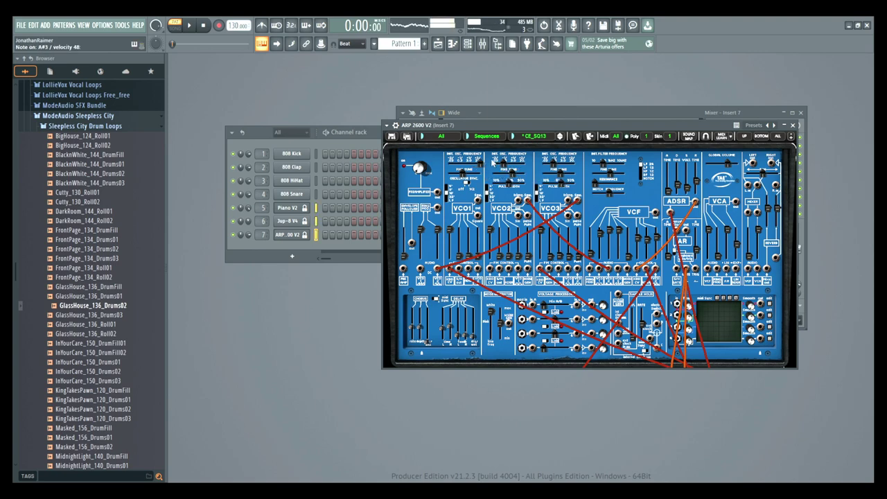
- Reposition the ARP 2600 V2 window over the channel rack and bring its Sequencer Model 1601 section into view
scroll(686, 291, down, 3)
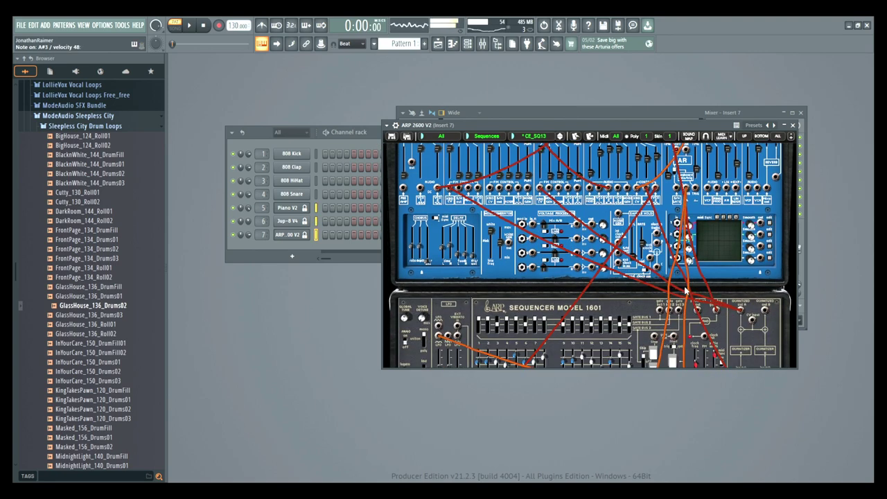
scroll(465, 337, down, 5)
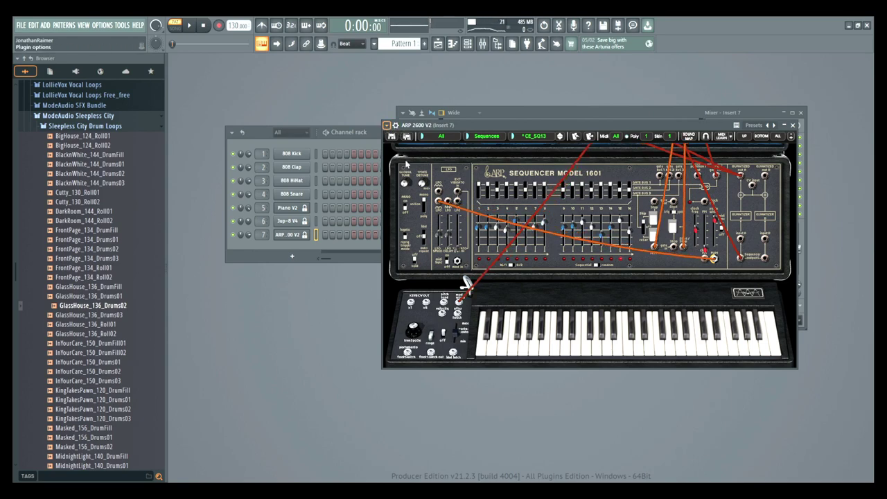
double_click(523, 124)
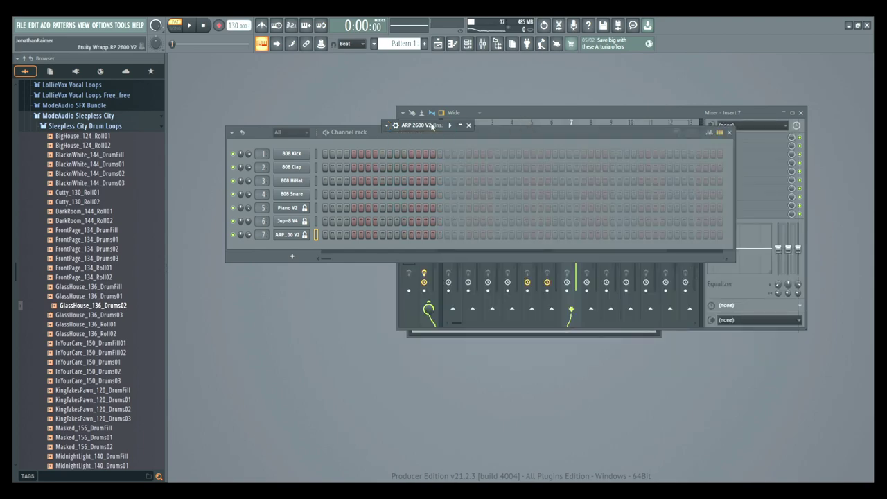
double_click(431, 124)
drag(536, 117, 418, 116)
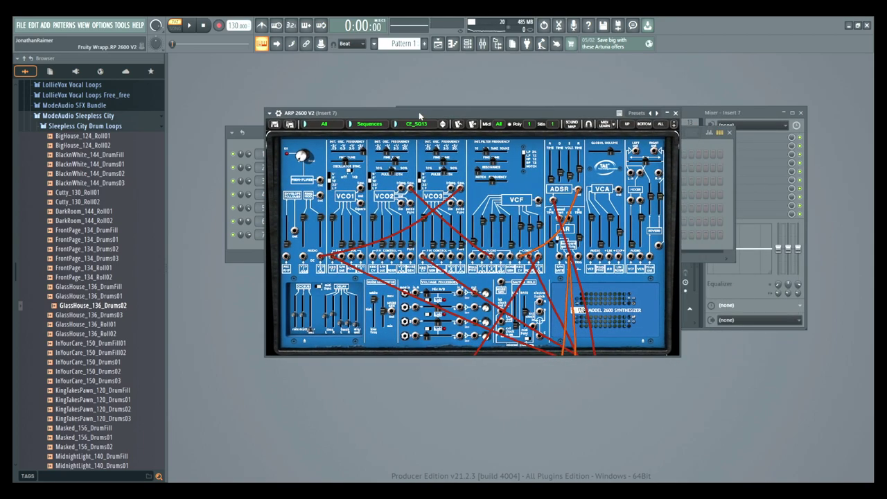
scroll(501, 268, down, 2)
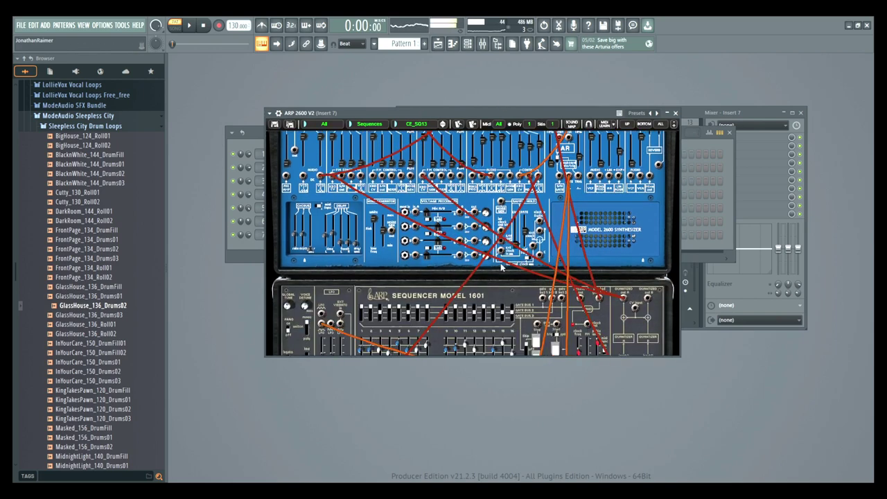
scroll(501, 267, down, 1)
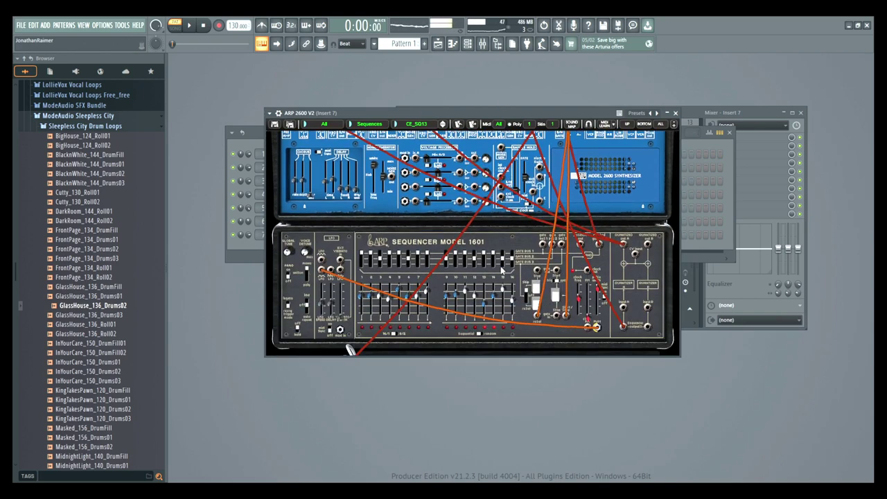
- Try the different bus positions of bus switch 4 on the Sequencer Model 1601
click(389, 265)
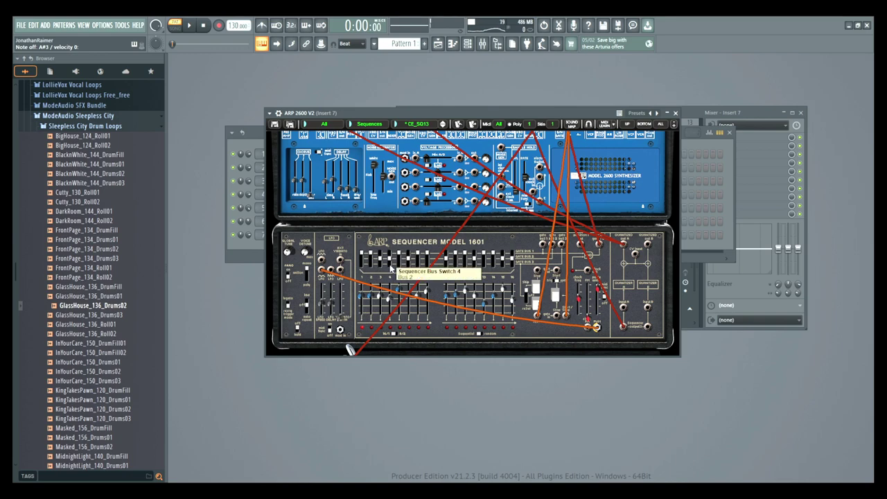
click(390, 267)
click(391, 267)
click(391, 267)
click(391, 267)
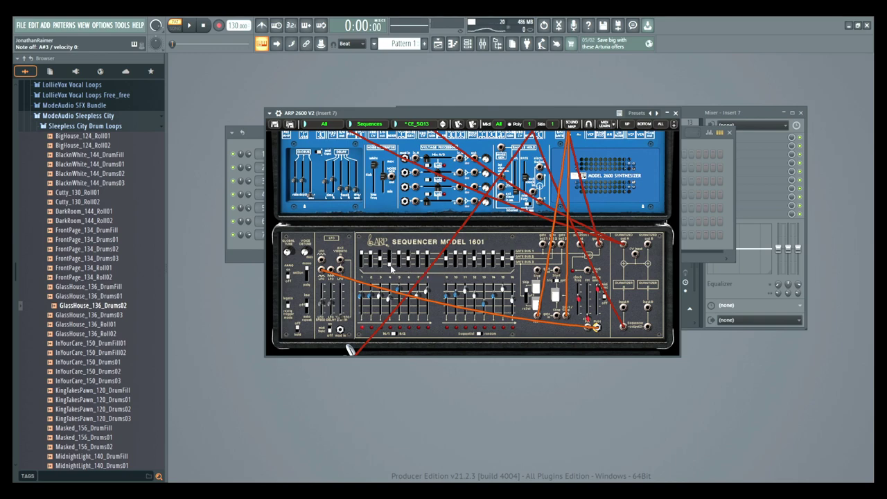
click(392, 268)
click(392, 268)
scroll(361, 255, up, 1)
scroll(361, 255, down, 2)
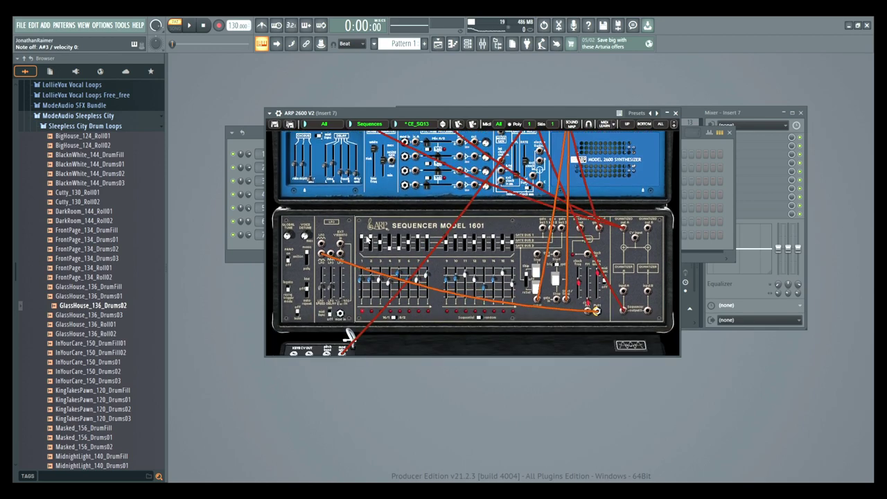
scroll(363, 241, up, 1)
scroll(363, 241, down, 1)
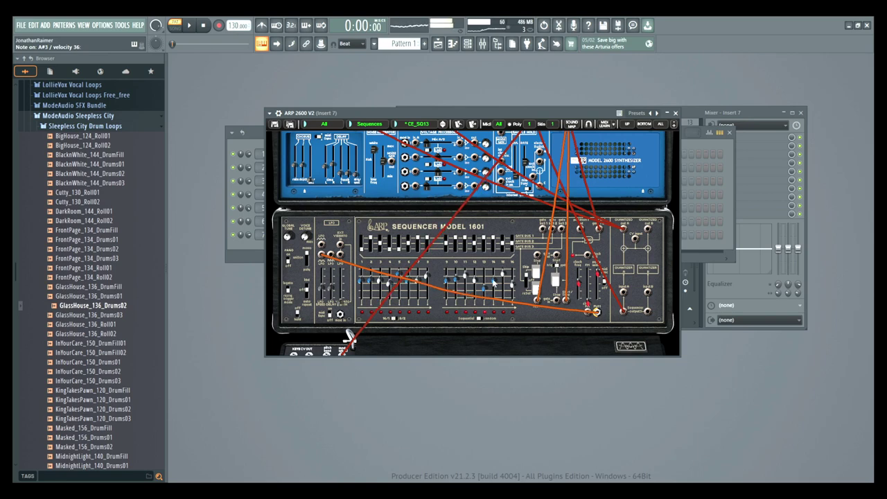
- Adjust the sequencer's step sliders while a note plays, setting step 13 to 0.4141
mouse_move(457, 284)
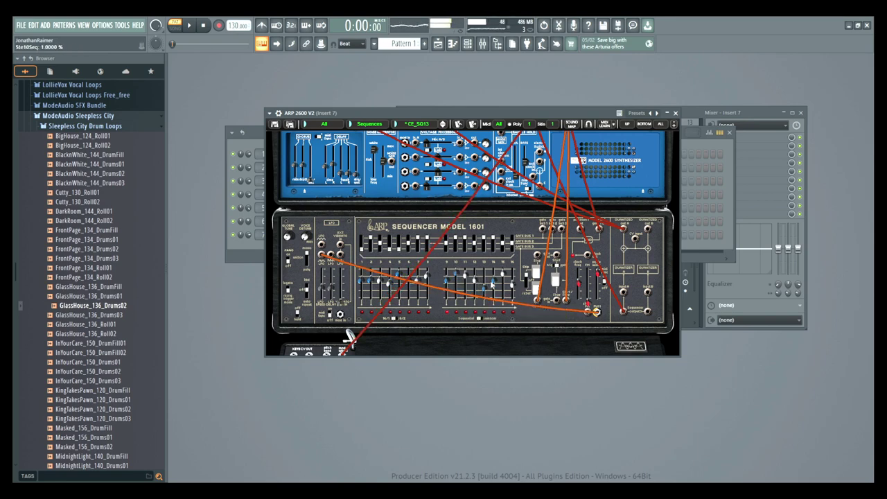
mouse_move(504, 283)
drag(504, 283, 488, 295)
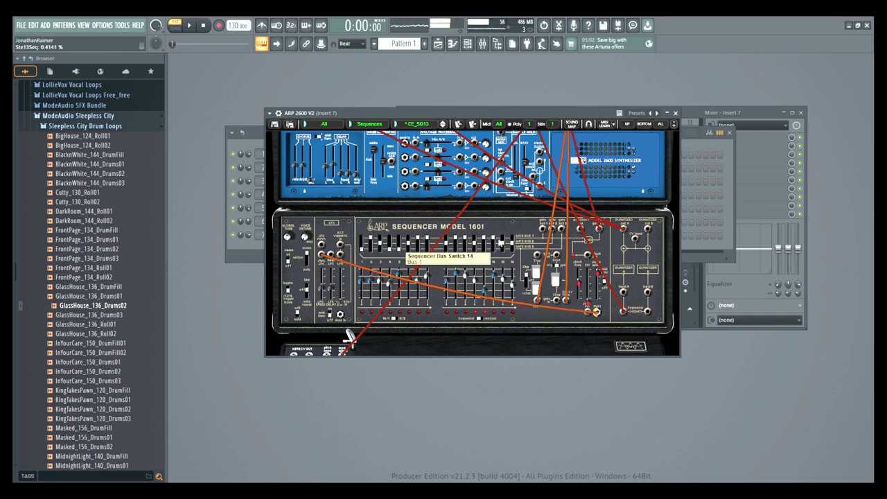
- Retune the VCO2 coarse frequency of the ARP 2600 V2 while the sequence plays
scroll(501, 217, up, 5)
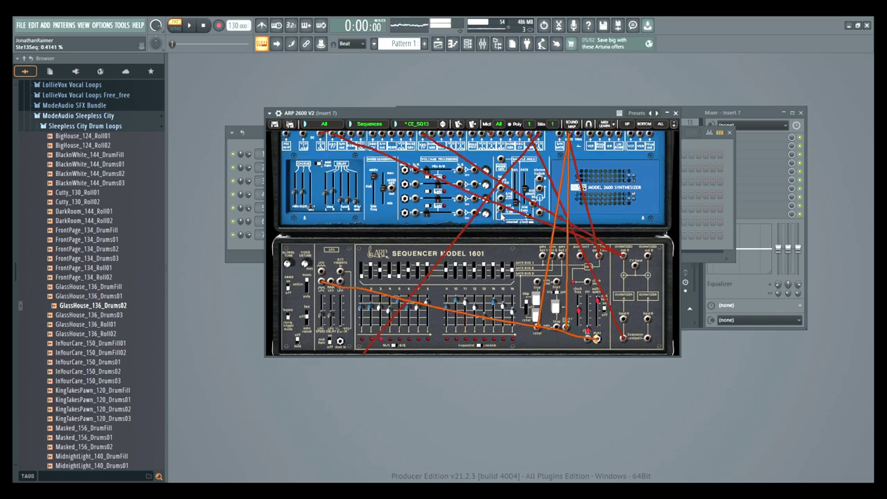
scroll(495, 203, up, 2)
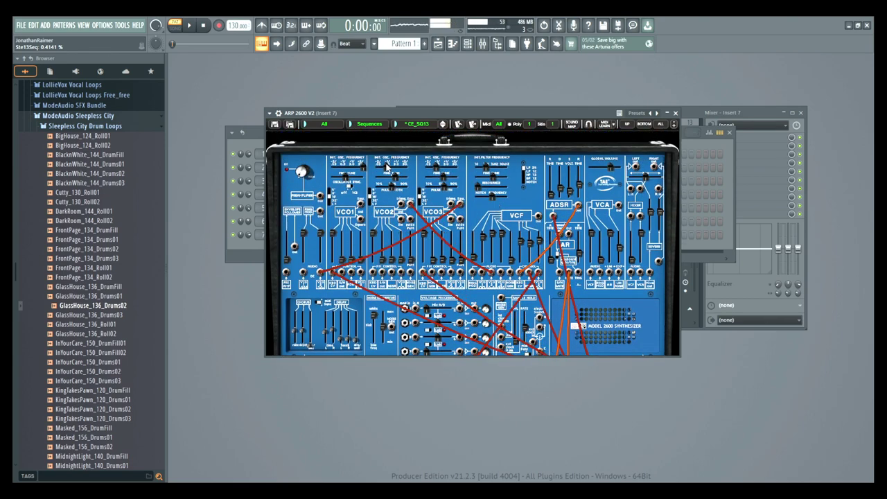
drag(404, 166, 387, 177)
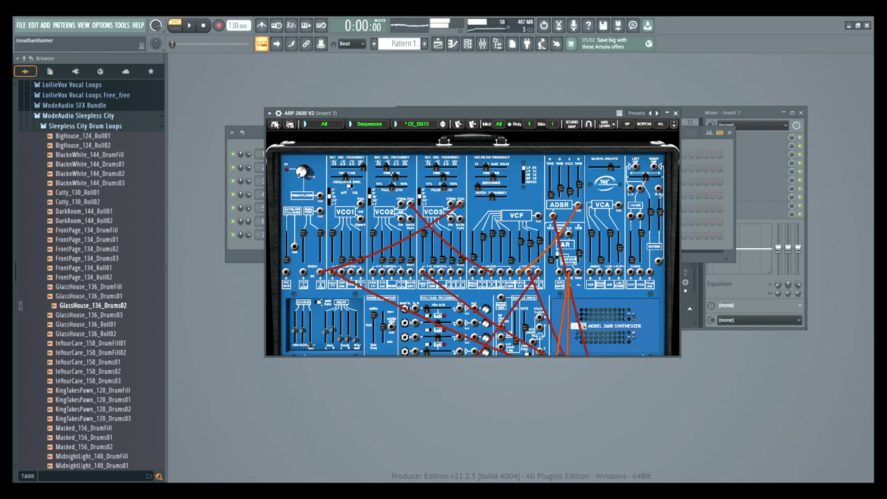
- Set the ARP 2600 V2 volume multiplier to 106%, move its settings window aside and bring the channel rack forward
click(279, 114)
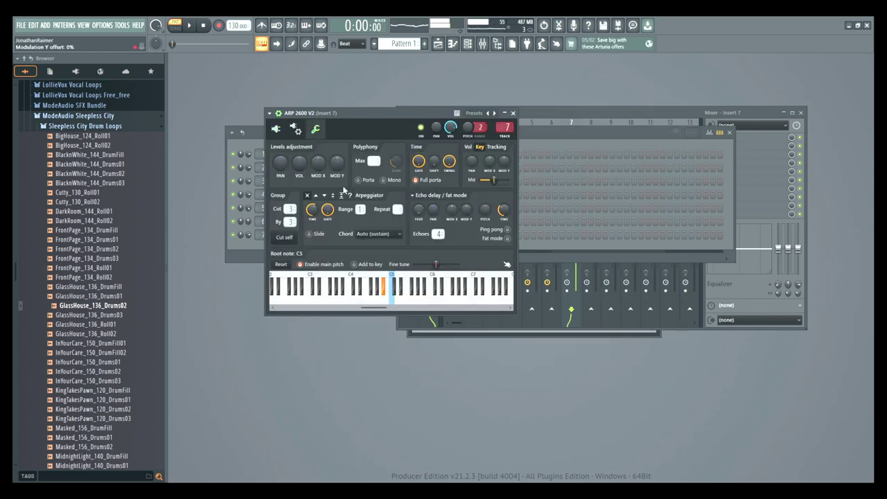
drag(298, 167, 298, 166)
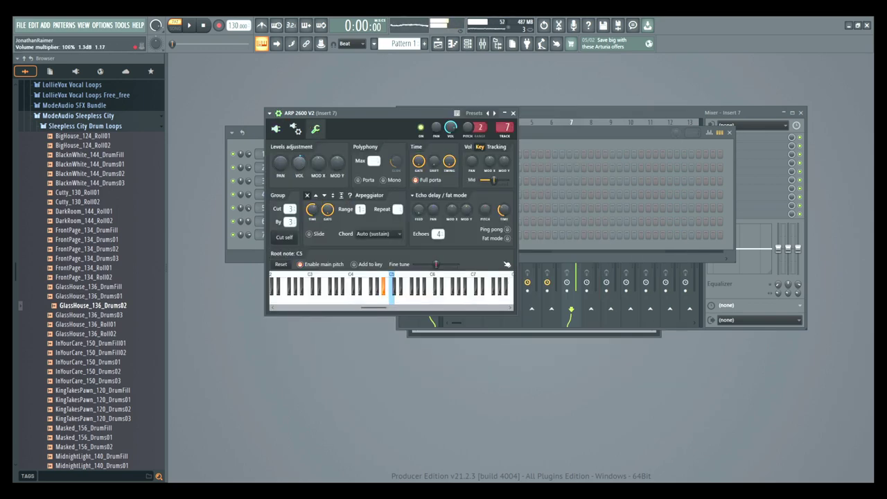
drag(353, 109, 422, 117)
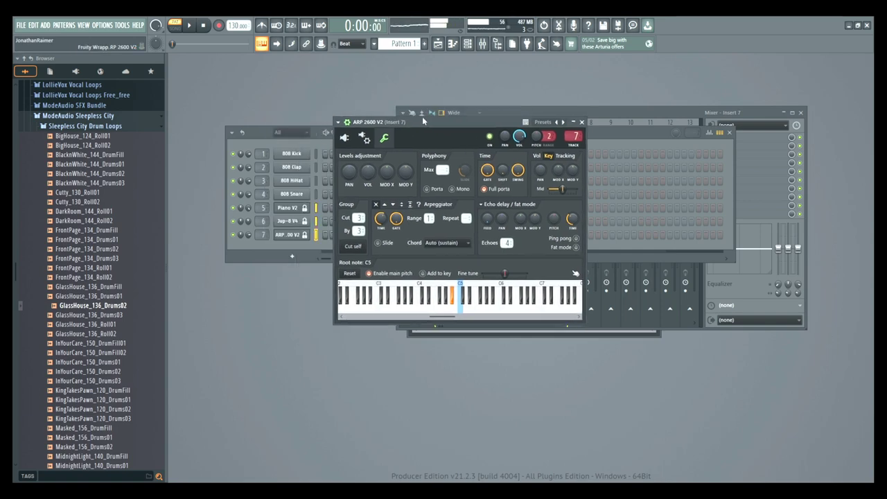
click(243, 222)
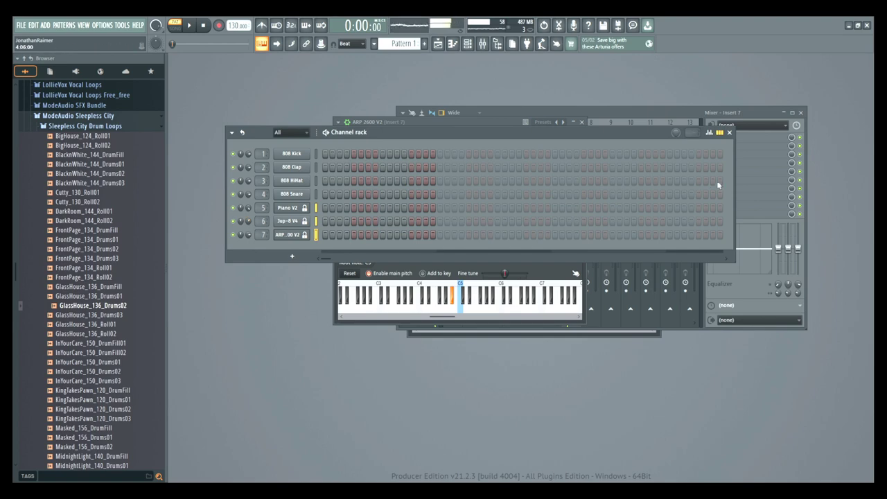
- Add Fruity Delay 3 to mixer Insert 7, adjust its delay time and move its window clear of the mixer tracks
click(646, 113)
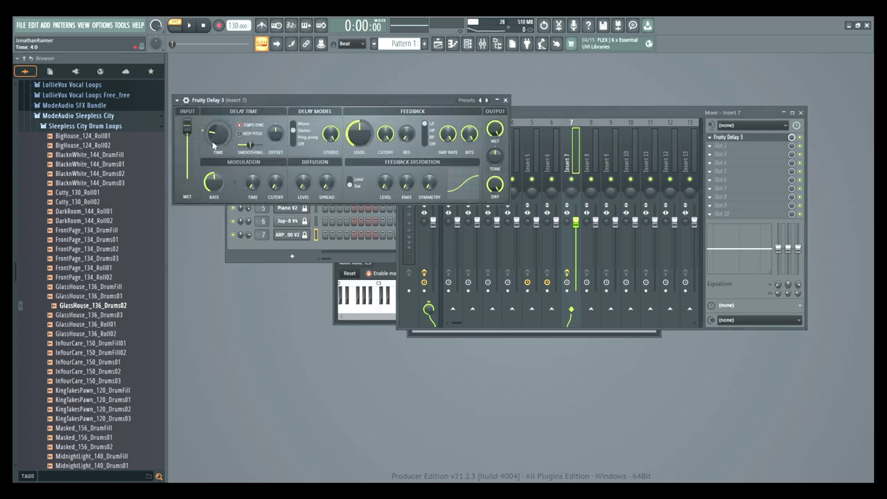
drag(214, 145, 214, 137)
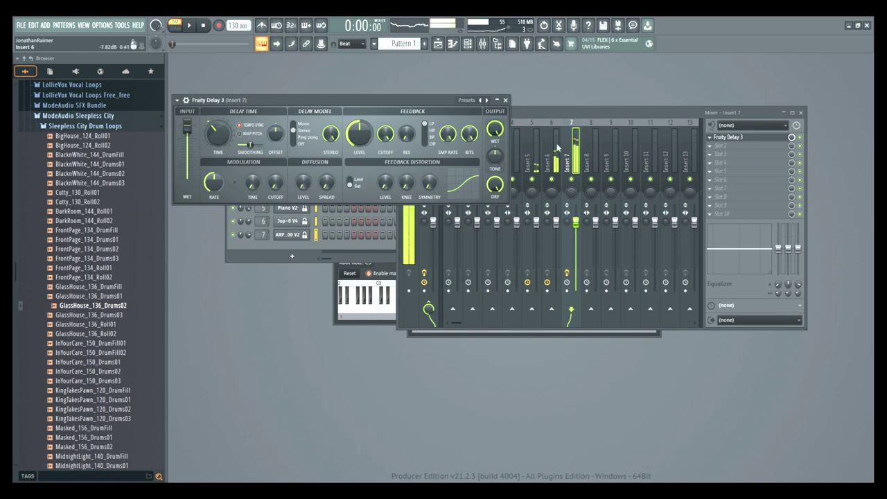
drag(442, 101, 511, 265)
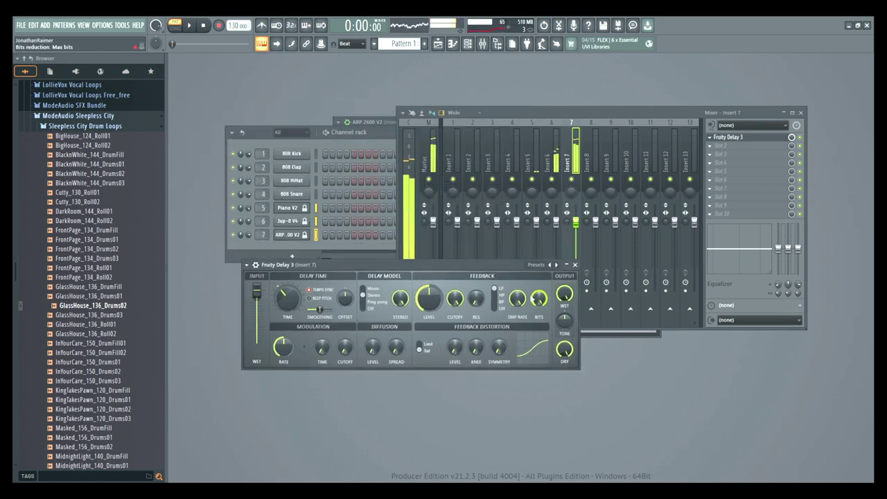
- Lower the delay's output wet level, set its input wet to 61.6% and close the effect window
drag(564, 294, 565, 315)
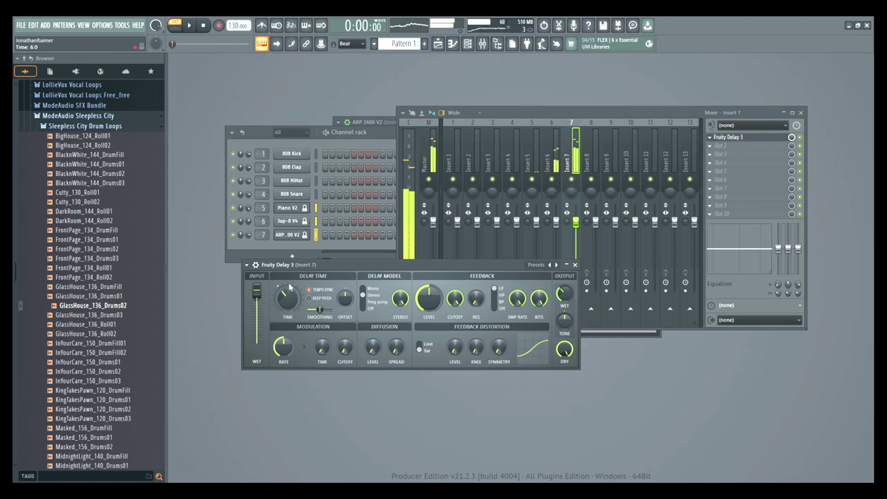
drag(257, 291, 256, 312)
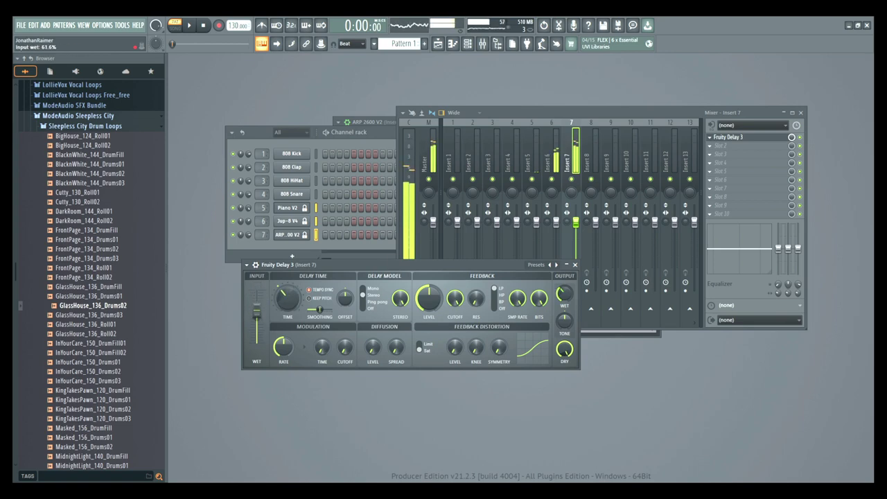
click(575, 264)
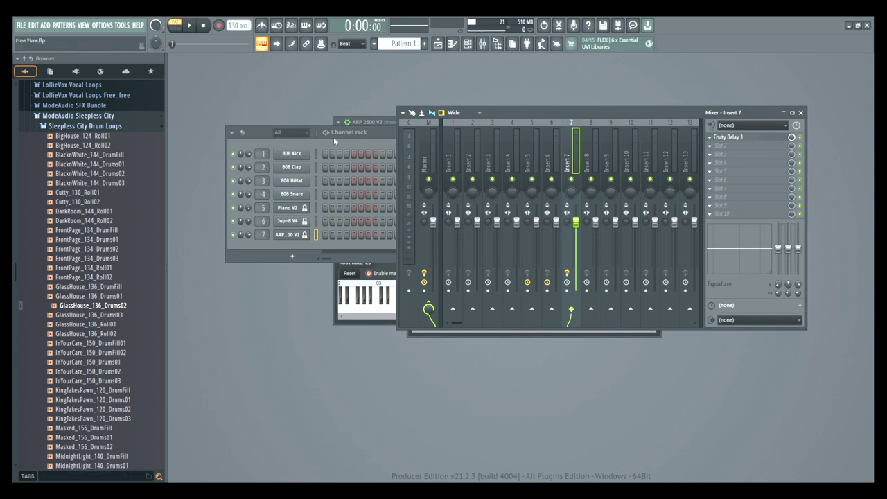
- Limit the Piano V2 channel's key zone to C4 through B10 and bring the channel rack forward
click(262, 139)
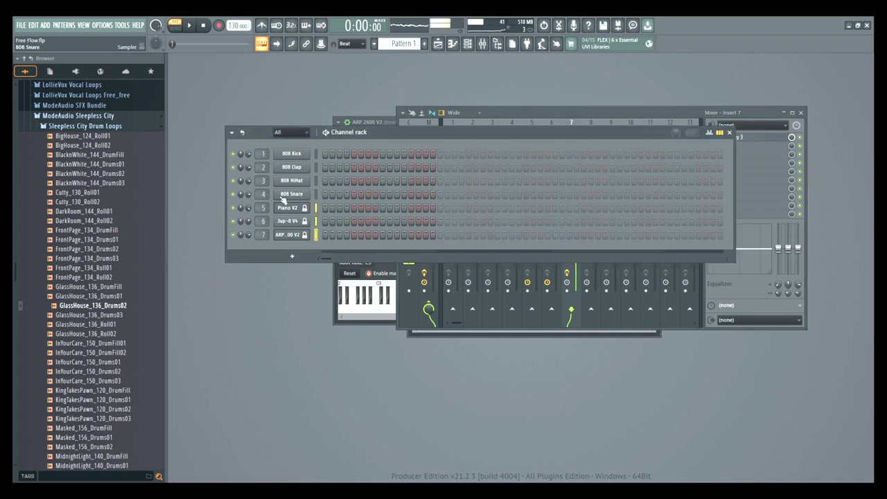
drag(277, 206, 271, 241)
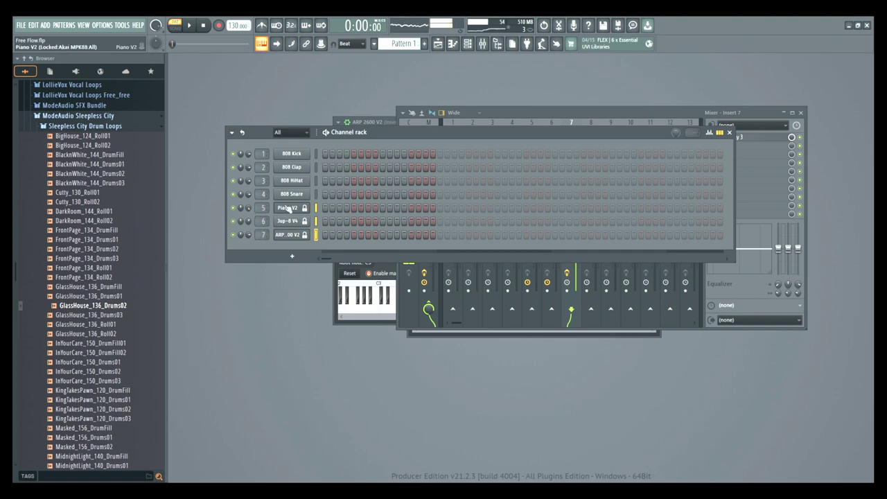
click(287, 209)
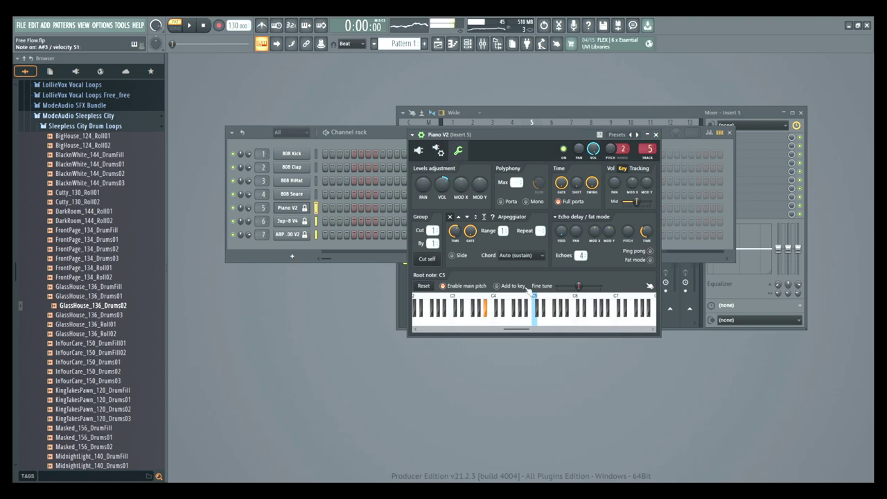
click(490, 296)
drag(492, 296, 528, 329)
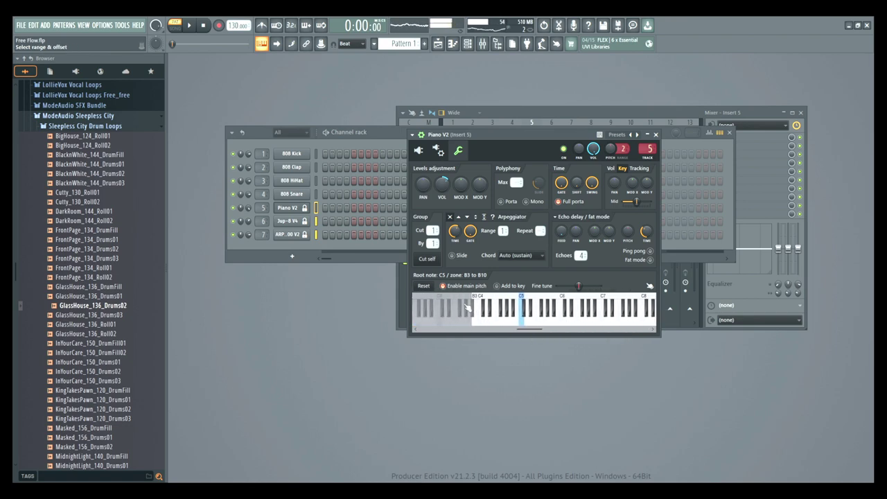
click(480, 297)
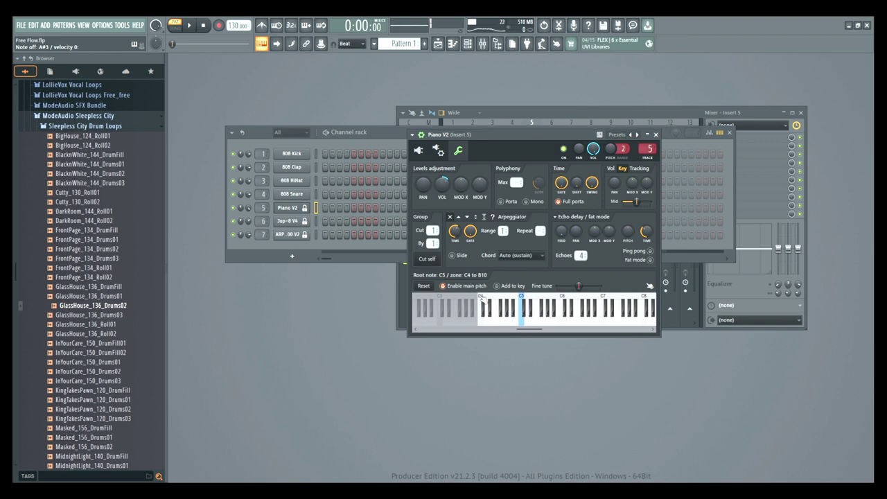
click(389, 135)
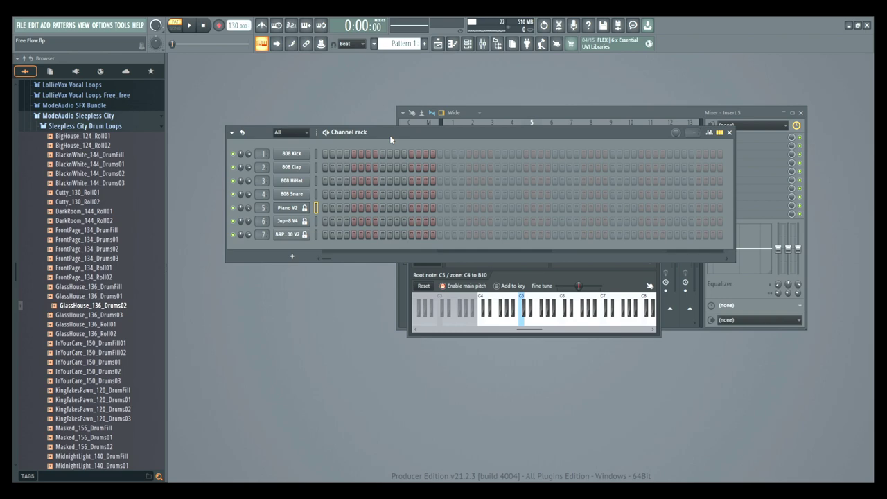
- Link the channel volumes of Piano V2, Jup-8 V4 and ARP 2600 V2 to MIDI controller knobs
click(559, 108)
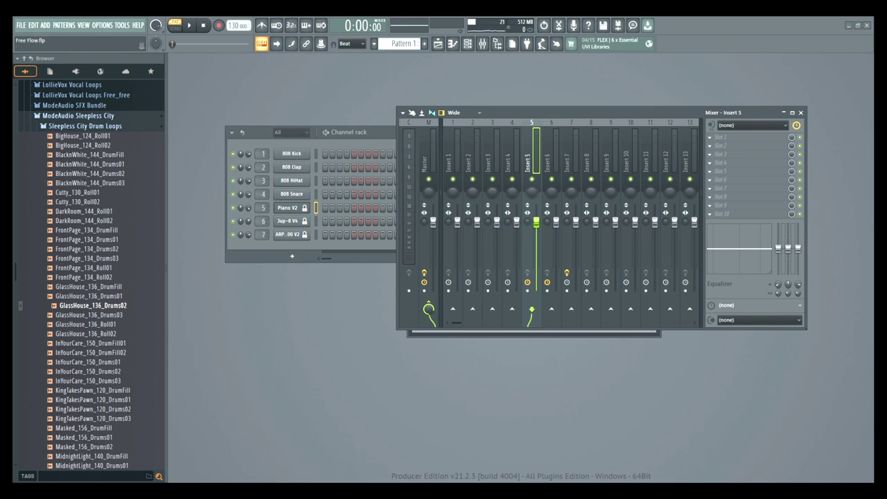
click(389, 131)
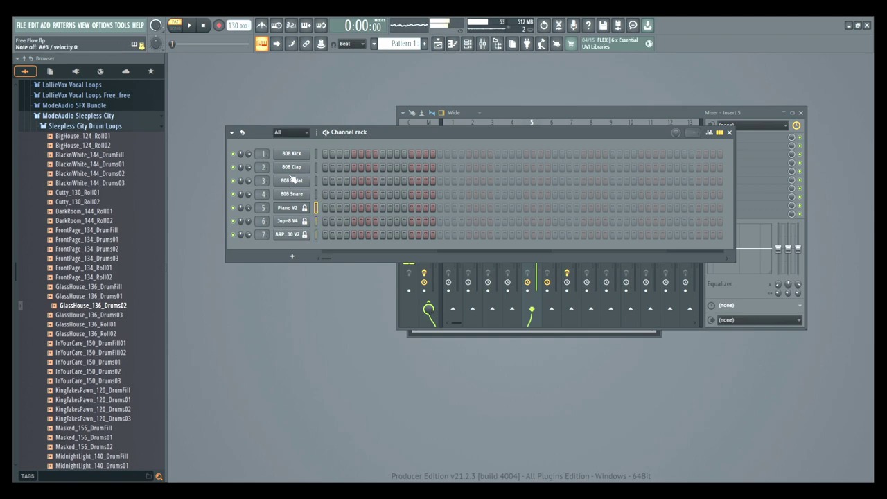
click(321, 45)
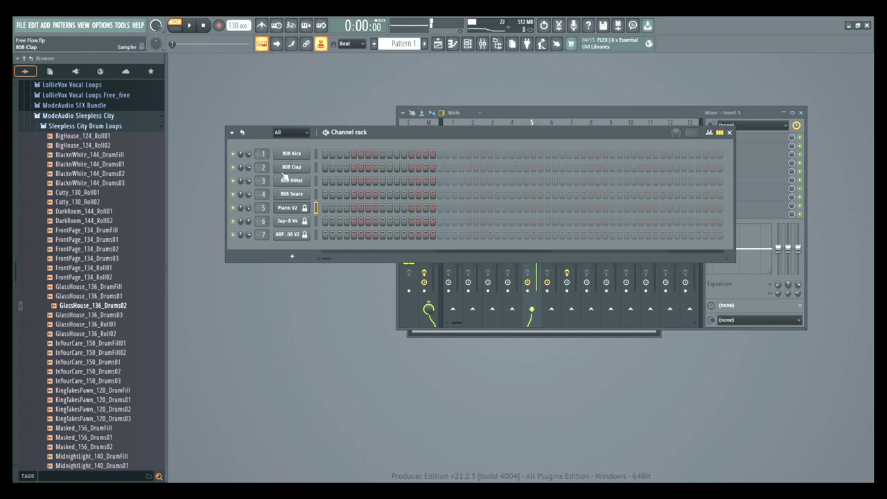
drag(240, 208, 240, 216)
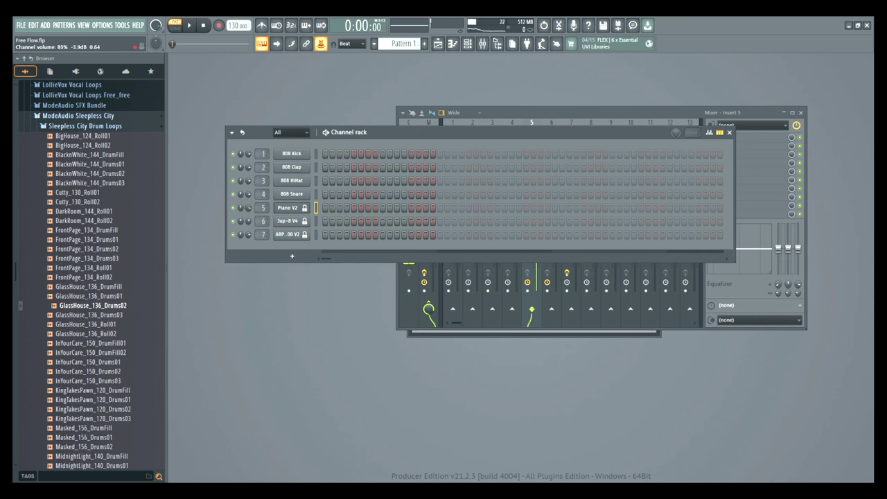
click(320, 44)
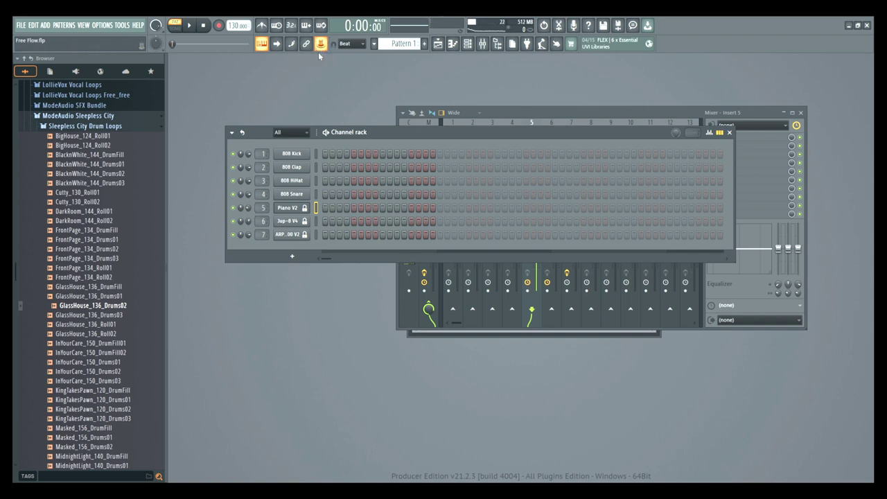
click(247, 222)
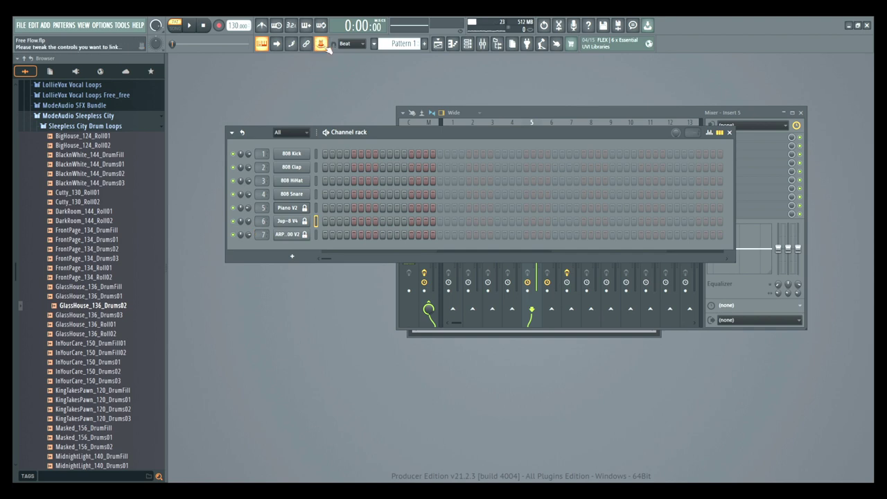
click(248, 236)
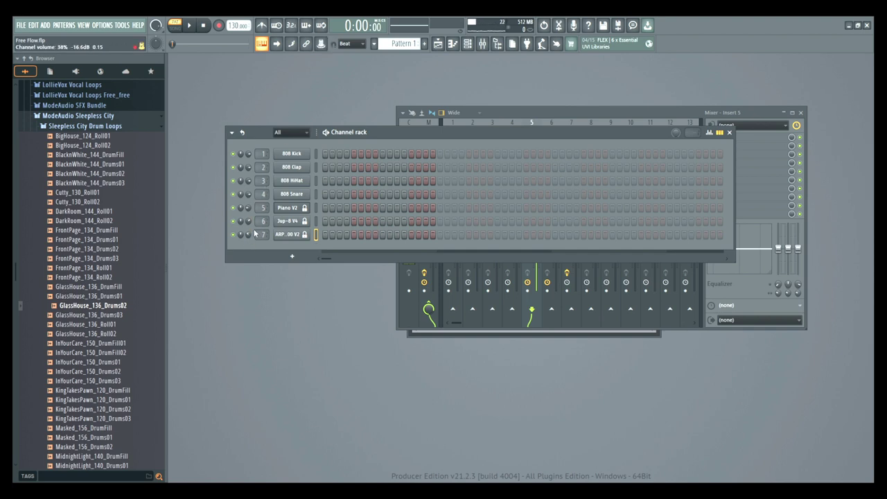
key(shift+Up)
key(shift+Up)
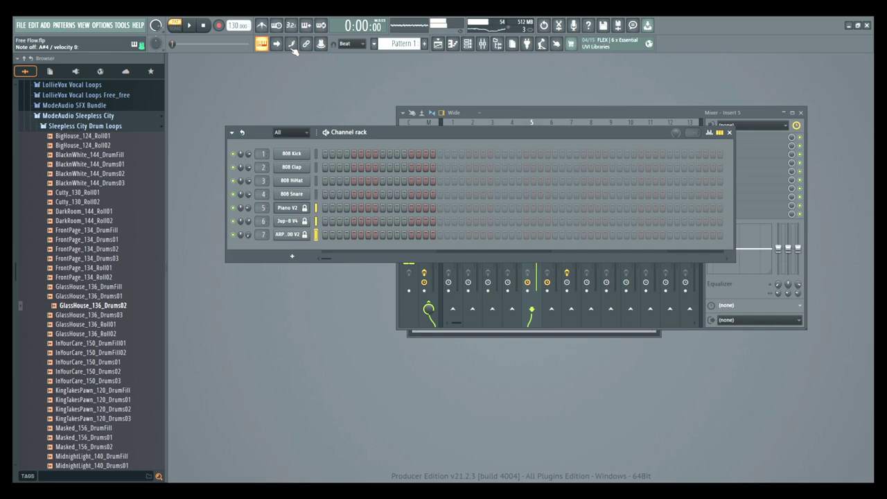
- Relink the Piano V2 channel's volume to a MIDI controller knob and adjust its level
click(321, 43)
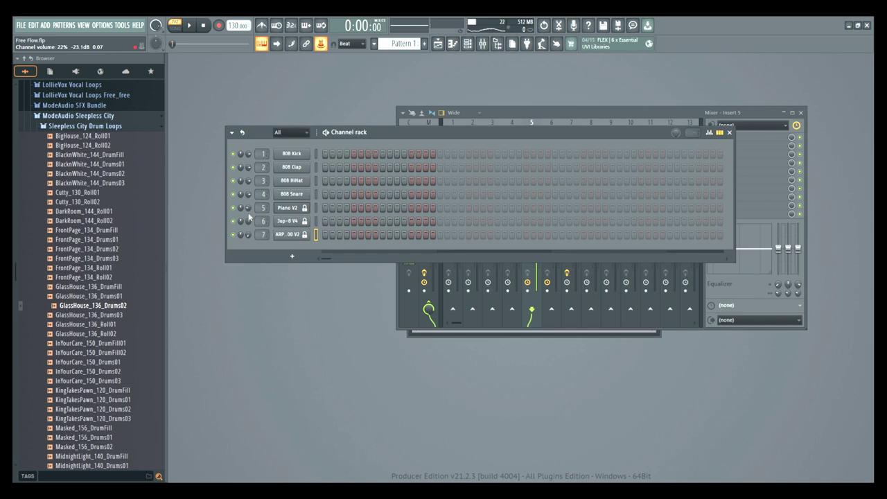
click(321, 43)
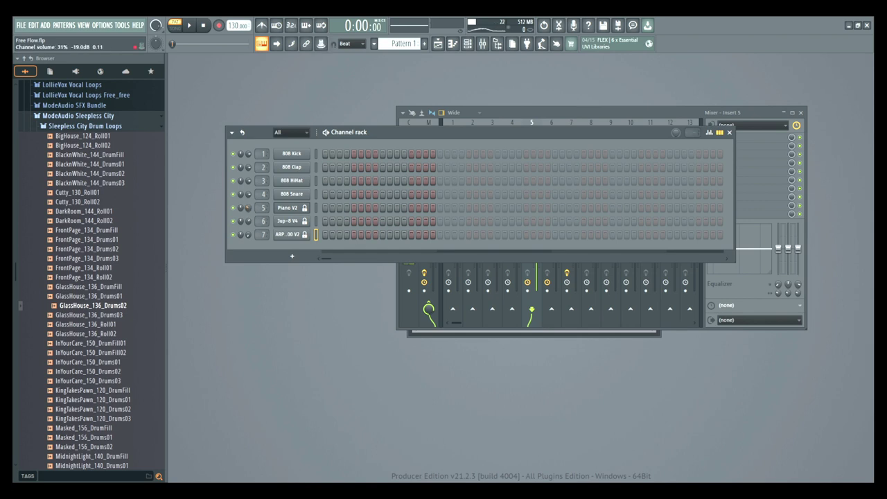
click(322, 43)
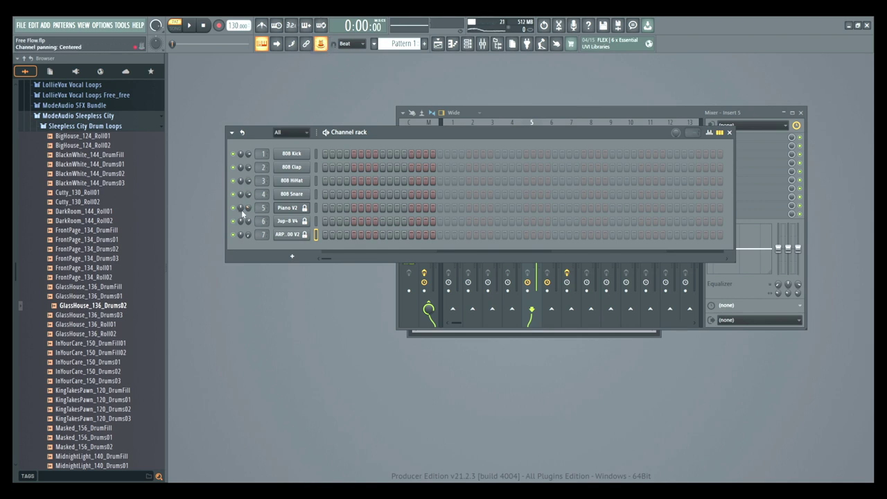
scroll(247, 208, down, 5)
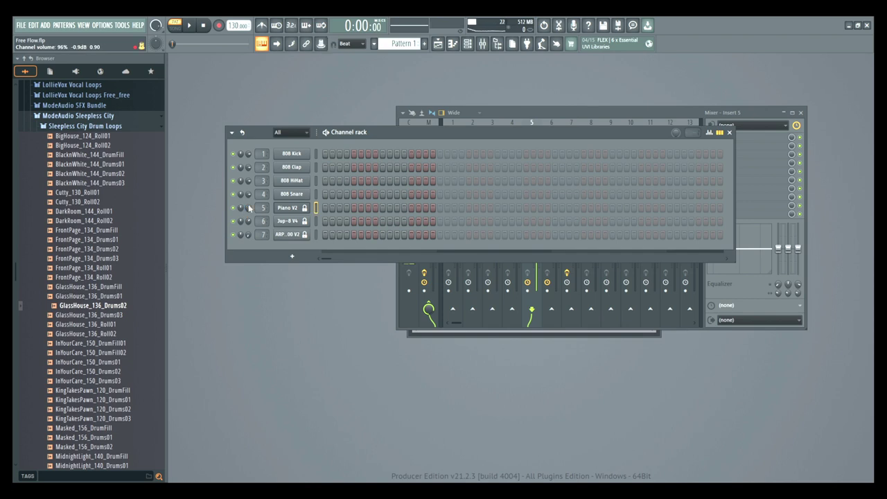
scroll(248, 208, up, 6)
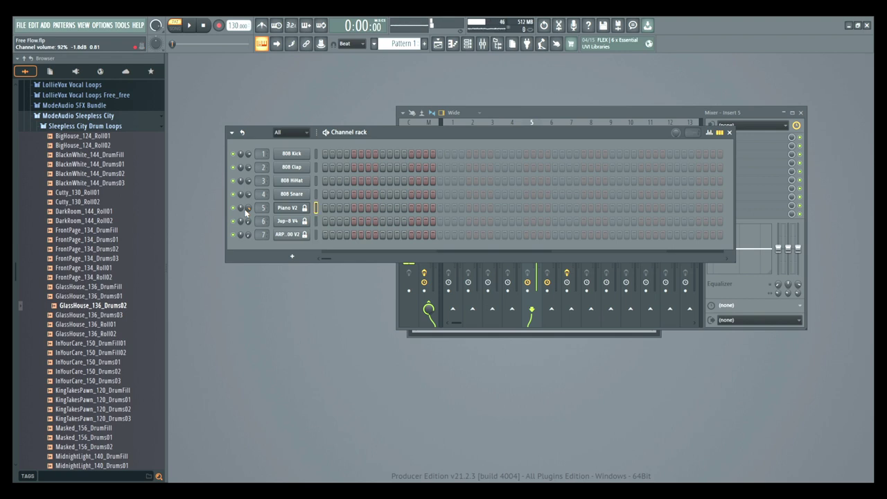
- Extend the Piano V2 channel's key zone to G3 through B10 and close its settings window
click(288, 208)
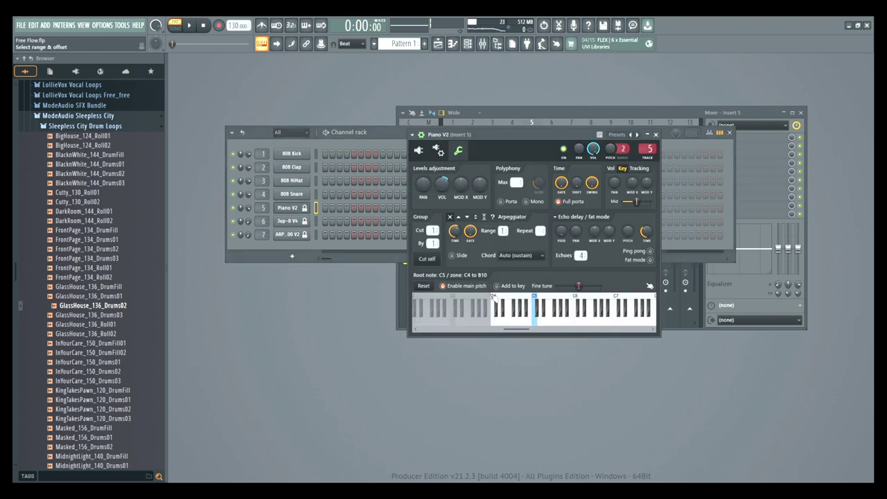
click(423, 286)
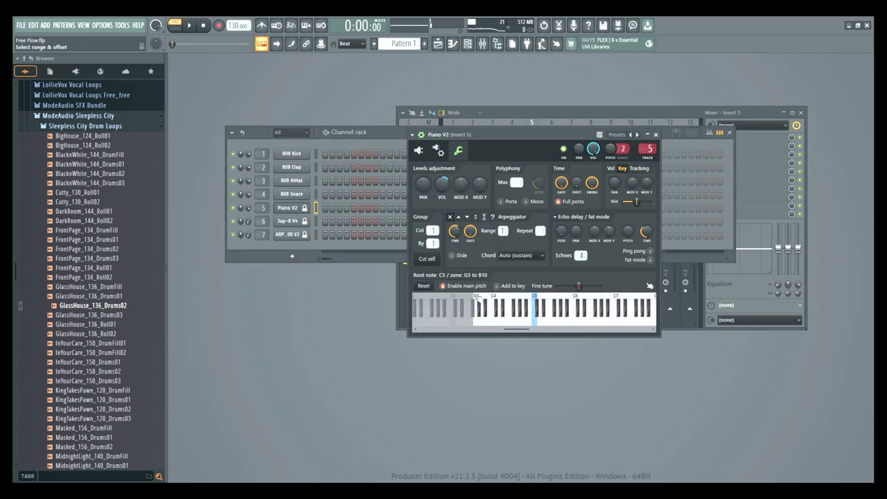
click(656, 134)
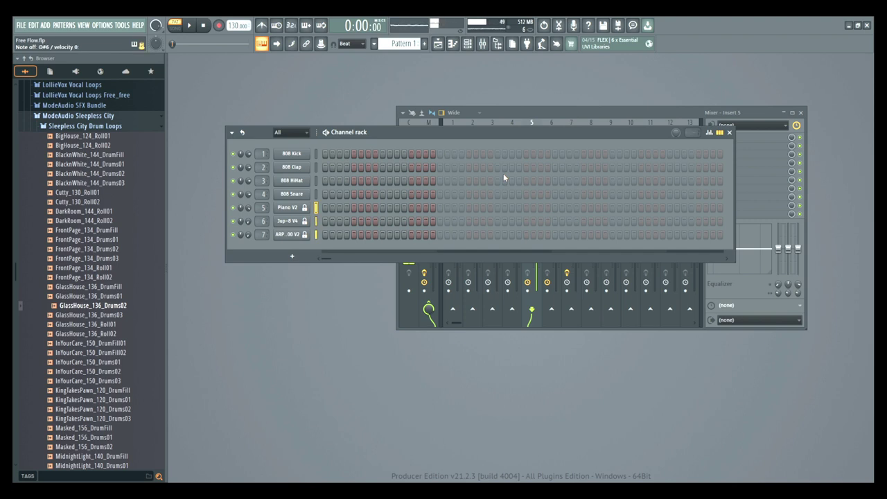
- Add a Sakura channel, place its window beside the channel rack and link its channel volume to a MIDI controller
click(516, 114)
drag(390, 132, 366, 117)
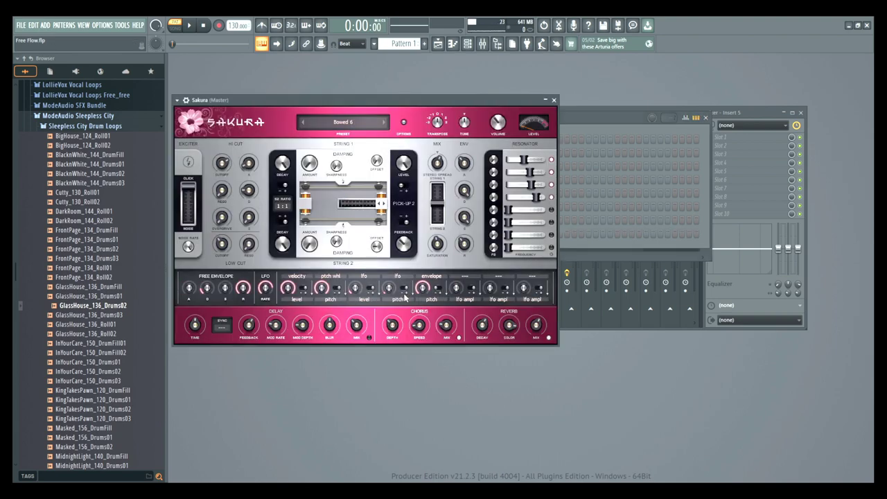
drag(332, 106, 566, 109)
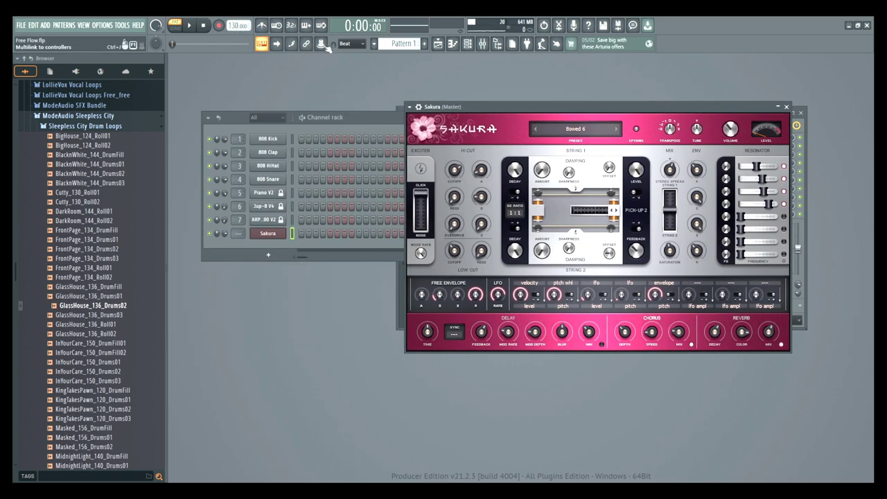
click(224, 235)
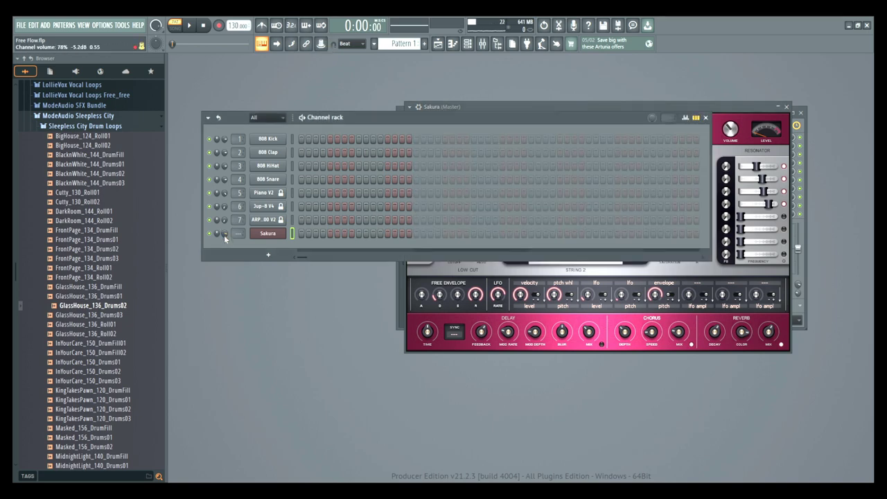
- Open Sakura's presets library and load the ORGAN Leslie DS preset from the Eastern Dreams Bank
click(532, 107)
click(549, 131)
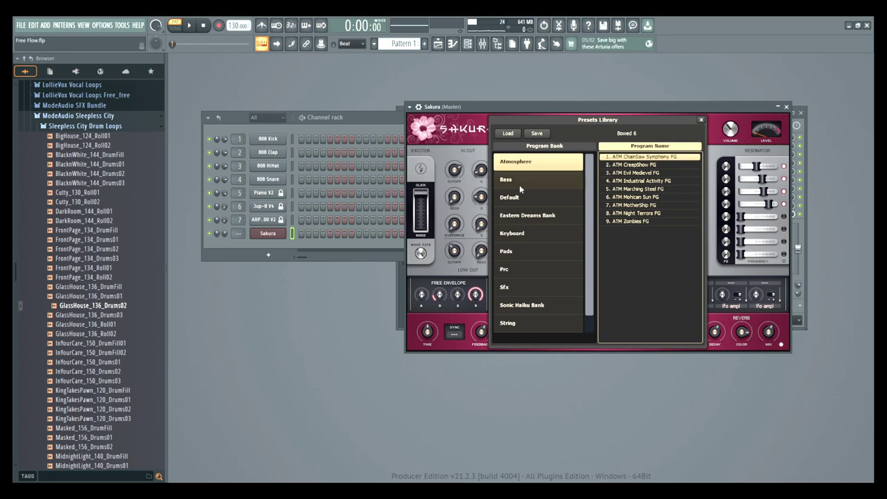
click(523, 216)
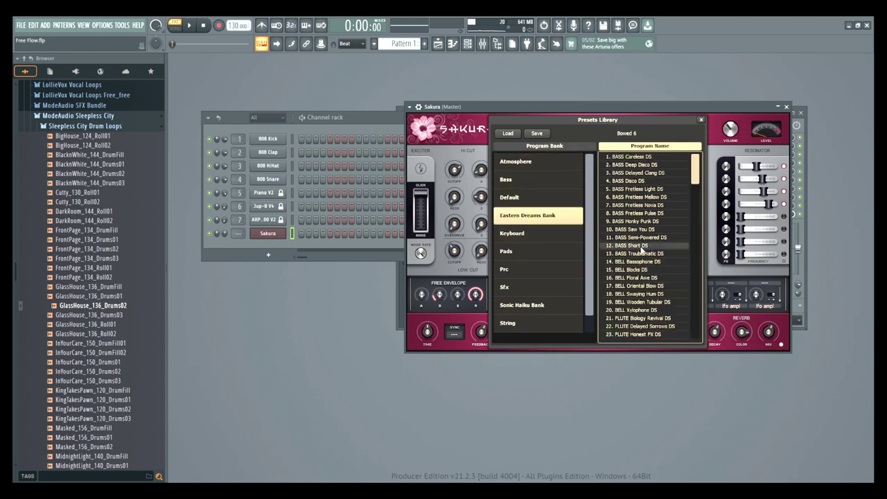
scroll(641, 249, down, 4)
scroll(642, 248, down, 3)
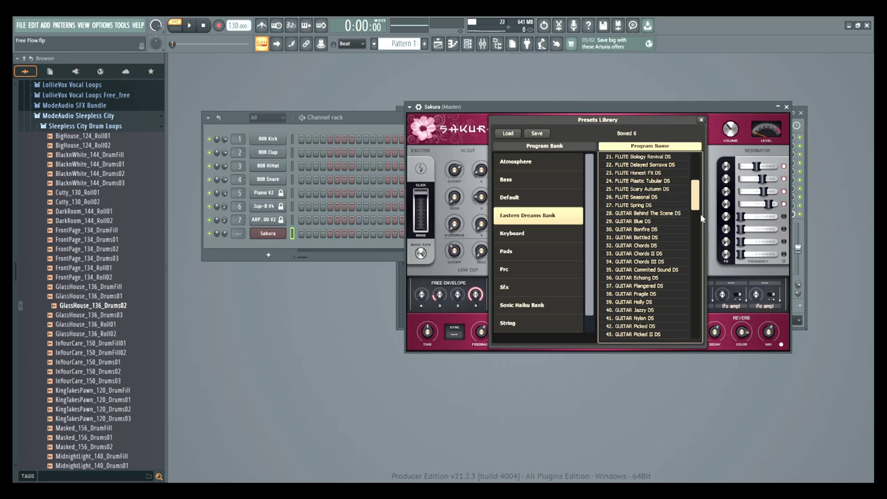
drag(696, 201, 691, 259)
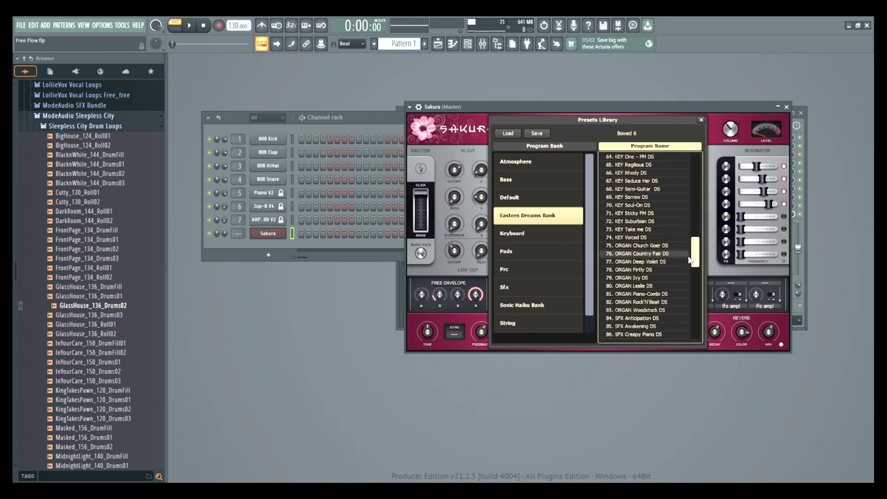
click(626, 287)
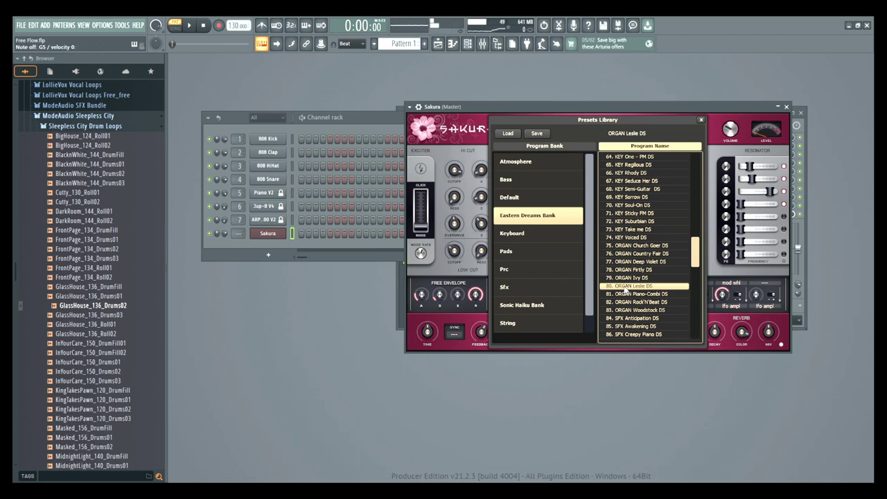
- Route the Sakura channel to mixer Insert 8 and lock it to the MIDI keyboard
click(272, 248)
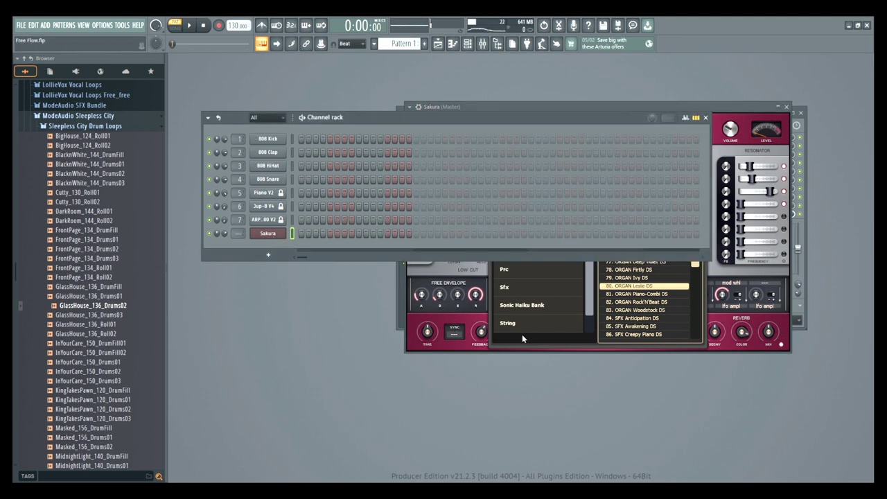
scroll(237, 233, up, 2)
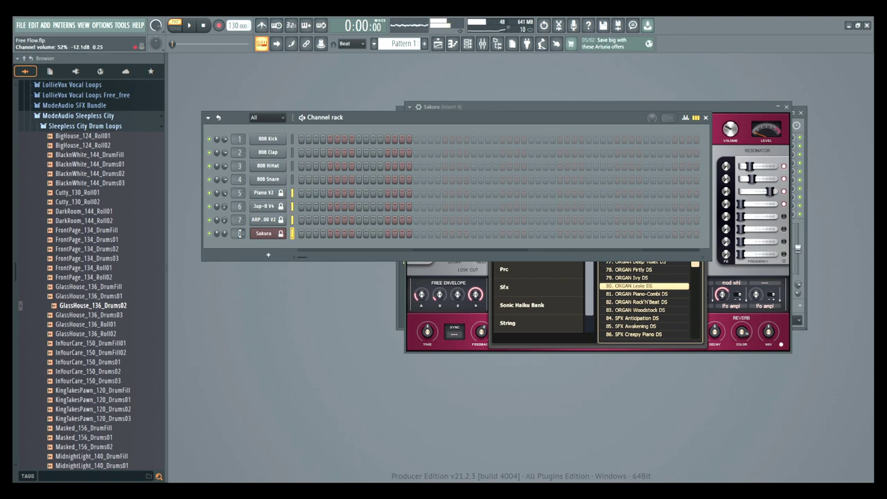
scroll(240, 232, down, 3)
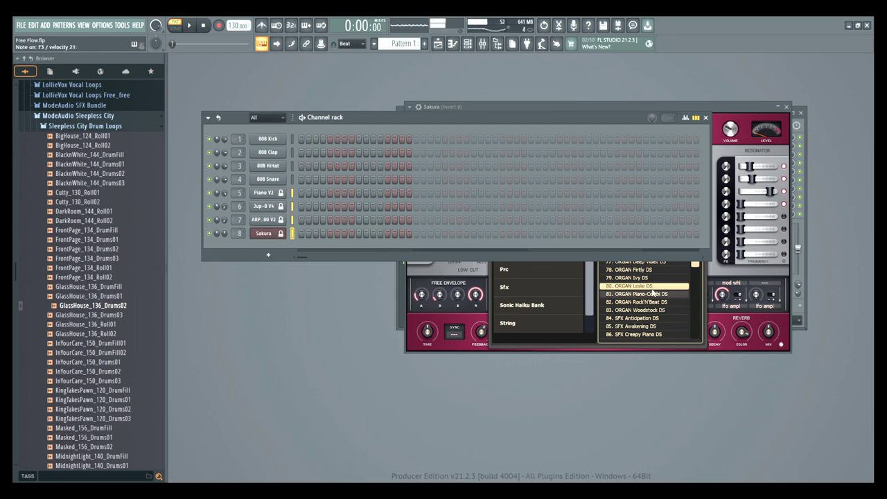
- Set Sakura's eighth resonator feedback to 71.2 % and raise the frequencies of the first two resonators
click(744, 255)
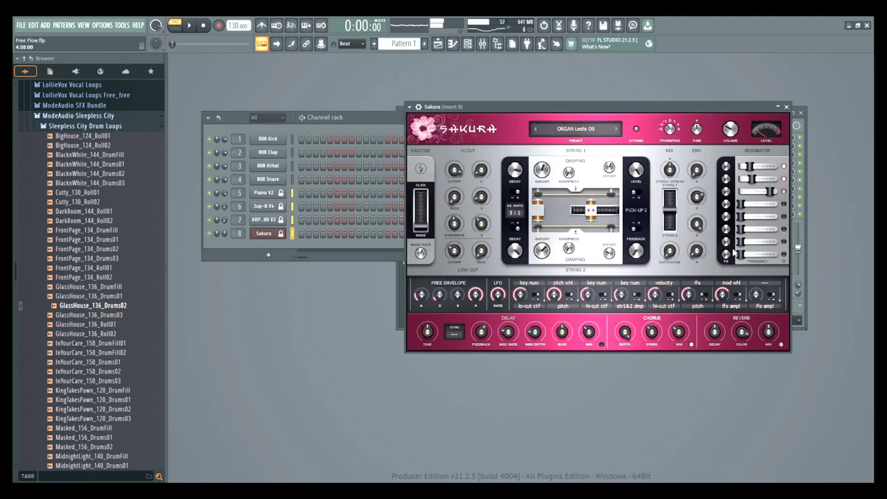
mouse_move(725, 254)
mouse_down()
mouse_move(725, 235)
mouse_move(725, 253)
mouse_up()
key(v)
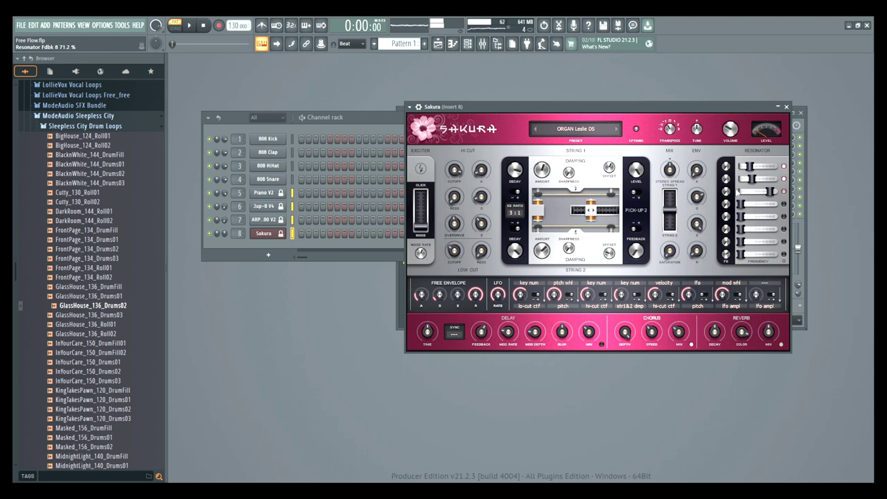
mouse_move(754, 179)
mouse_down()
mouse_move(766, 179)
mouse_move(741, 178)
mouse_move(760, 179)
mouse_move(753, 166)
mouse_move(766, 166)
mouse_up()
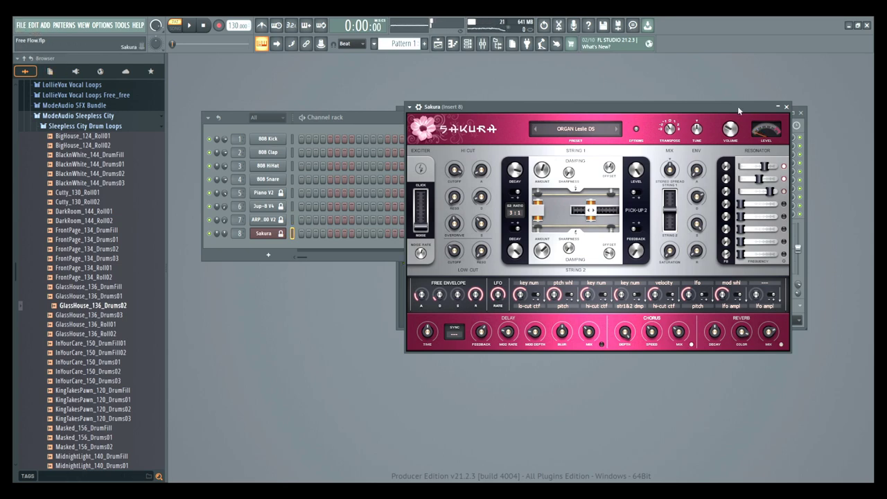
- Move the Sakura window clear of the mixer, add Fruity Reeverb 2 to Insert 8 and enlarge the reverb's room size
drag(733, 110, 550, 208)
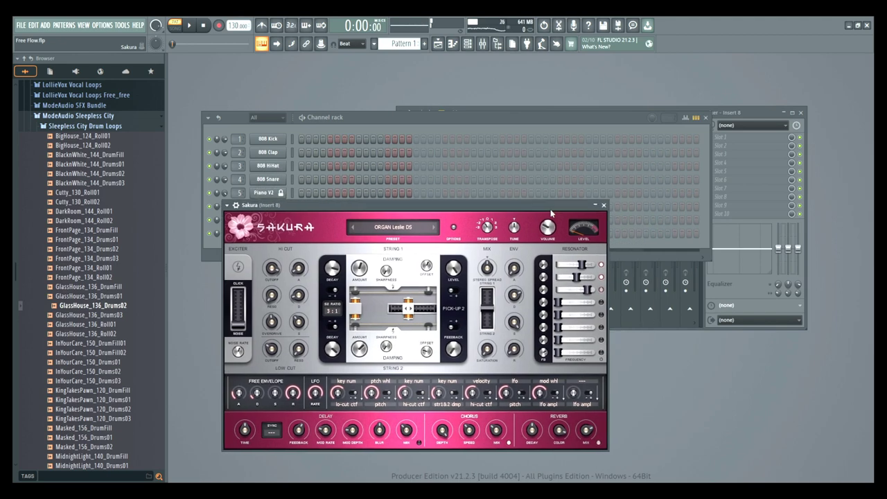
click(738, 115)
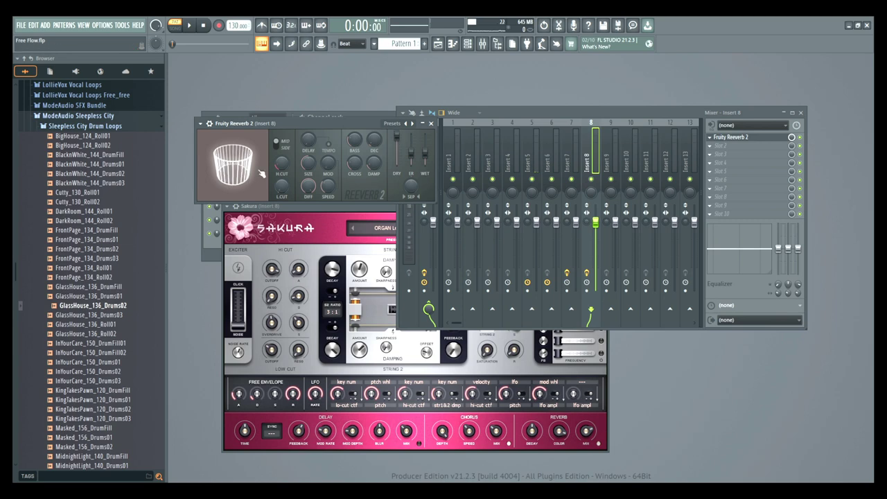
drag(308, 162, 308, 154)
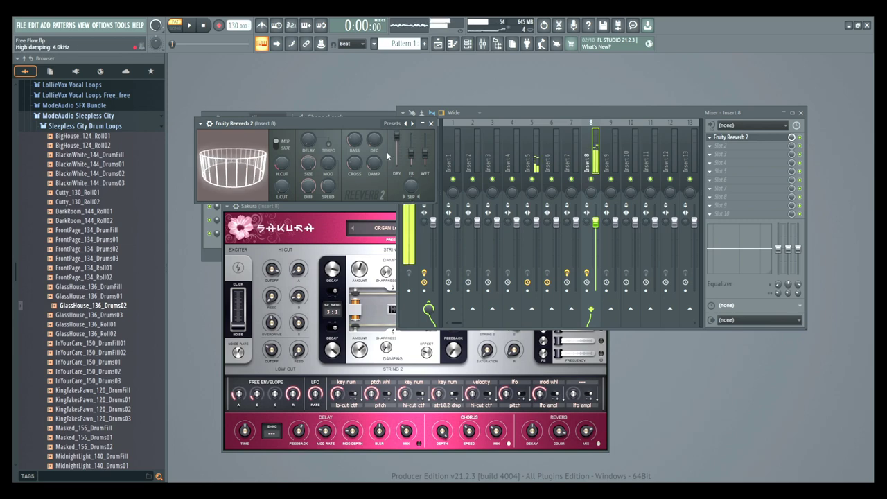
key(Escape)
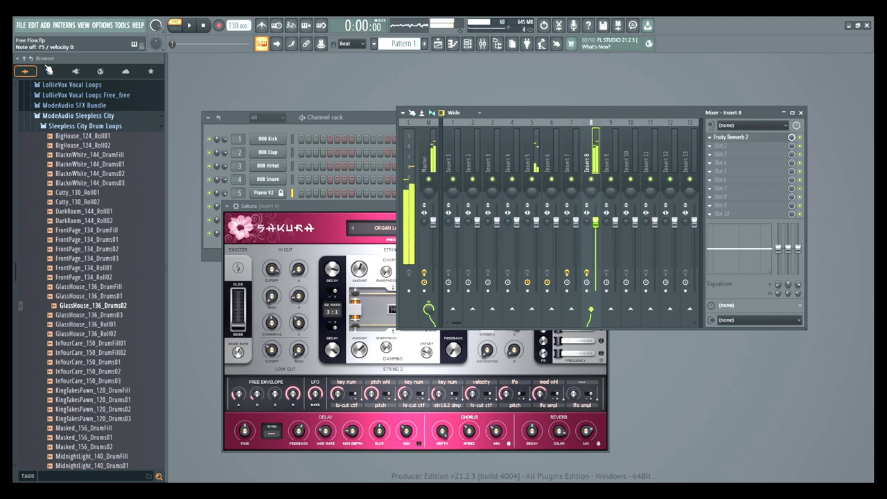
- Try Sakura's ORGAN Ivy DS preset, load ORGAN Deep Violet DS instead and close the Sakura window
click(338, 206)
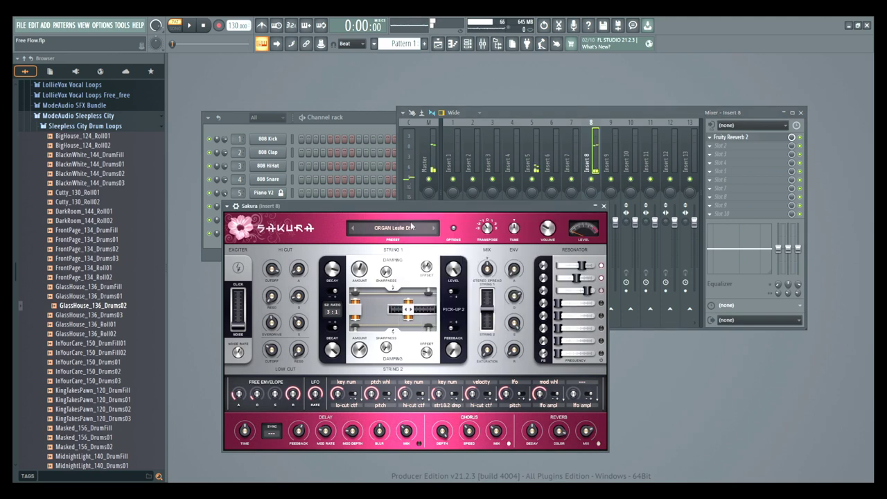
click(353, 230)
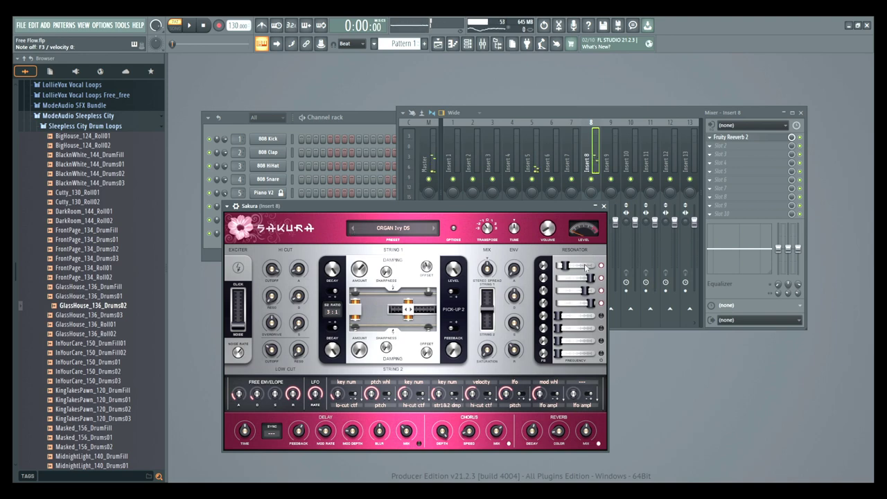
click(383, 227)
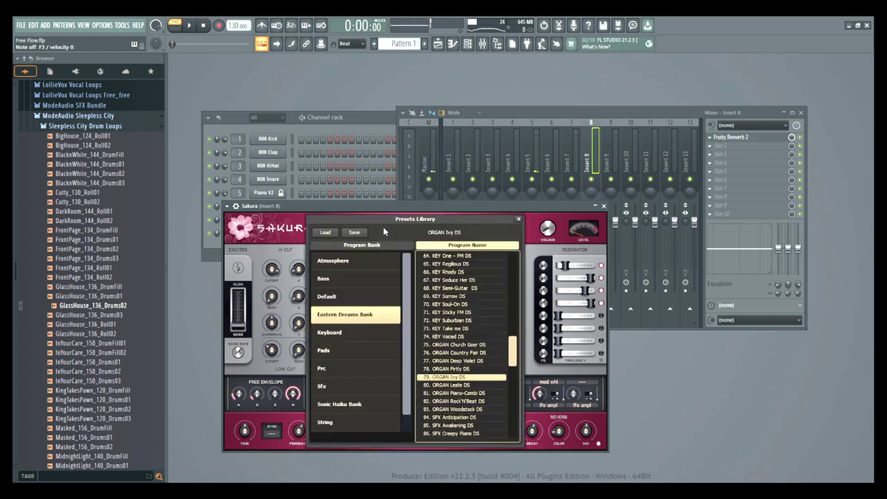
click(461, 361)
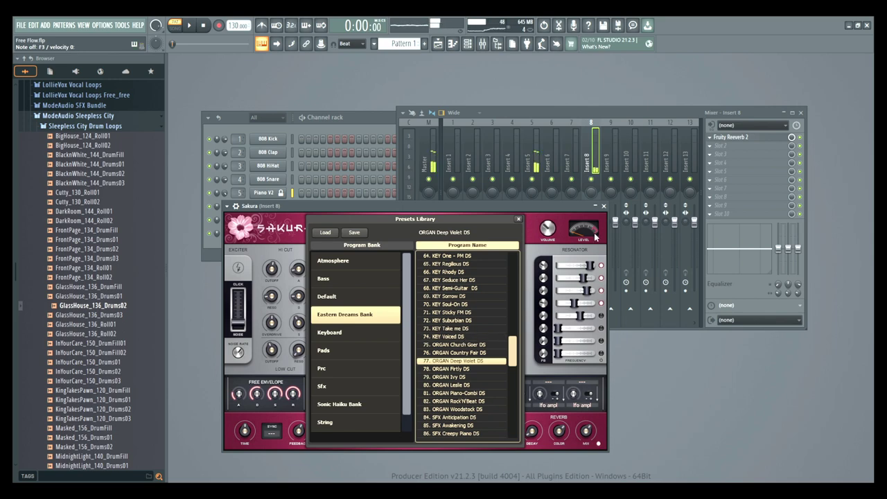
click(604, 206)
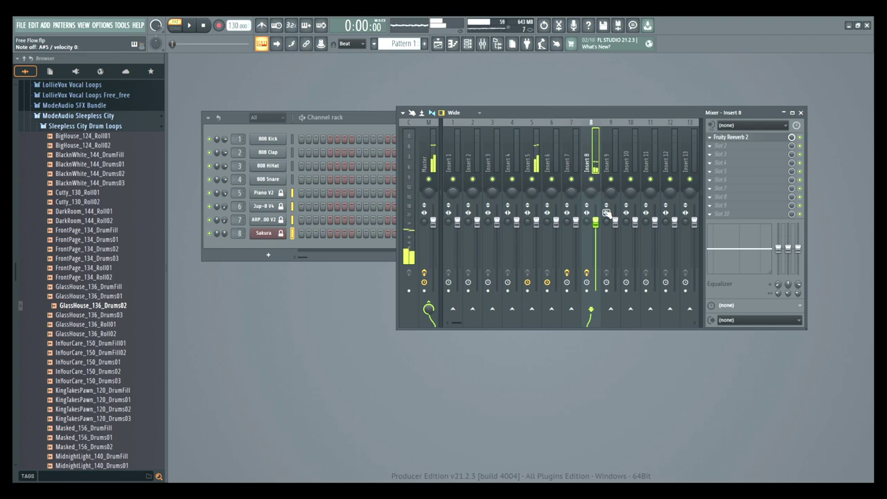
click(262, 233)
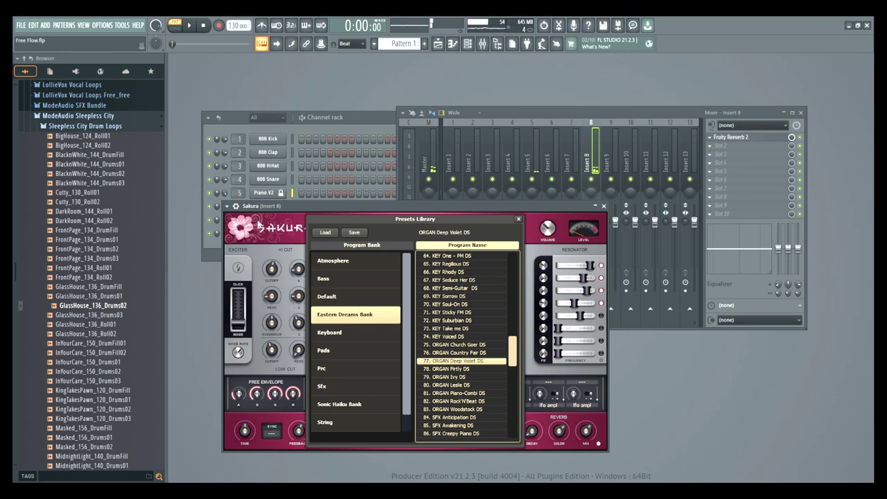
click(236, 206)
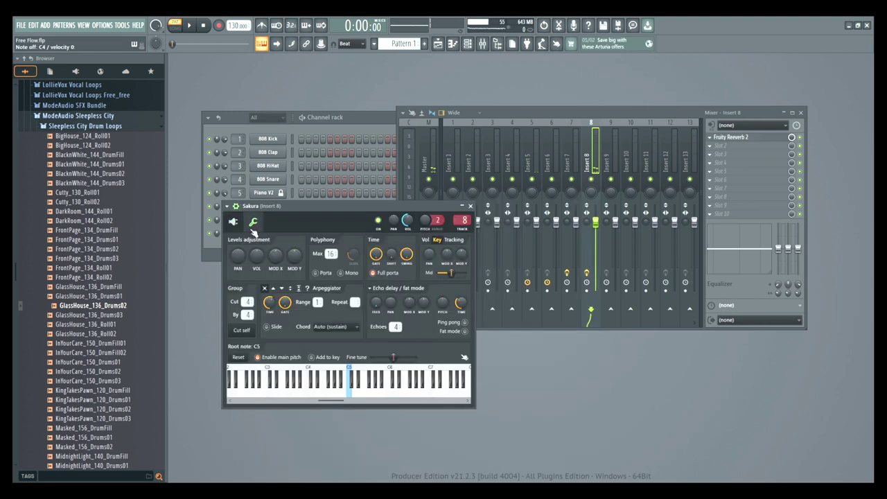
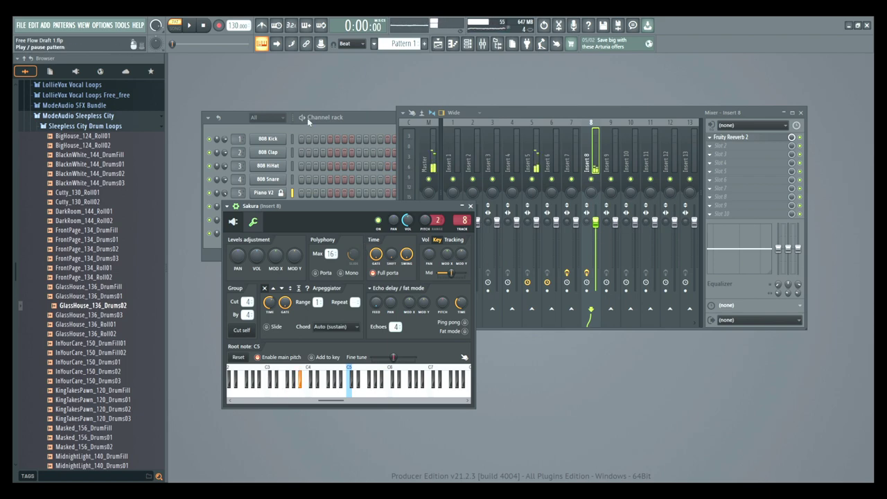
click(357, 123)
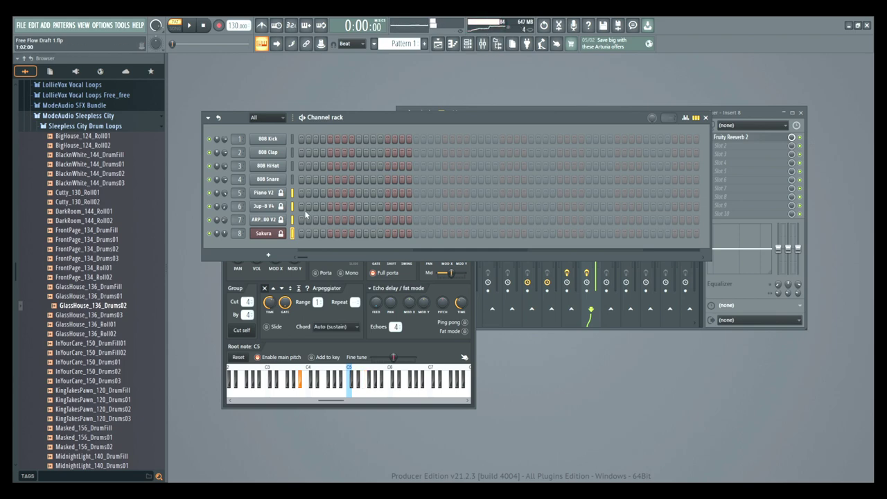
click(685, 111)
key(Left)
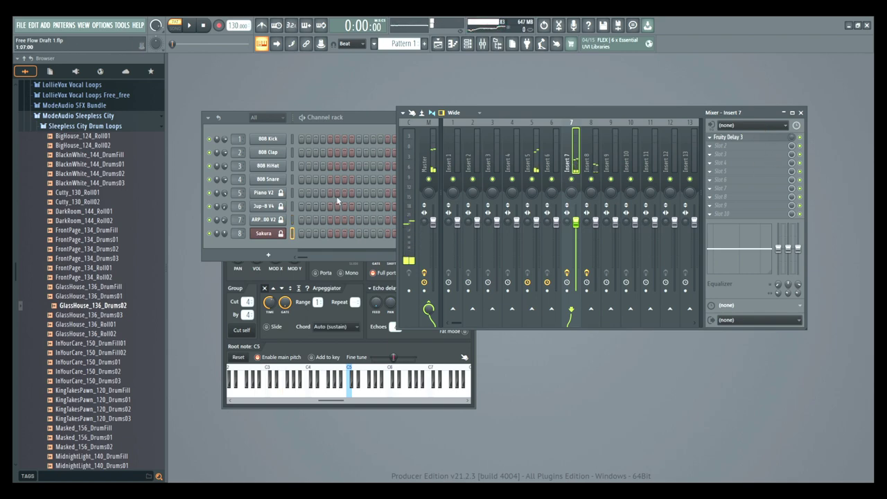
click(263, 233)
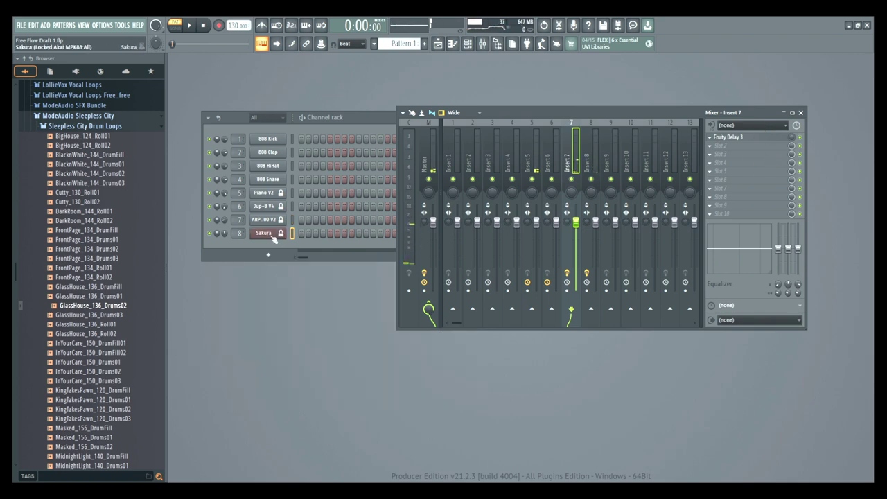
click(263, 233)
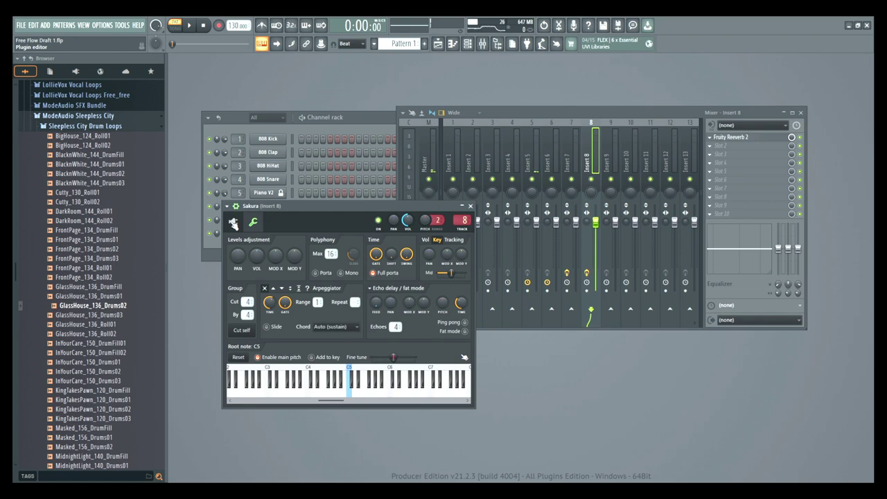
click(234, 222)
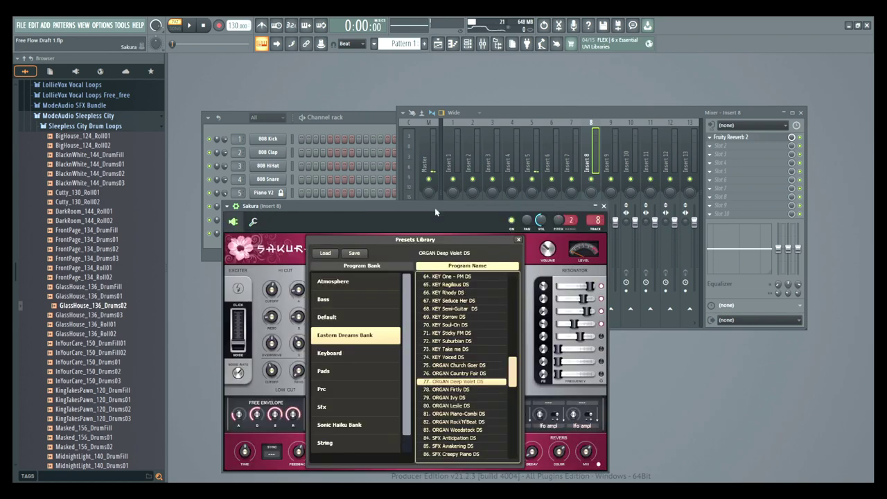
click(604, 206)
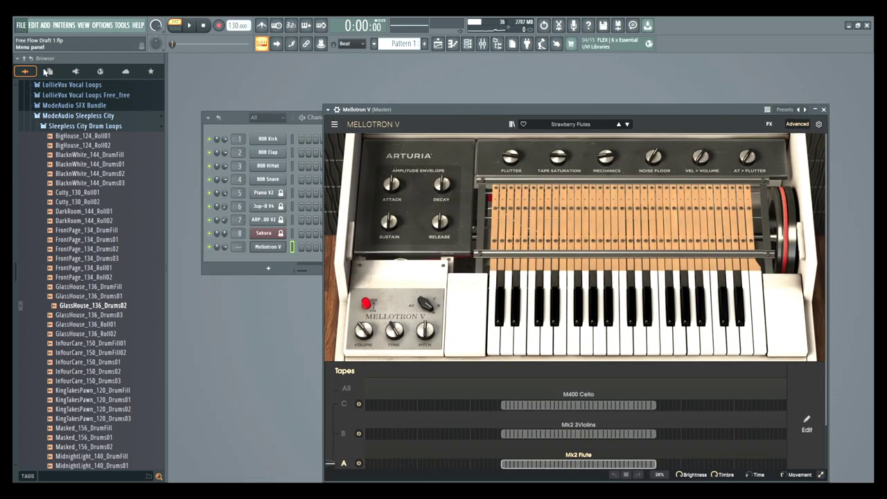
- Route the Mellotron V channel to mixer Insert 9, lock it to the MIDI keyboard and bring its plugin window forward
click(238, 247)
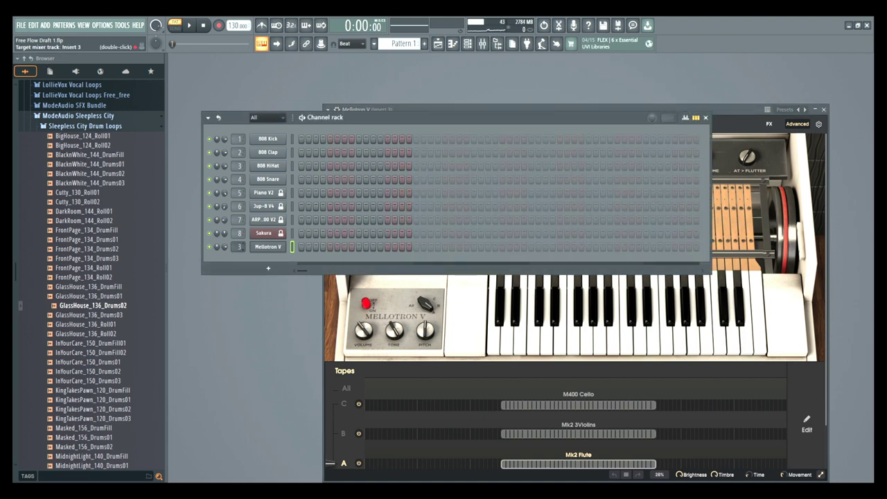
scroll(238, 247, down, 1)
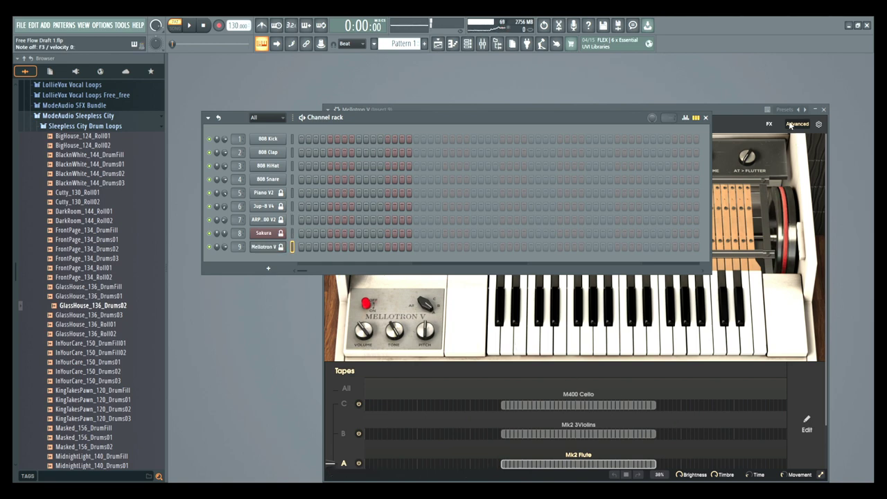
click(731, 113)
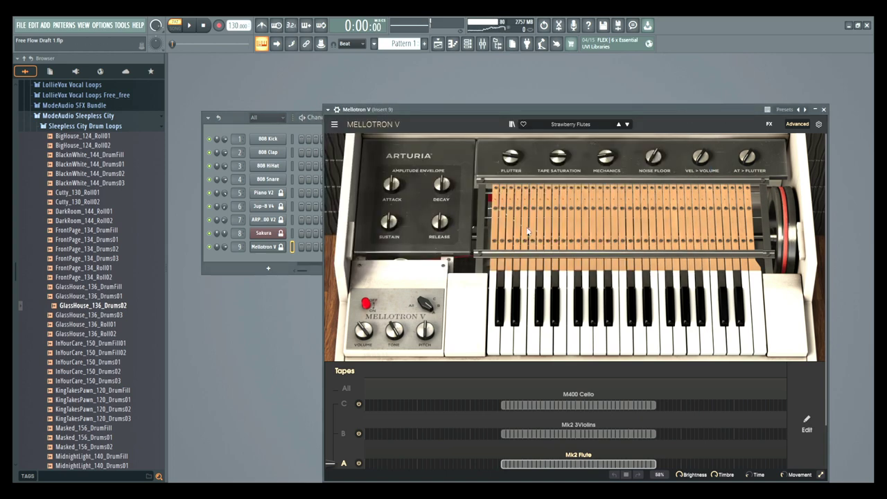
- Link the Mellotron V channel's volume to a MIDI controller knob, moving its plugin window clear of the channel rack
click(321, 46)
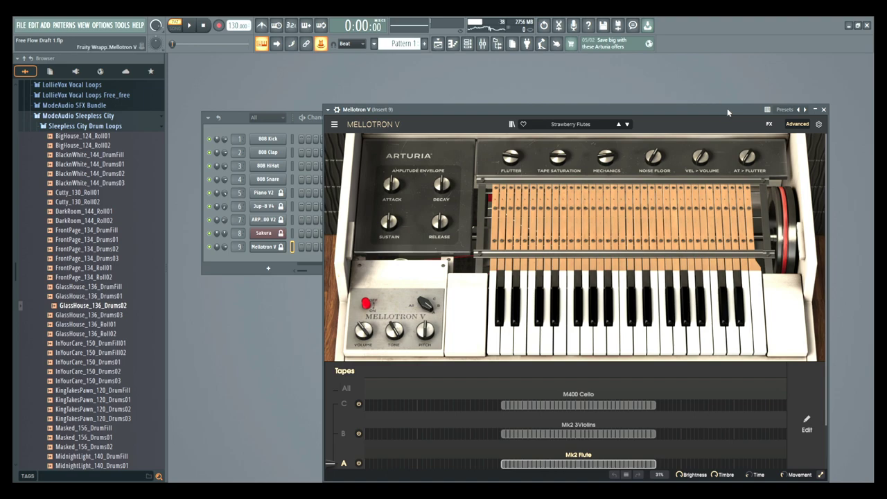
drag(727, 108, 751, 145)
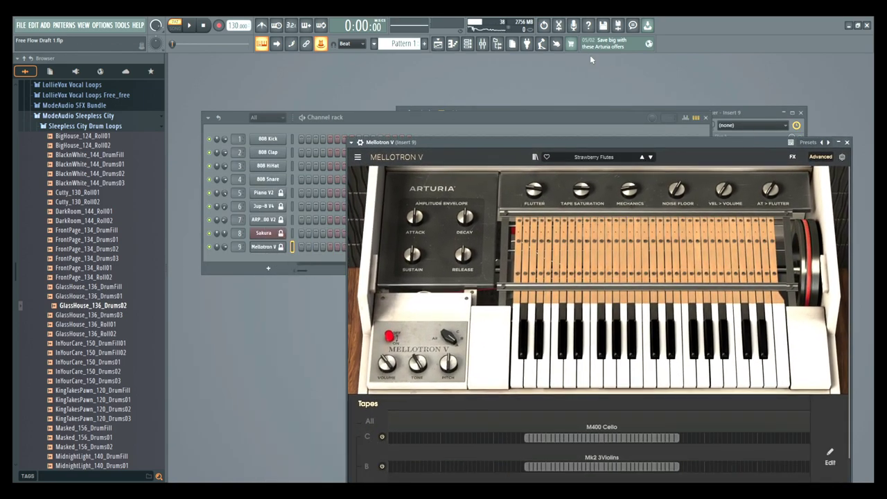
click(230, 248)
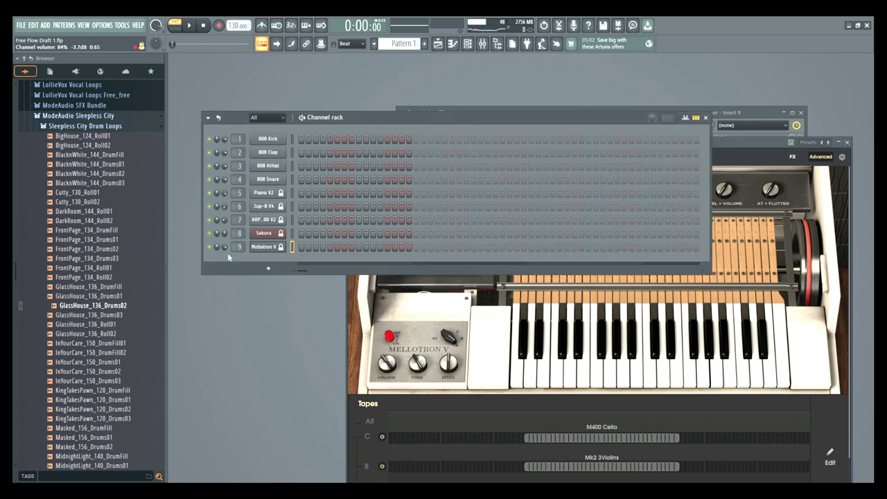
- Load the Org Piano preset in Mellotron V and delete the Sakura channel from the channel rack
click(354, 309)
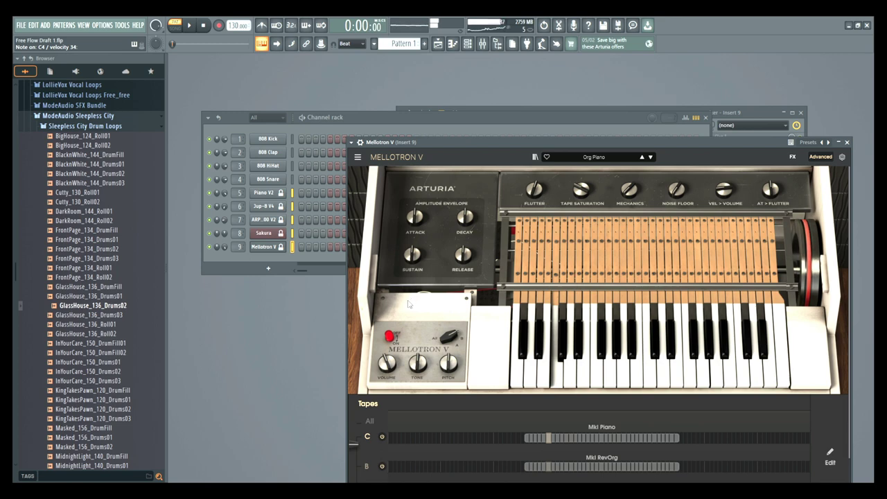
click(277, 233)
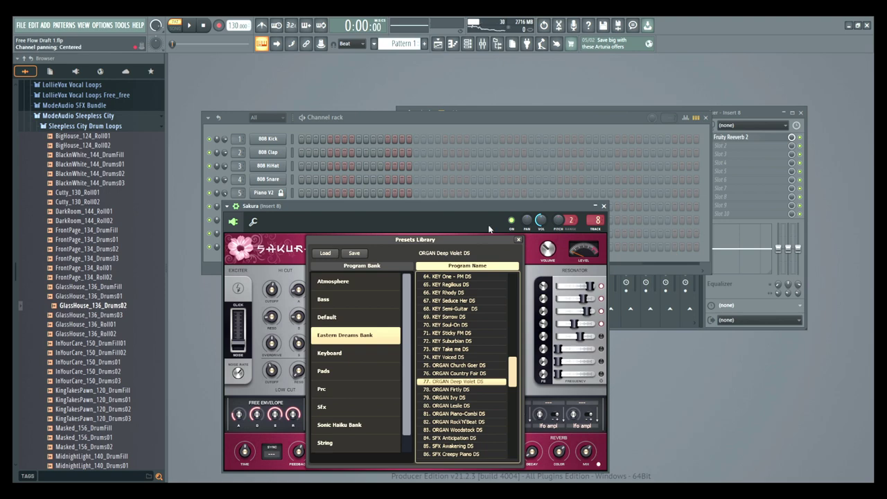
drag(325, 218, 442, 228)
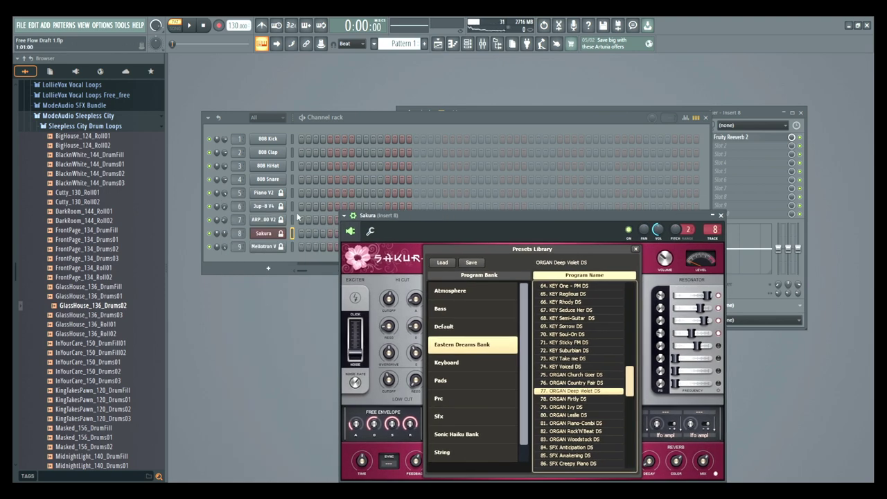
click(227, 236)
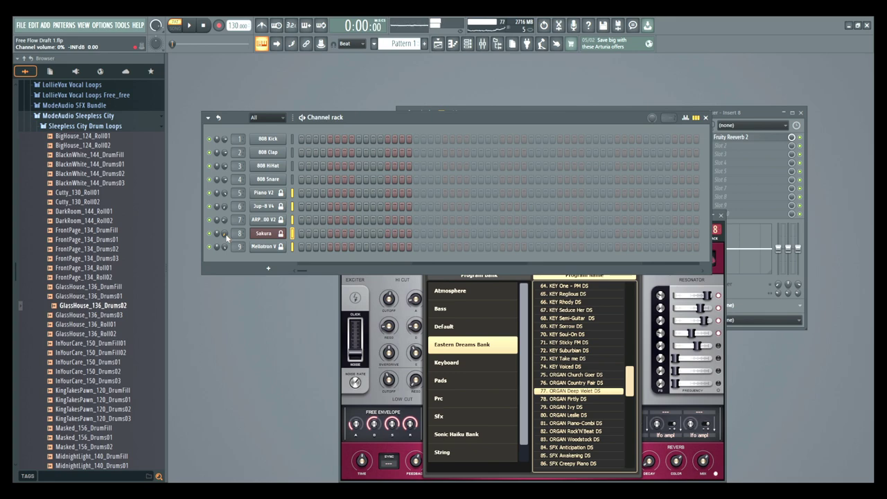
click(227, 236)
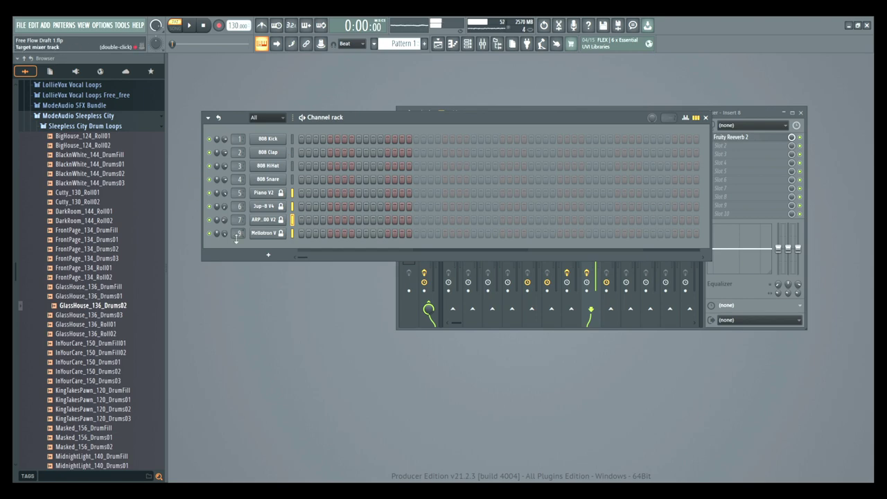
- Adjust the sustain of Mellotron V's amplitude envelope slightly and close the plugin window
click(266, 233)
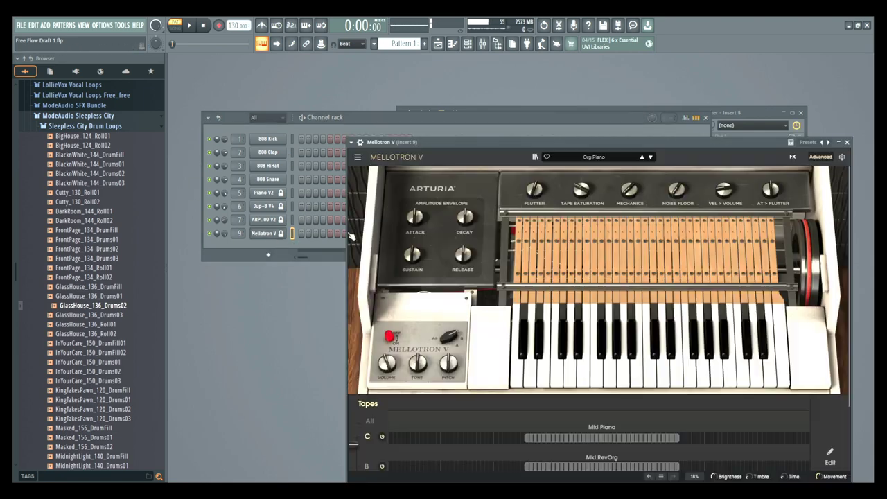
drag(579, 141, 502, 93)
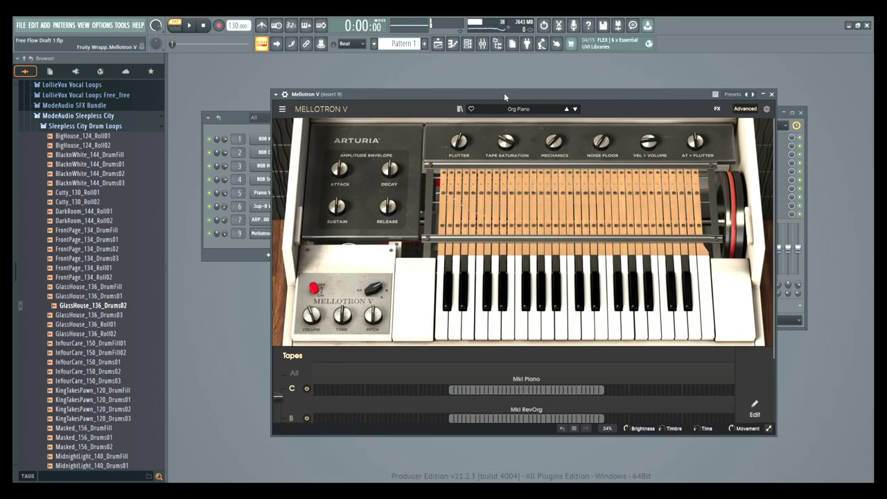
drag(335, 206, 335, 202)
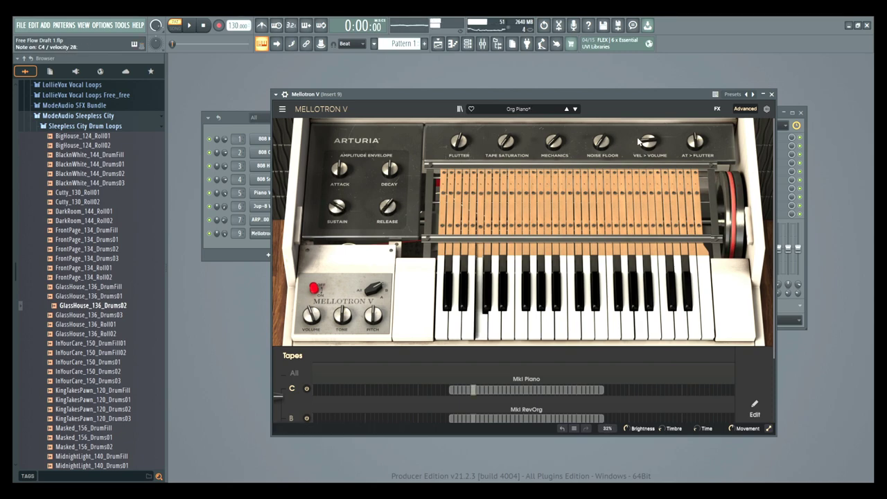
click(771, 94)
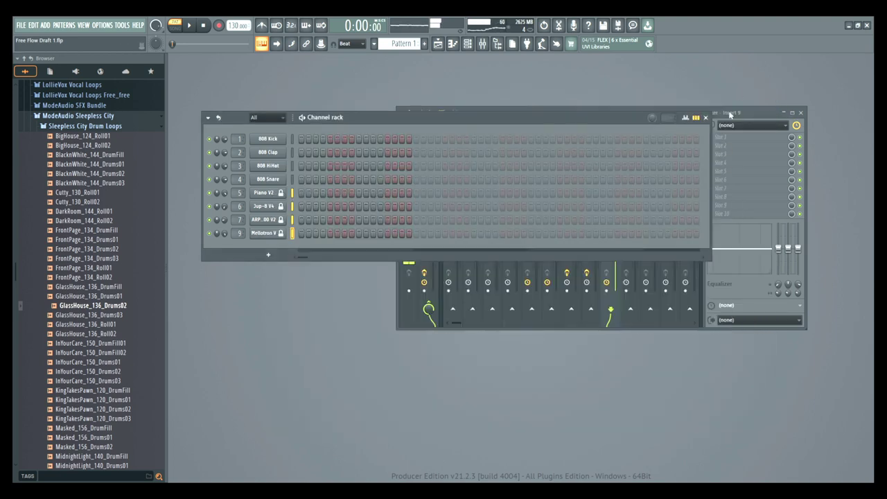
- Try Fruity Reeverb in the first effect slot of mixer Insert 9 and replace it with Fruity Reeverb 2
click(729, 115)
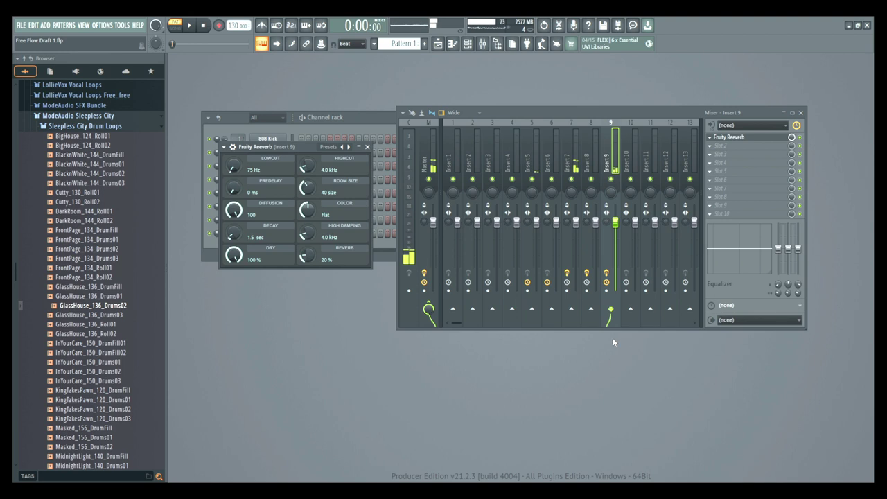
click(367, 147)
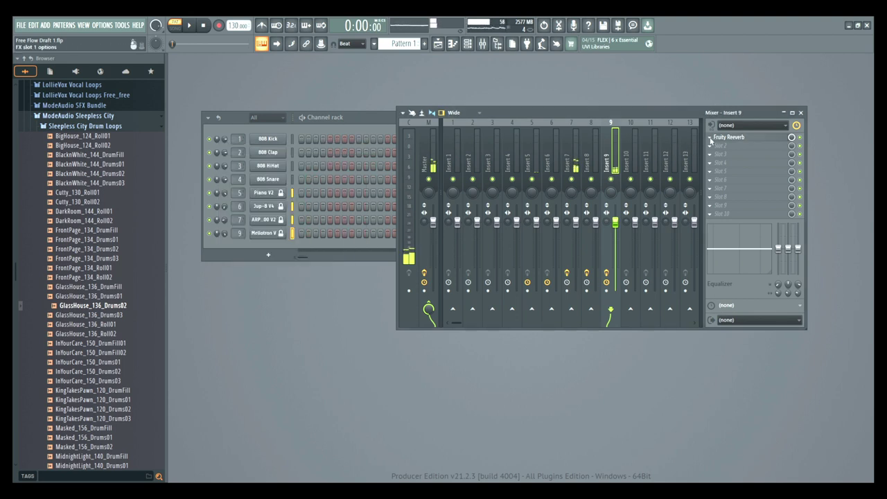
click(730, 143)
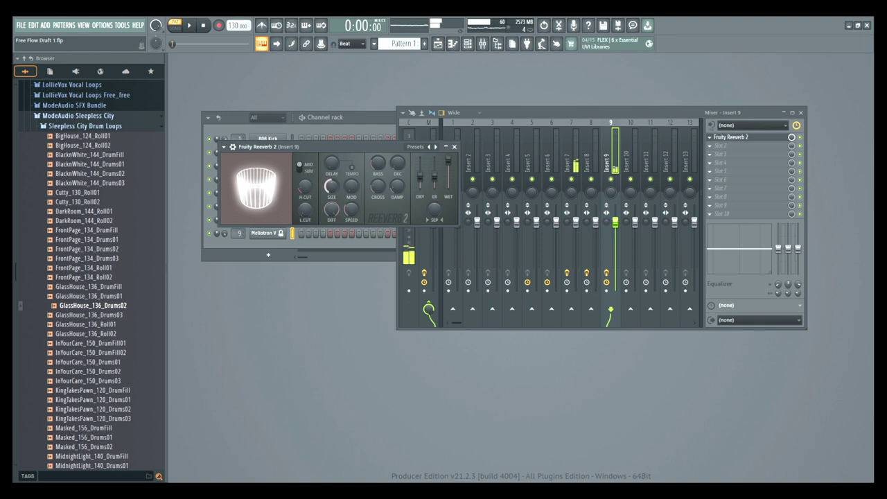
- Reshape the room size in Fruity Reeverb 2 on Insert 9 and raise its dry level slightly
drag(331, 186, 331, 166)
drag(265, 187, 265, 202)
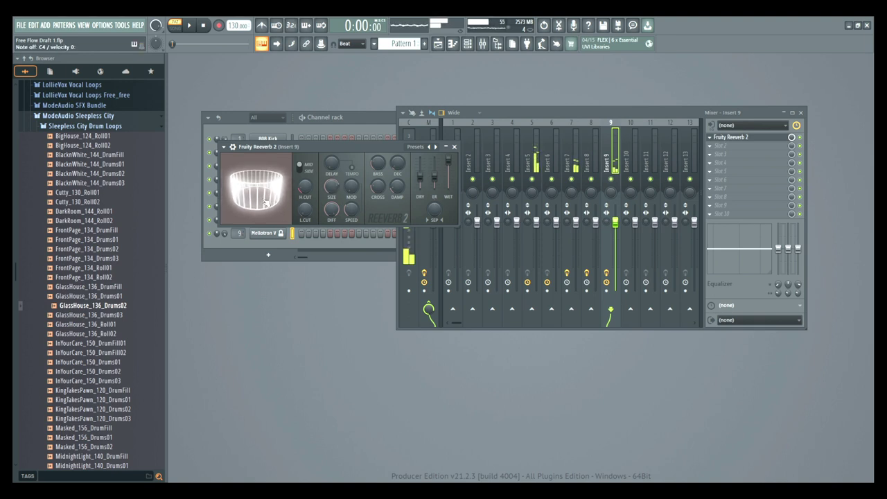
drag(419, 173, 422, 173)
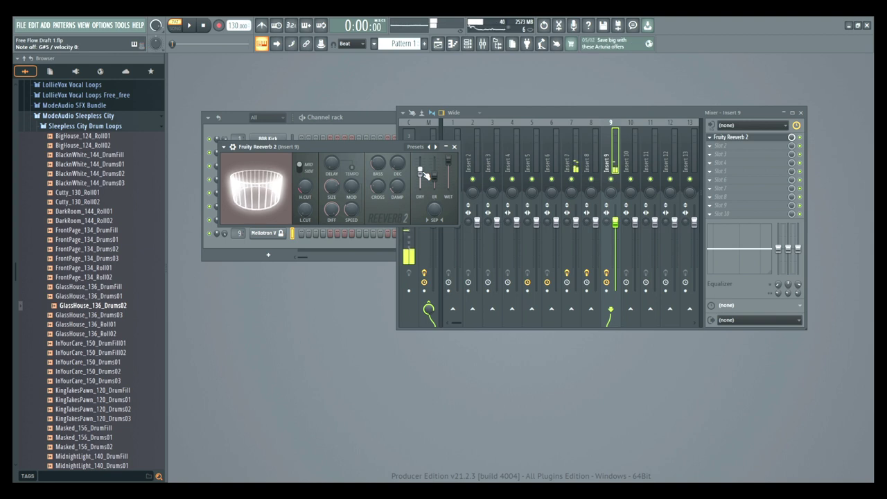
- Add an Omnisphere channel and load the Square Organ Evolutions patch from the Pads + Strings category
click(238, 118)
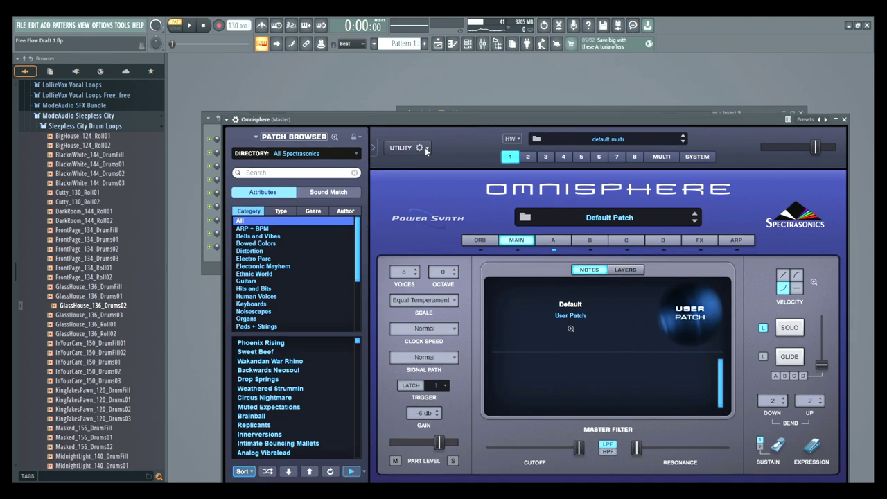
click(272, 327)
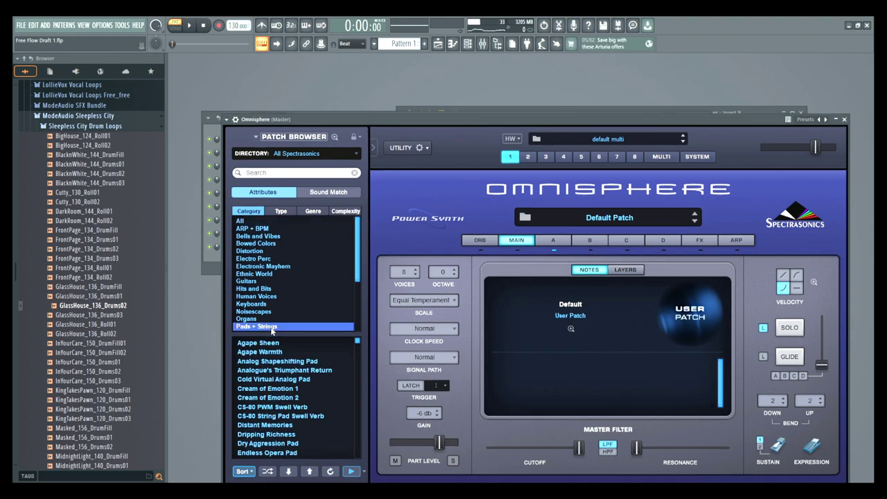
scroll(323, 422, down, 2)
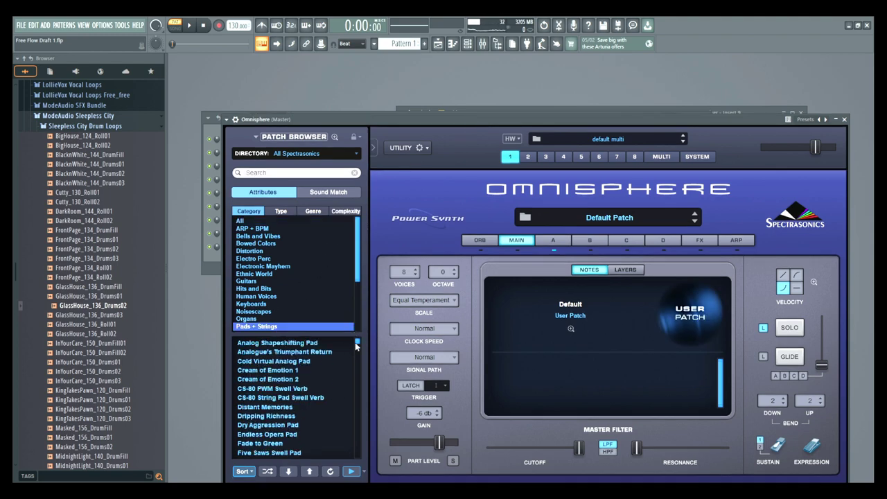
drag(357, 346, 363, 436)
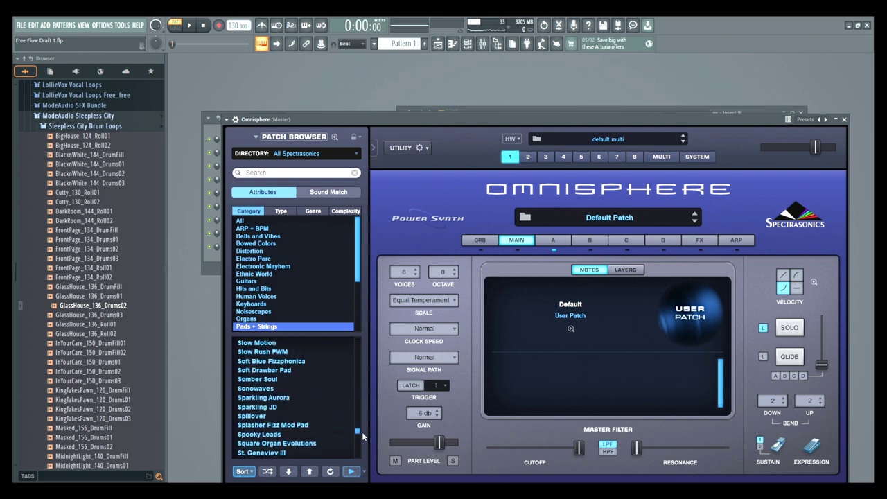
click(276, 444)
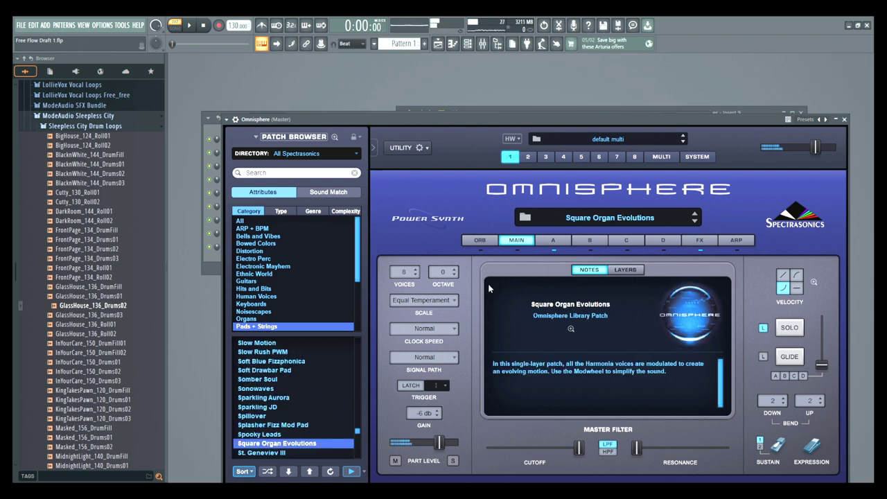
- Lower the Omnisphere patch's octave to -2 and close the plugin window
click(456, 277)
click(455, 276)
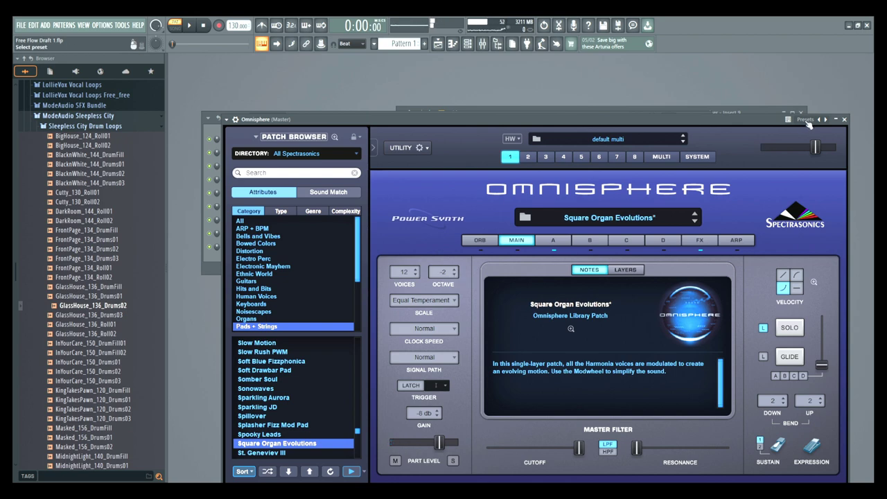
click(845, 120)
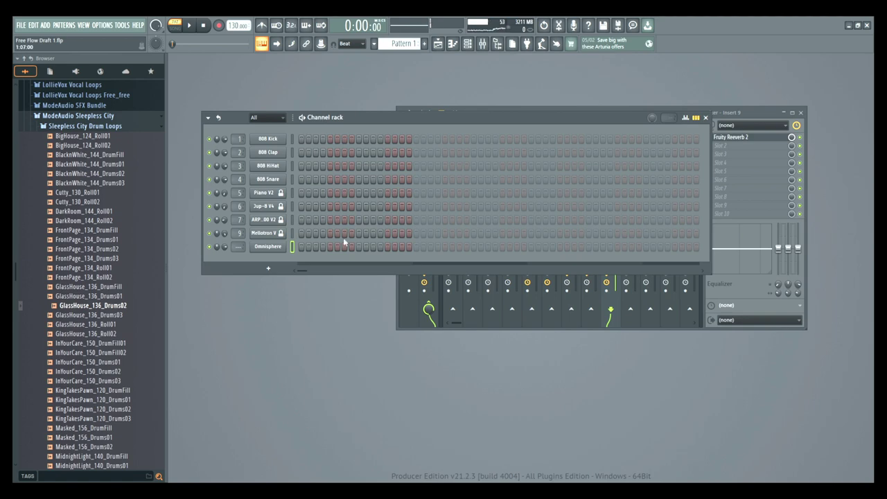
- Route the Omnisphere channel to mixer Insert 10 and lock it to the Akai MPK88 keyboard
scroll(238, 245, up, 6)
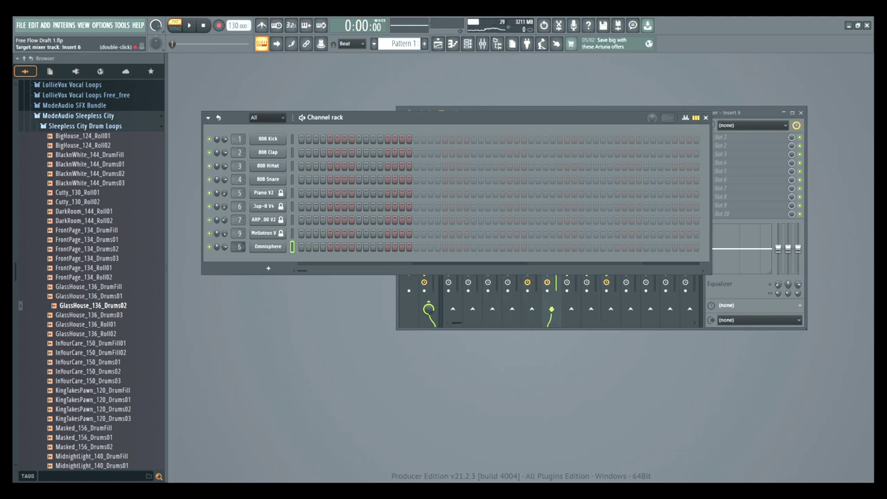
scroll(237, 246, up, 3)
scroll(238, 246, up, 1)
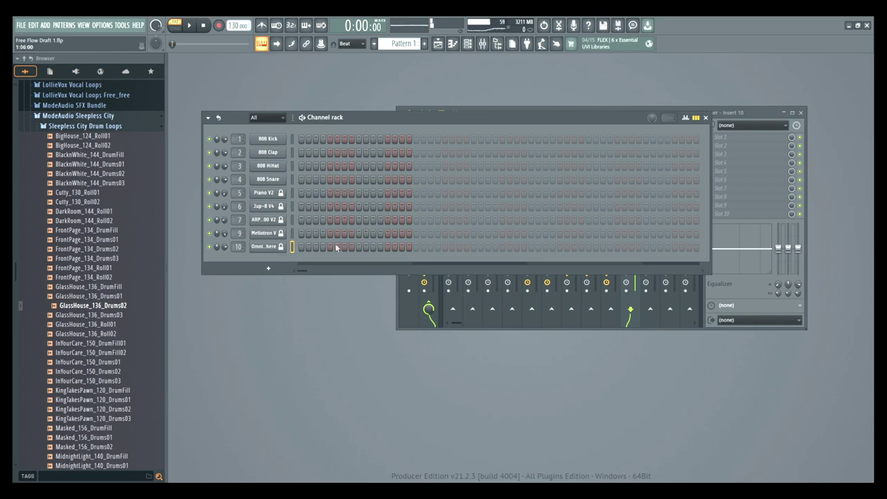
click(719, 142)
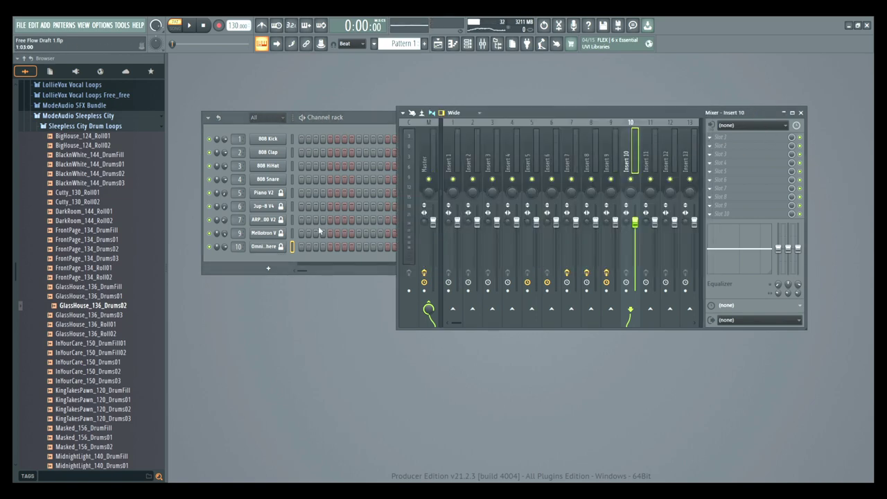
- Turn on Stack Mode for Omnisphere's multi and link the part 1 level fader to a MIDI controller
click(268, 246)
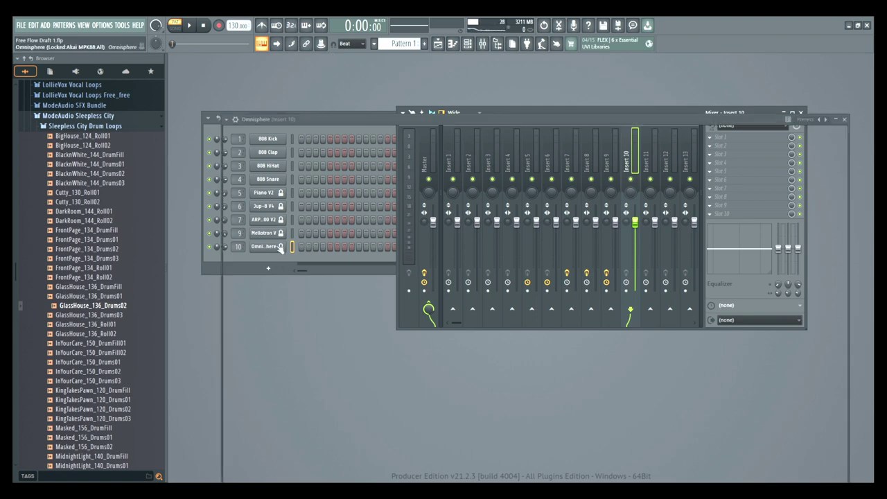
click(663, 159)
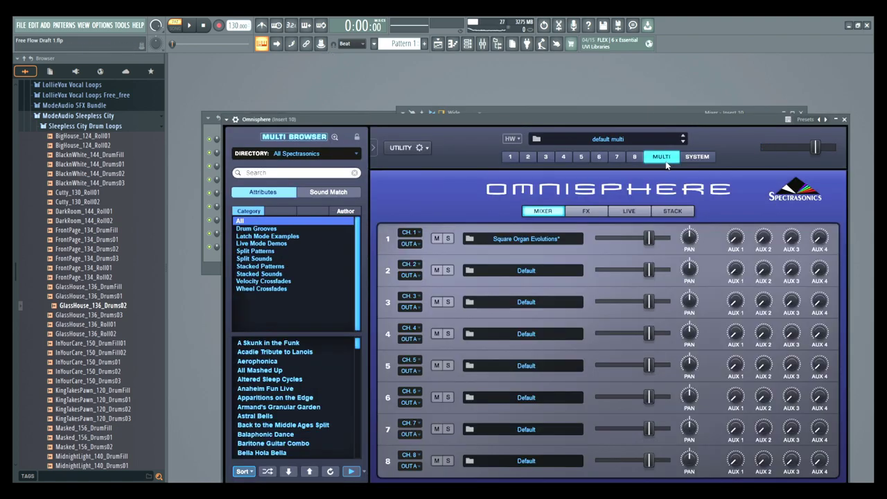
click(666, 211)
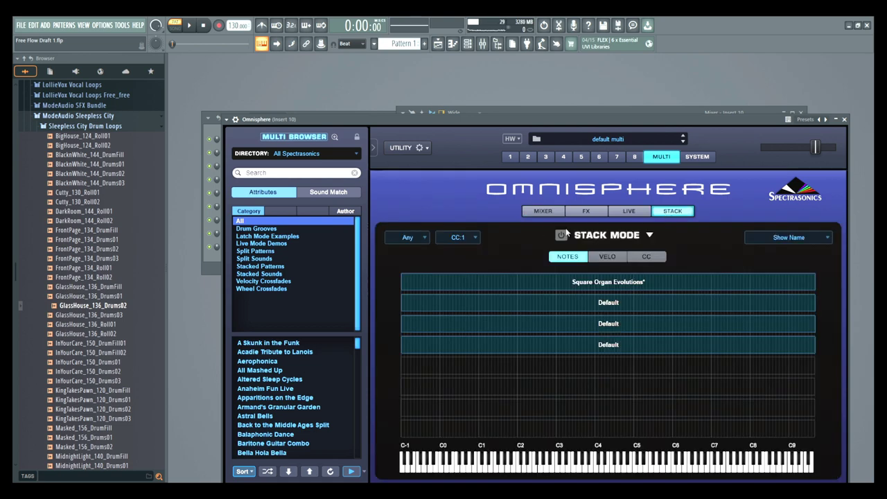
click(539, 211)
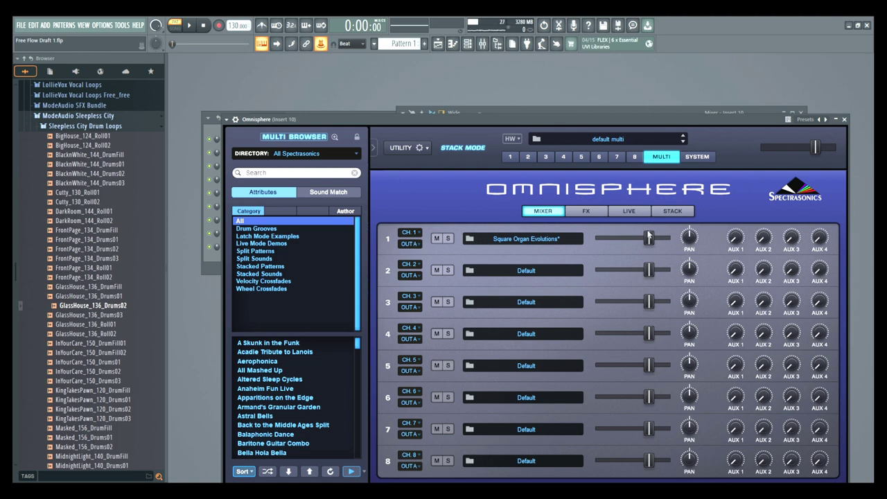
drag(648, 236, 656, 237)
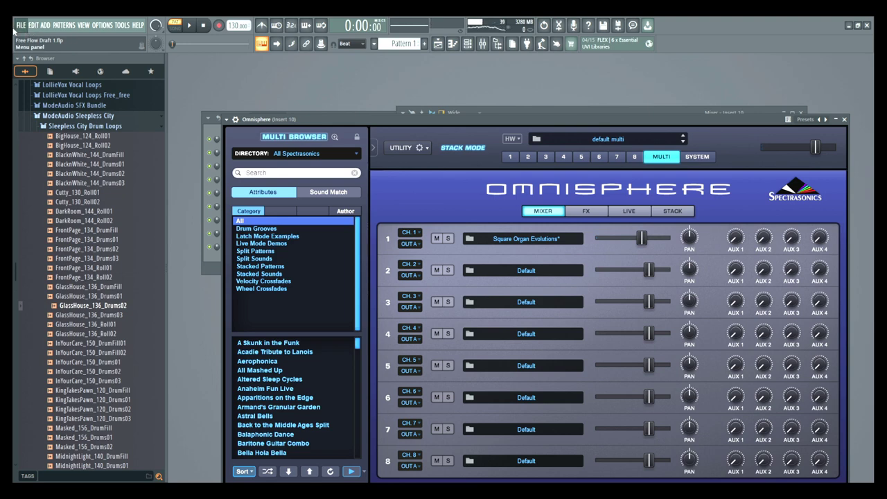
- Save the project, close the Omnisphere window and bring the mixer in front of the channel rack
key(ctrl+s)
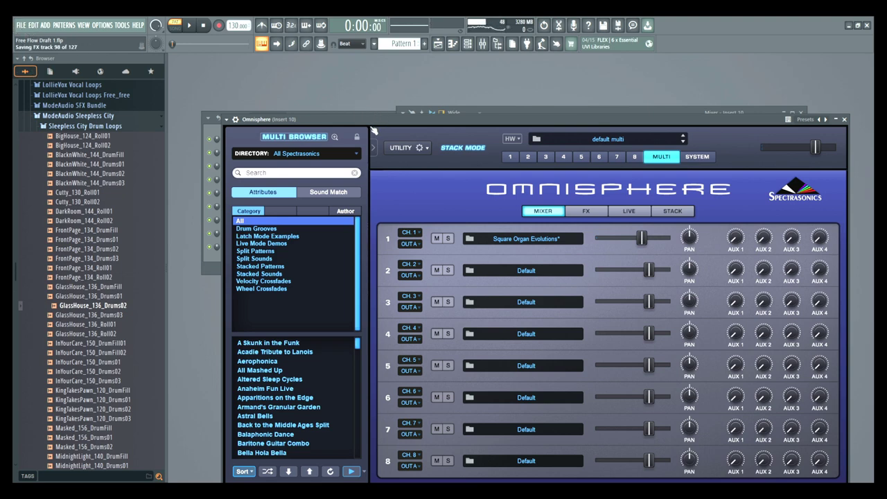
drag(342, 119, 422, 168)
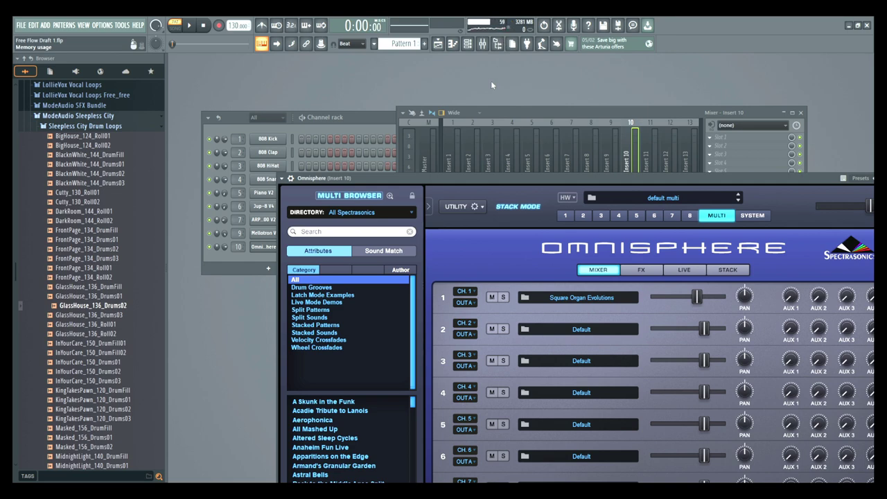
key(F6)
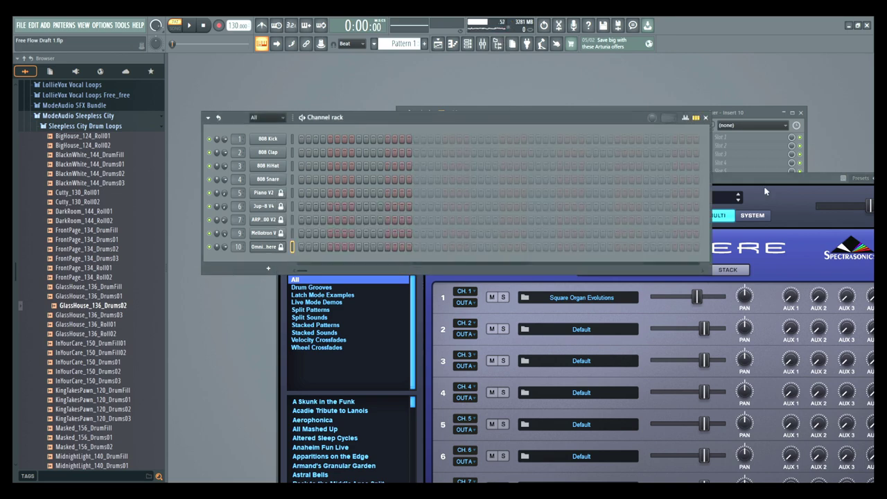
drag(757, 178, 679, 110)
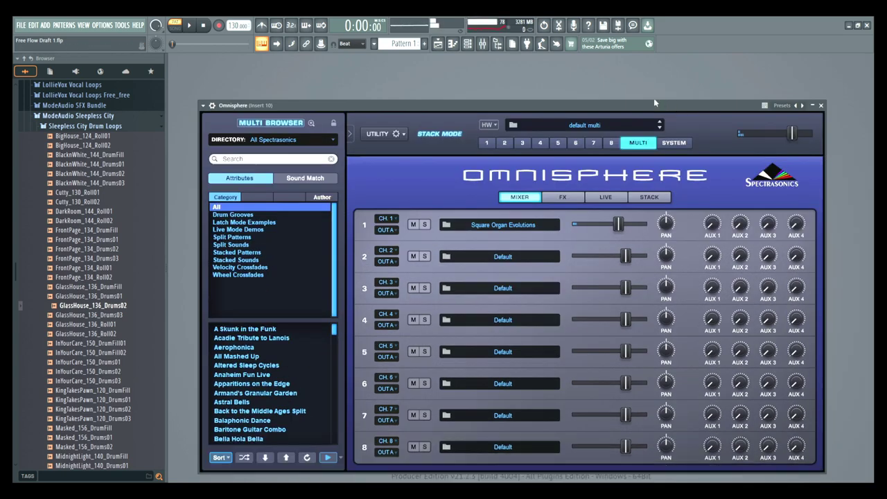
click(820, 105)
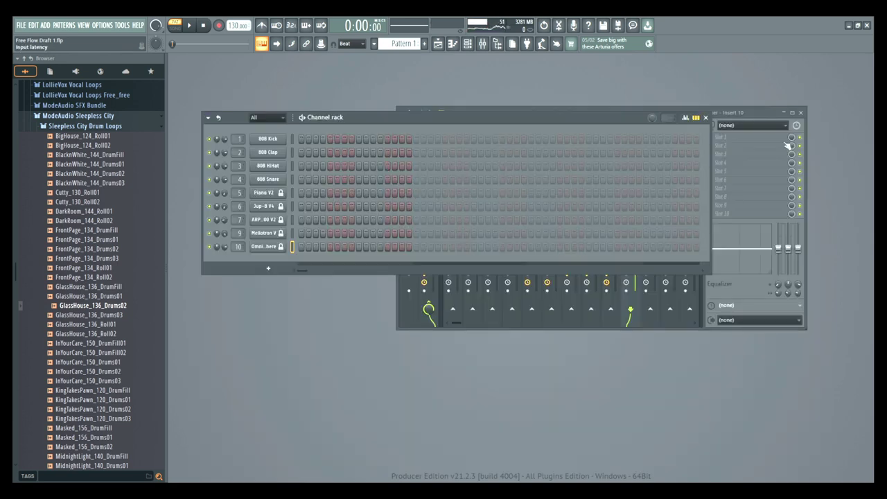
click(617, 113)
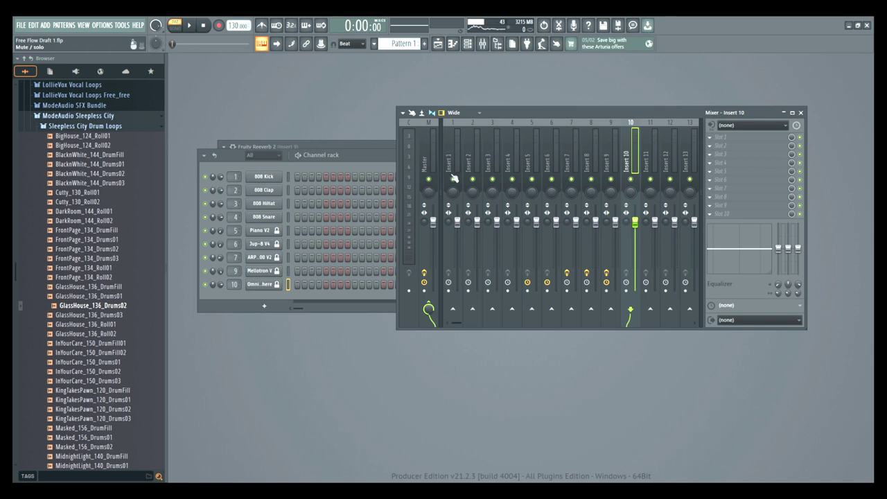
- Select mixer Inserts 1 to 7 one at a time to examine each track's effect slots and routing, ending on Insert 7
click(510, 142)
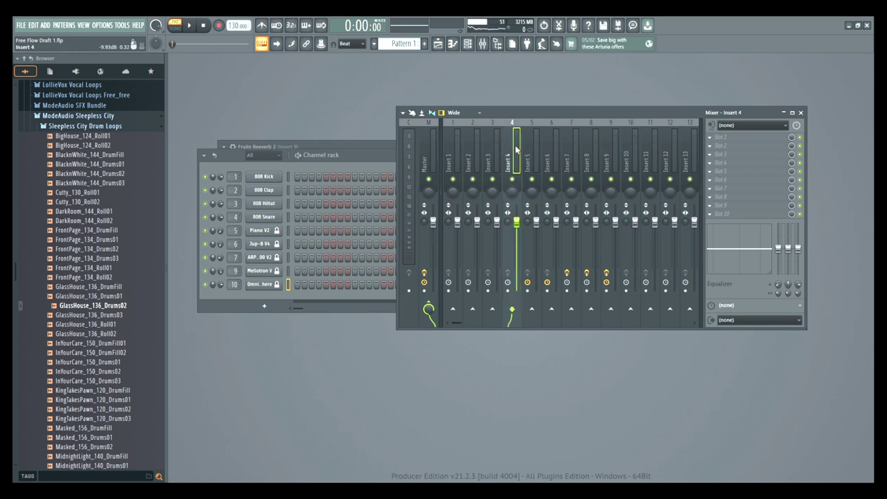
click(489, 149)
click(475, 151)
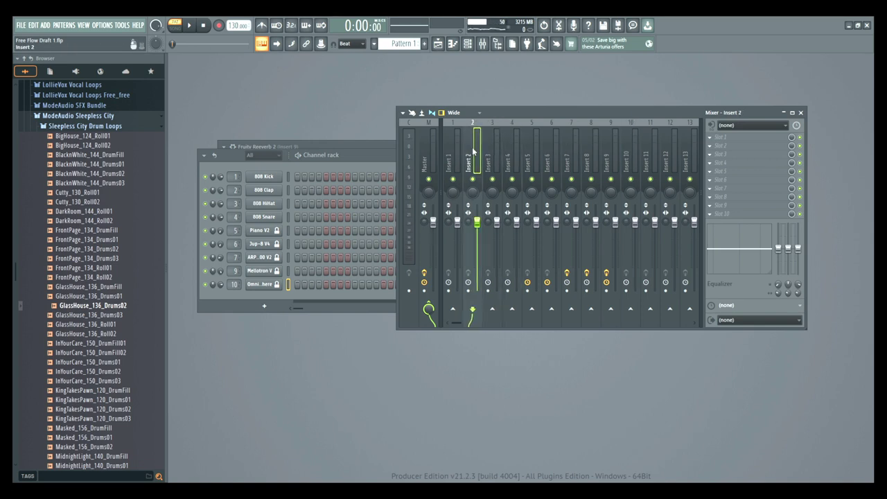
click(456, 152)
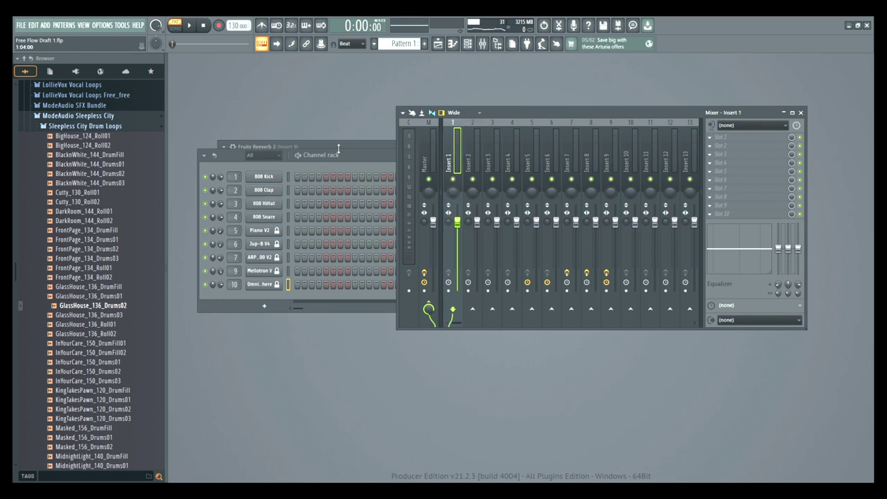
click(475, 160)
click(491, 161)
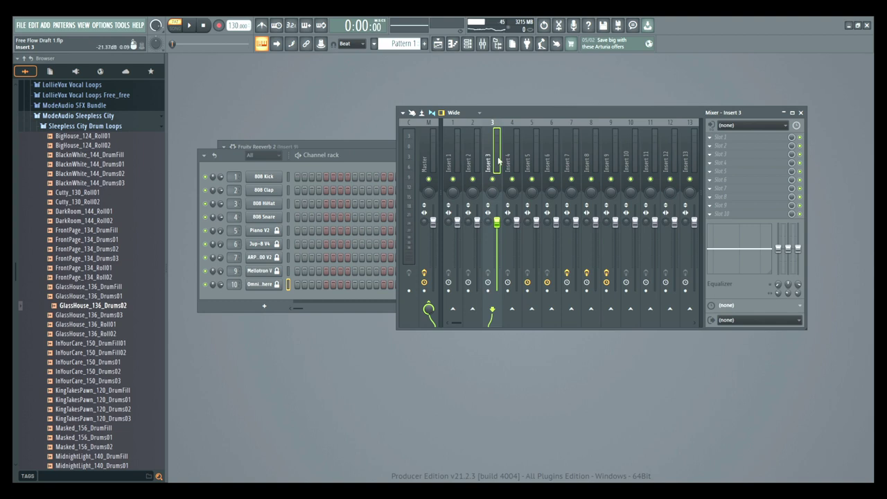
click(512, 164)
click(533, 166)
click(554, 169)
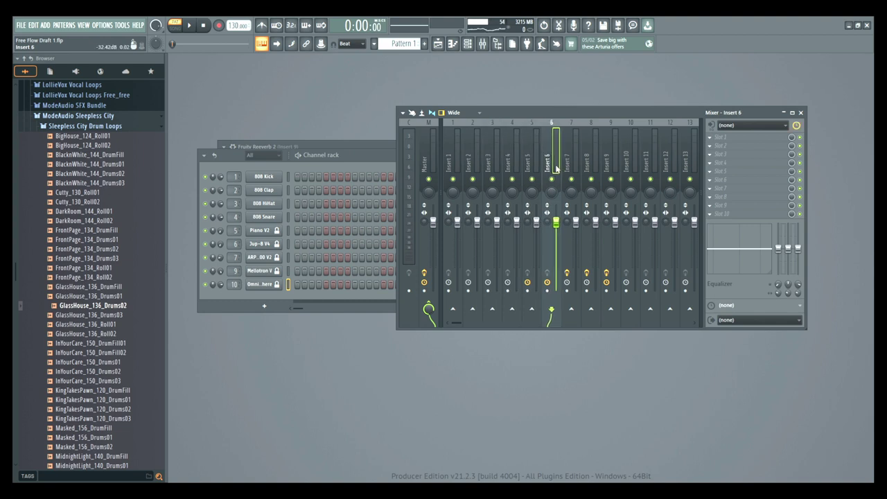
click(573, 166)
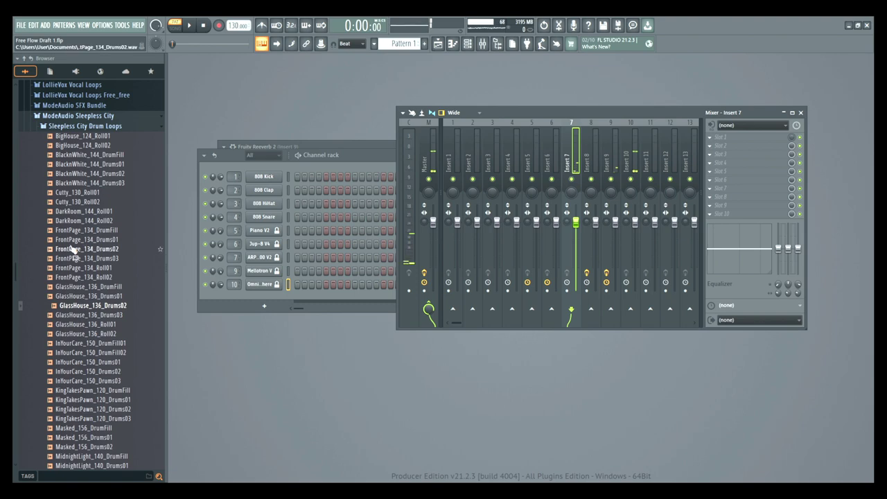
- Load the Plastic Chime Pluck Arp patch from the ARP + BPM category into Omnisphere part 2 and set its octave to +1
click(255, 284)
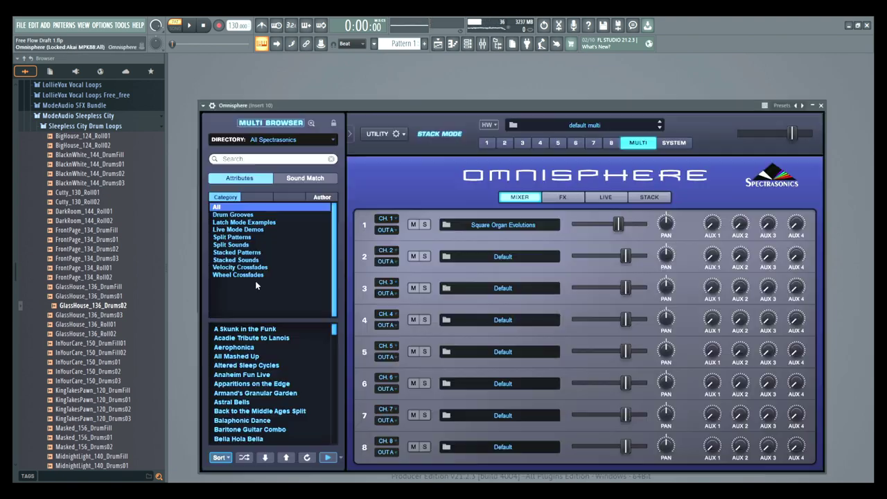
click(509, 142)
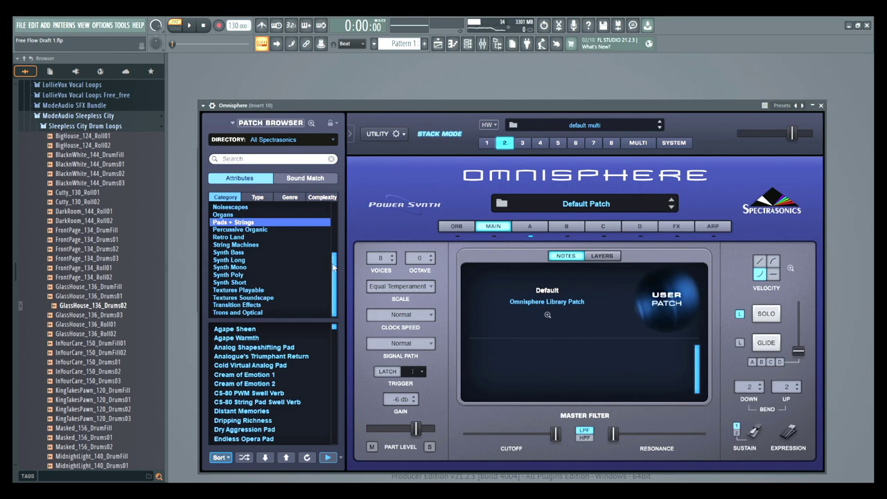
drag(331, 250, 324, 197)
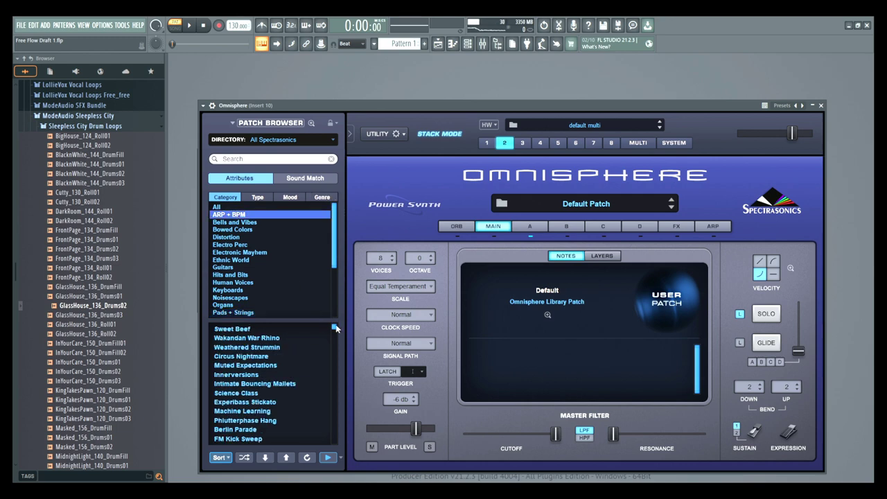
drag(333, 354, 331, 410)
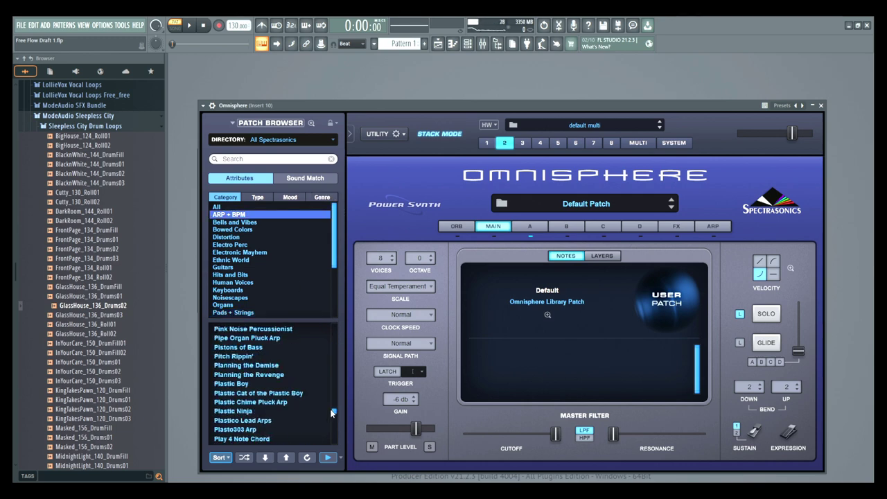
click(270, 402)
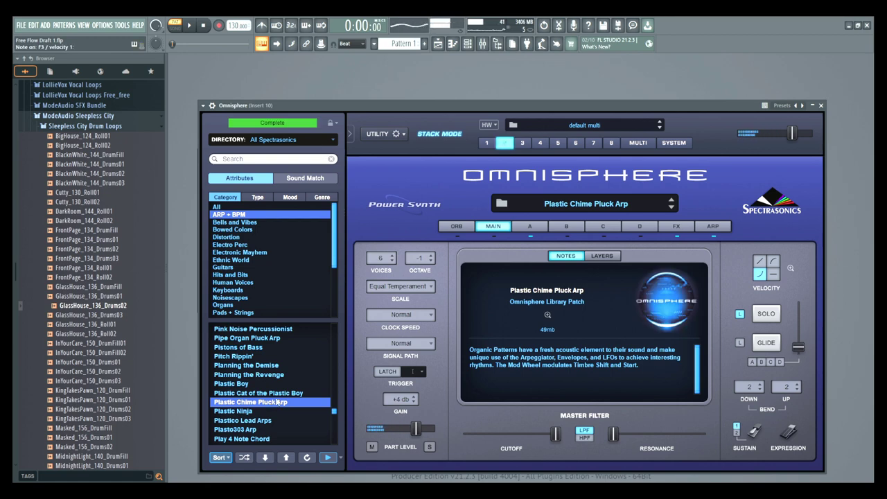
click(433, 258)
click(432, 256)
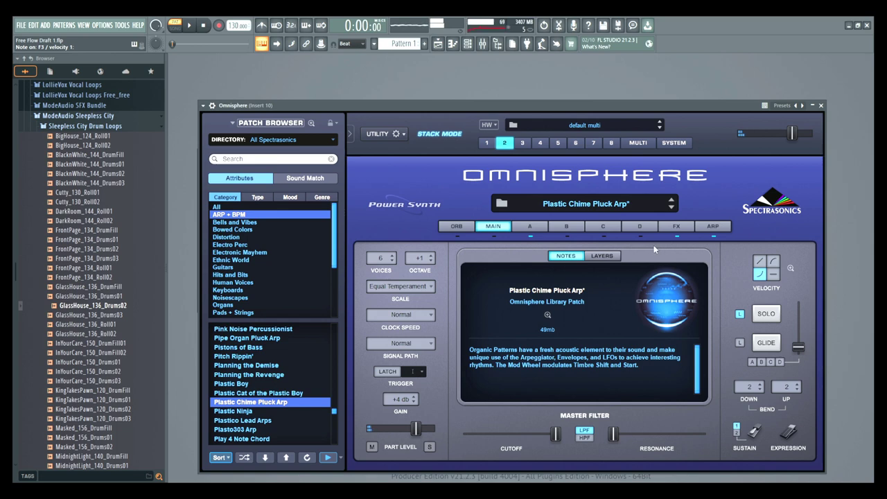
- Extend the part 2 arpeggiator pattern to six steps, set its rate to 1/8 and close the Omnisphere window
click(706, 227)
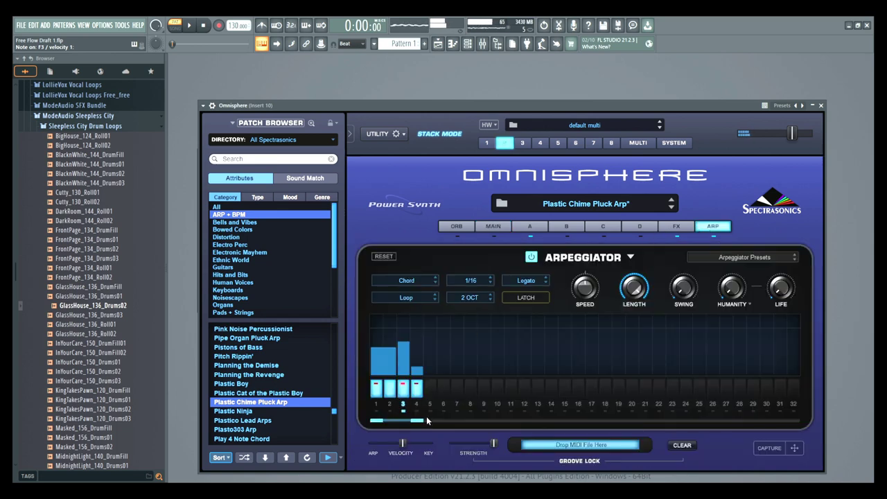
drag(426, 419, 447, 426)
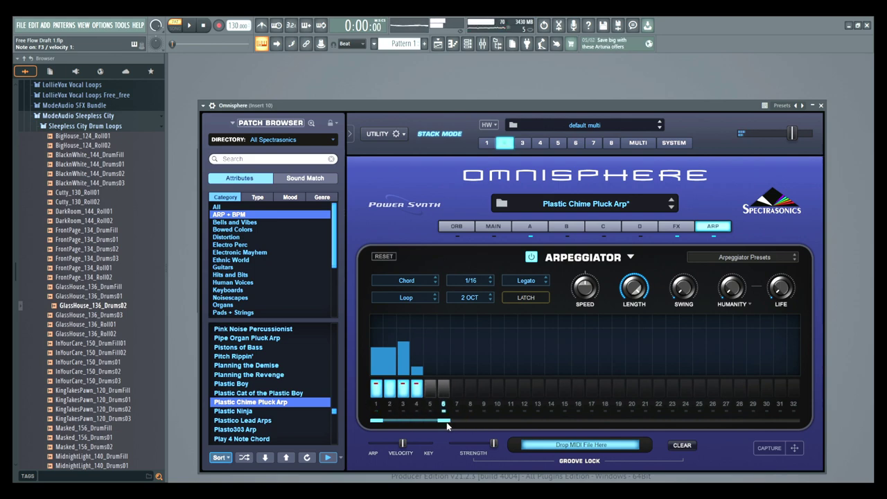
click(489, 282)
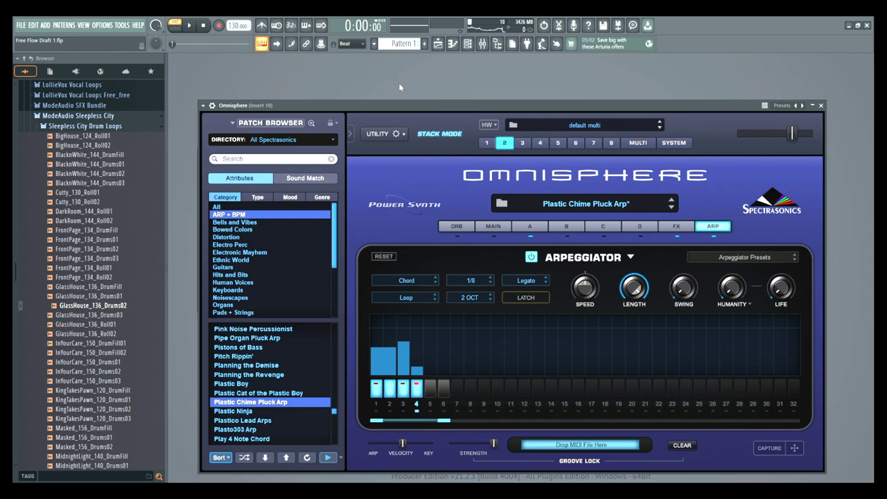
click(820, 104)
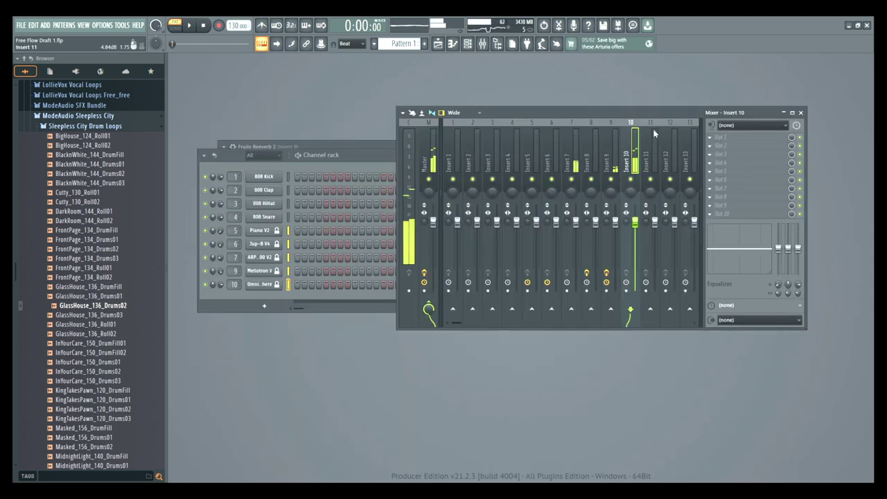
- Delete the 808 Kick, 808 Clap, 808 HiHat and 808 Snare channels from the channel rack
click(280, 217)
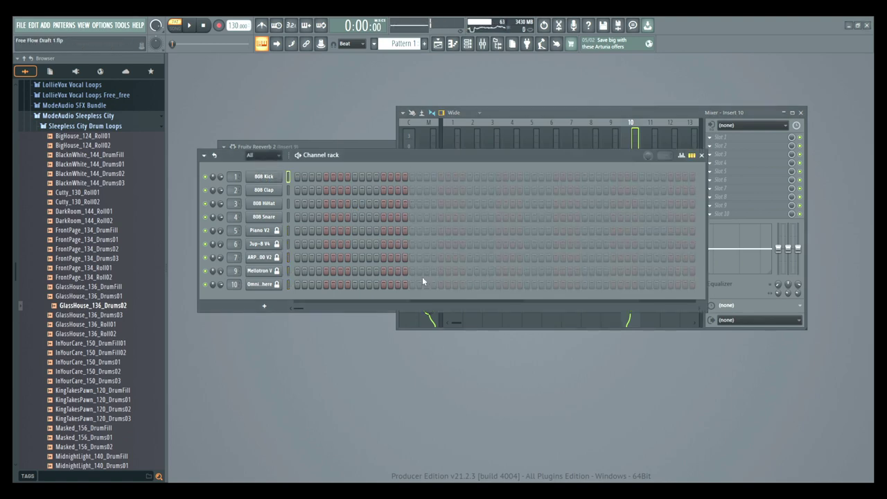
key(alt+Delete)
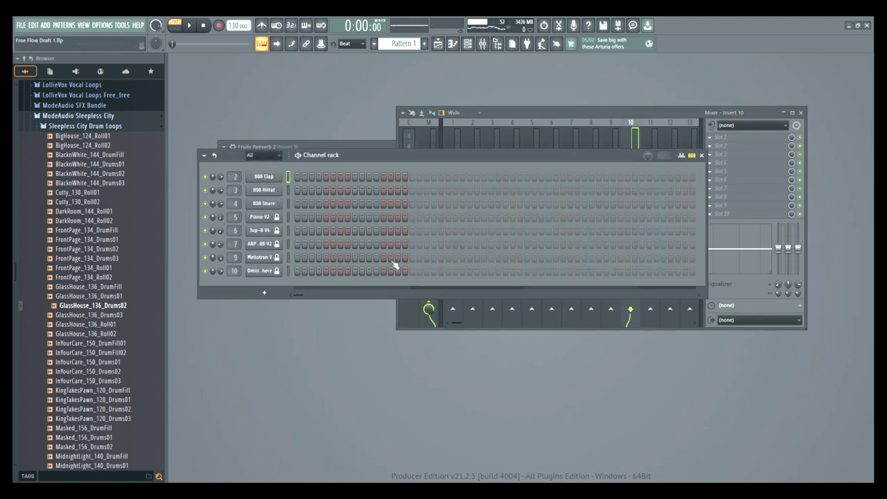
key(alt+Delete)
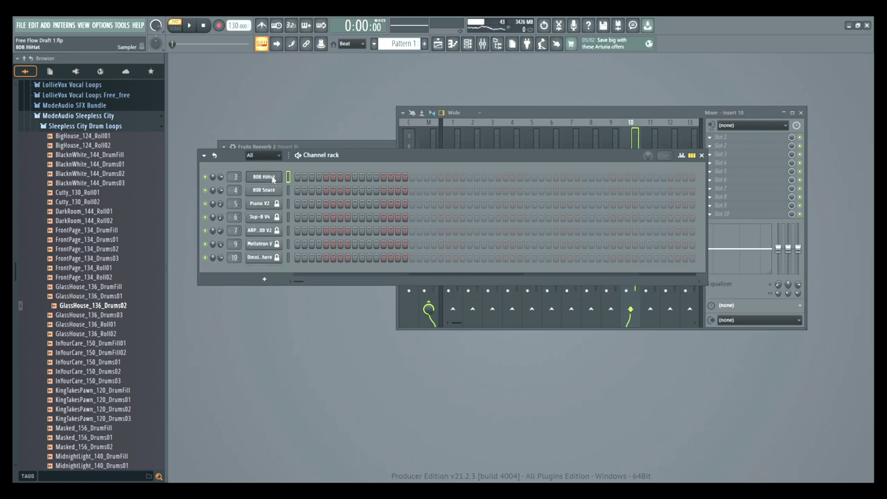
drag(451, 279, 420, 278)
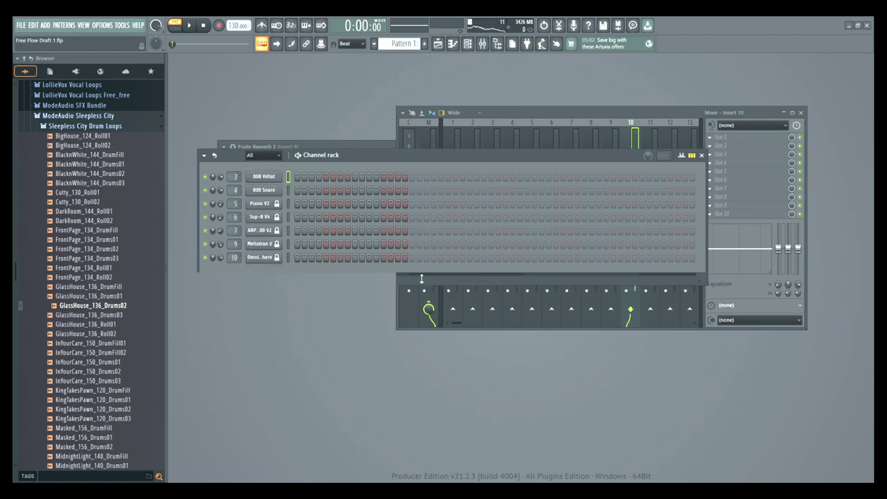
key(alt+Delete)
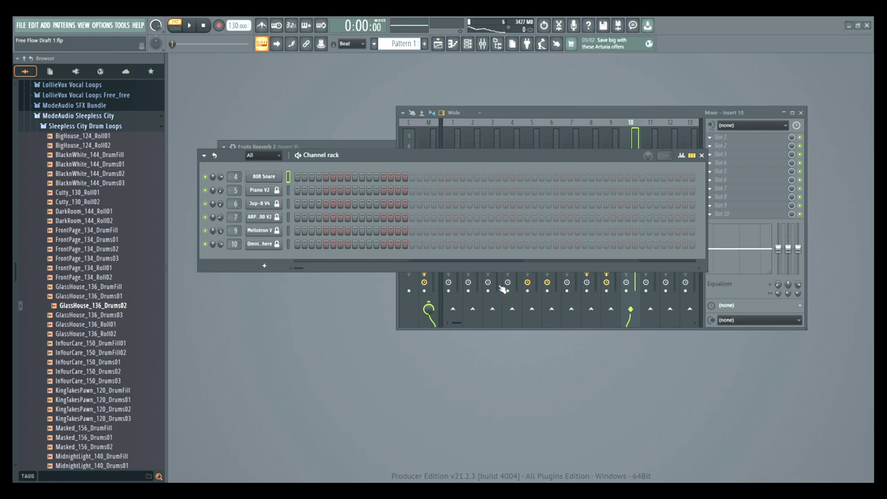
key(alt+Delete)
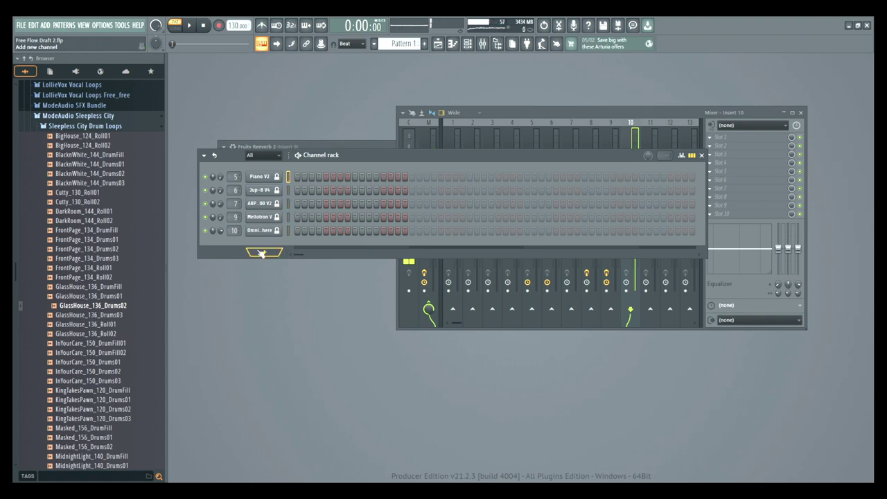
- Link the part 2 level fader in Omnisphere's multi mixer to a hardware controller using Multilink to controllers
click(268, 230)
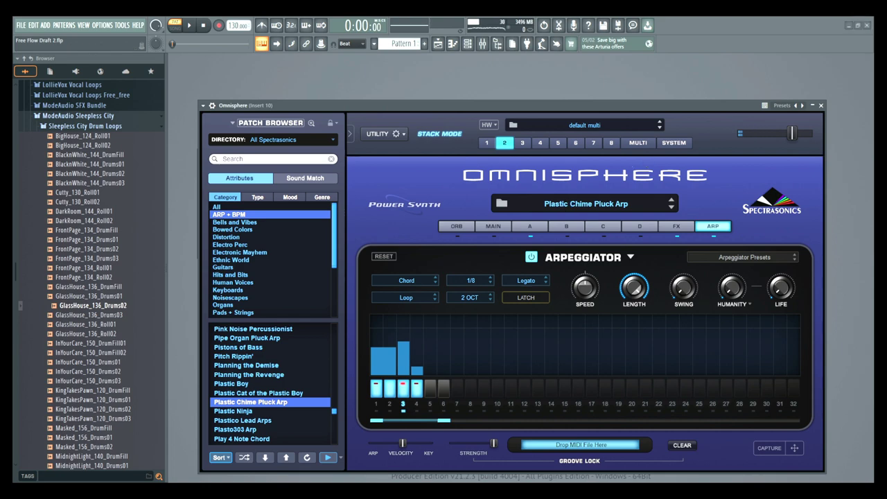
click(637, 144)
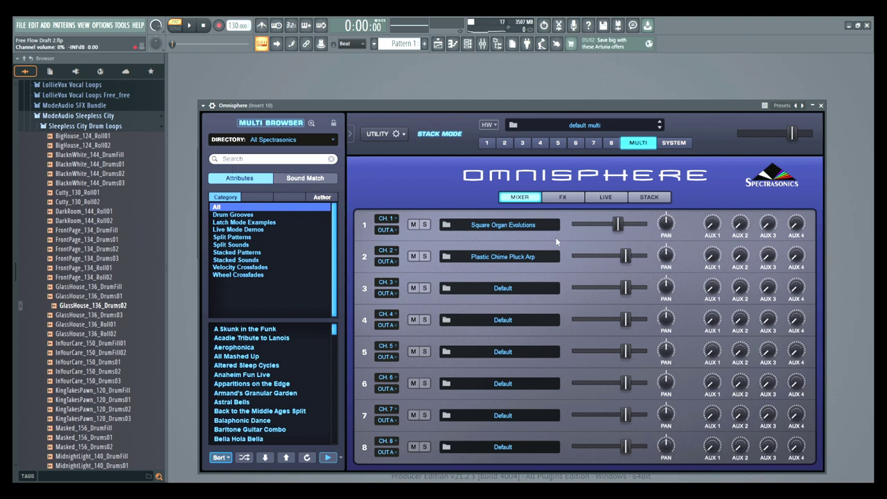
click(321, 44)
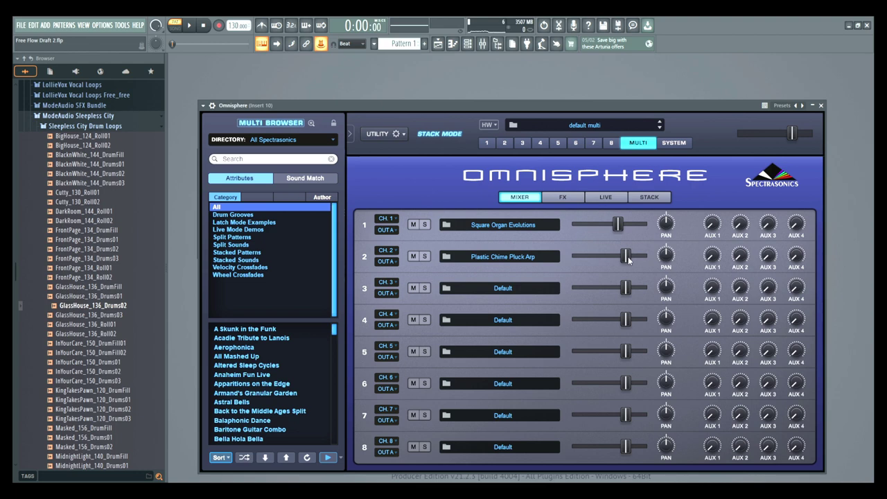
mouse_move(629, 259)
mouse_down()
mouse_move(601, 256)
mouse_move(620, 256)
mouse_up()
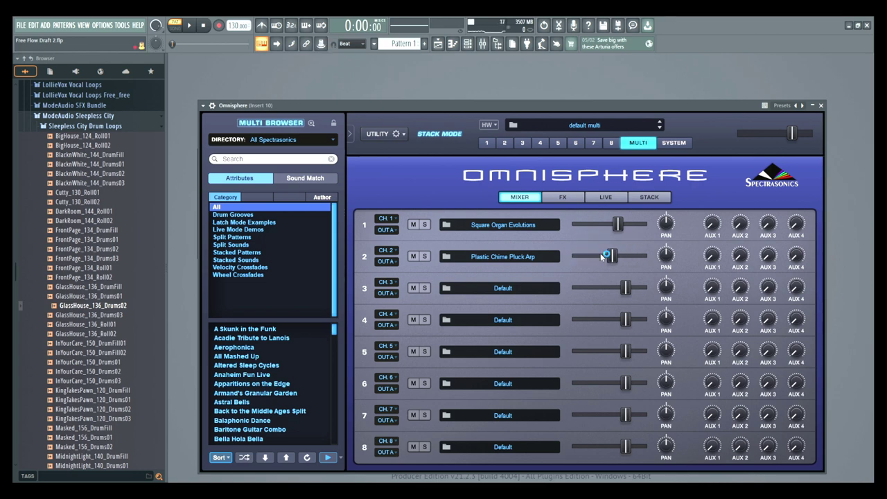
- Set the octave of the part 2 Plastic Chime Pluck Arp patch to +2
click(504, 143)
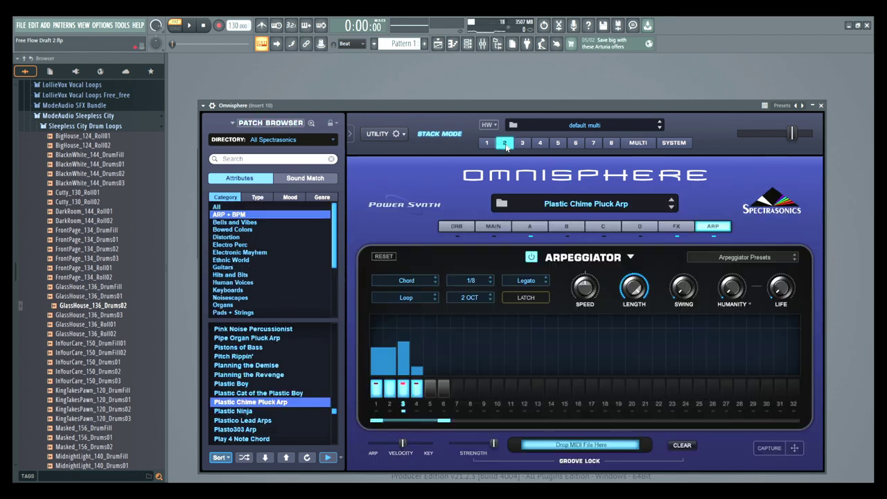
click(489, 227)
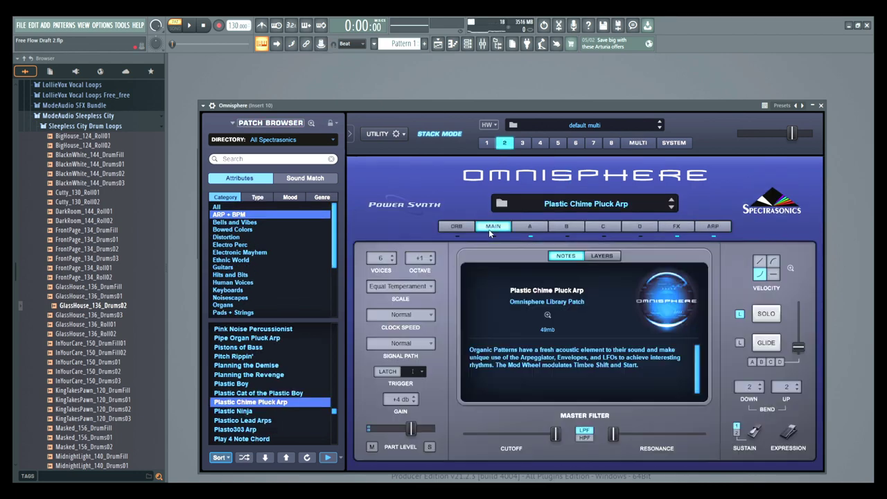
click(434, 258)
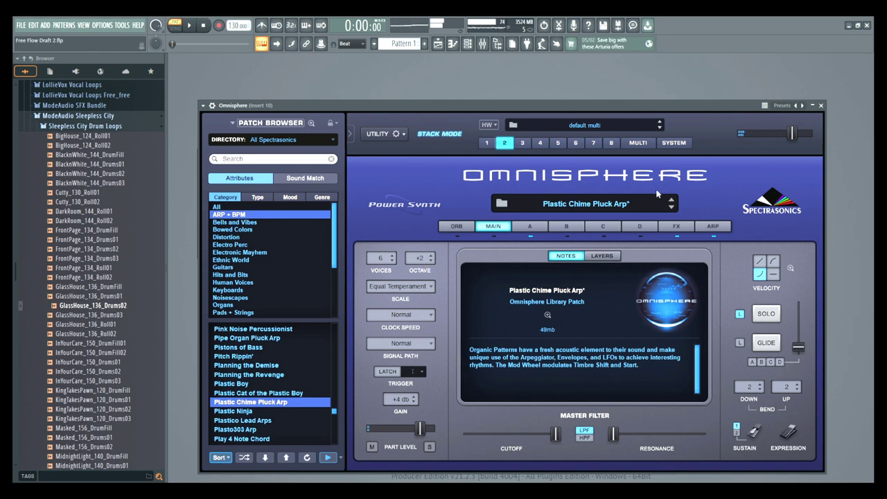
- Review the mixer, Live Mode and mixer FX pages of the Omnisphere multi
click(637, 143)
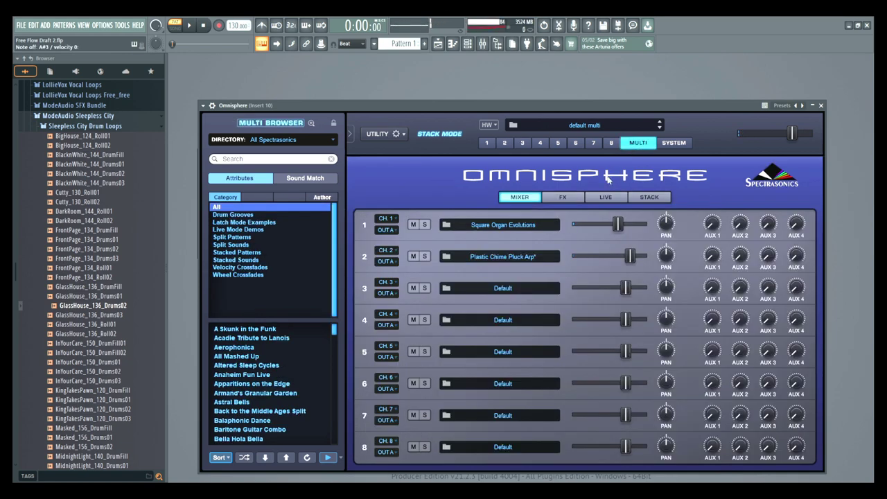
click(604, 198)
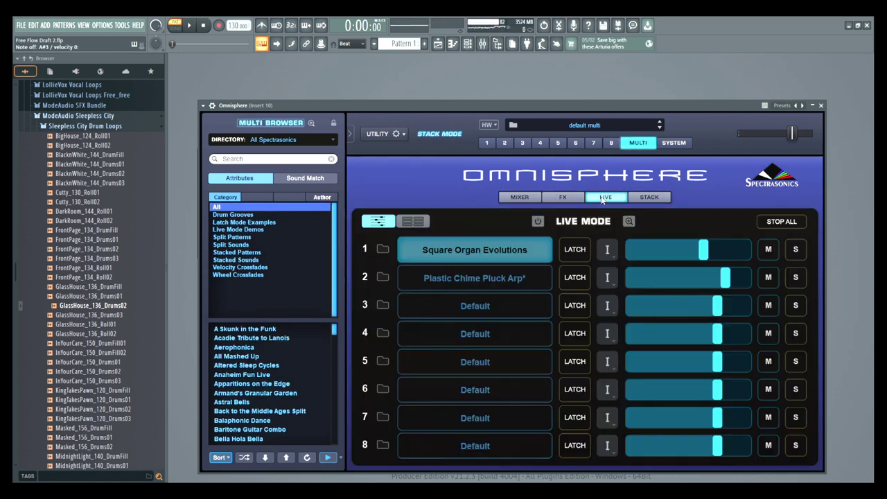
click(519, 199)
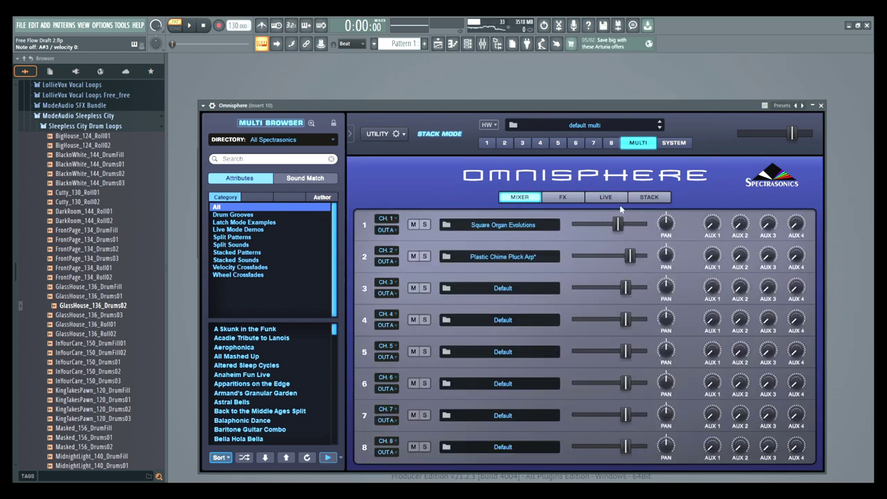
click(570, 201)
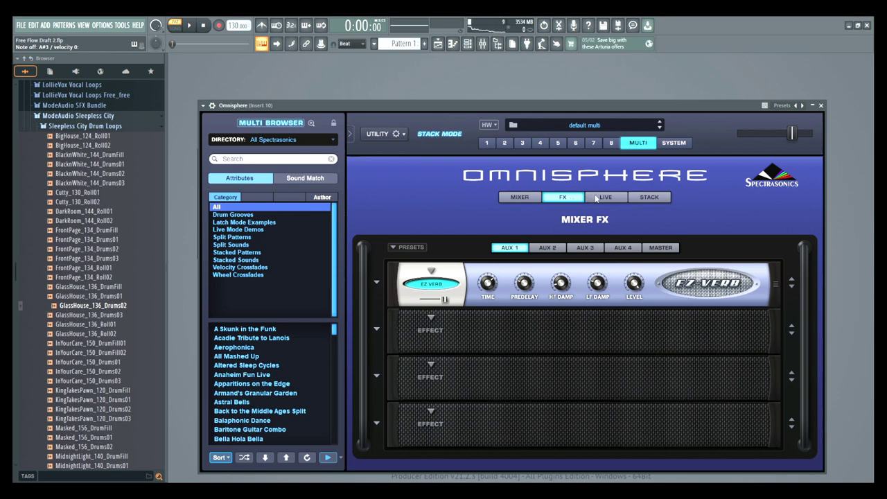
- Load the Pluck Up The Dance Seq patch into Omnisphere part 2 and close the plugin window
click(505, 143)
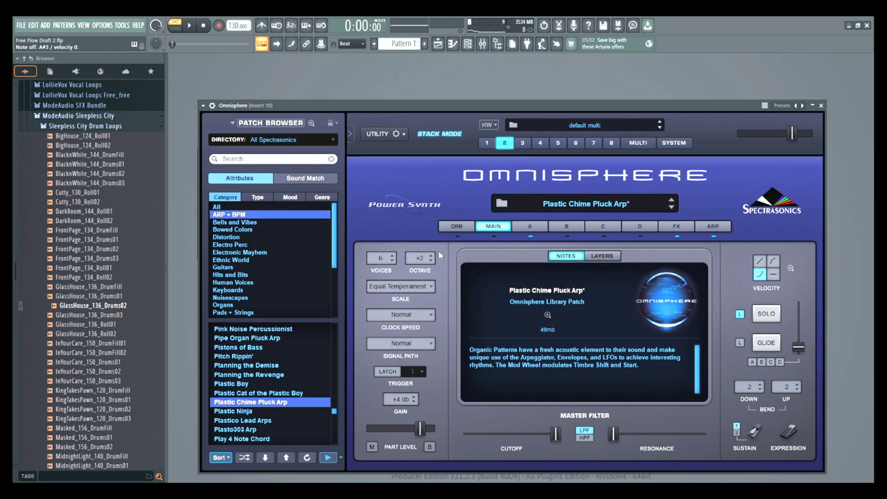
scroll(291, 416, down, 2)
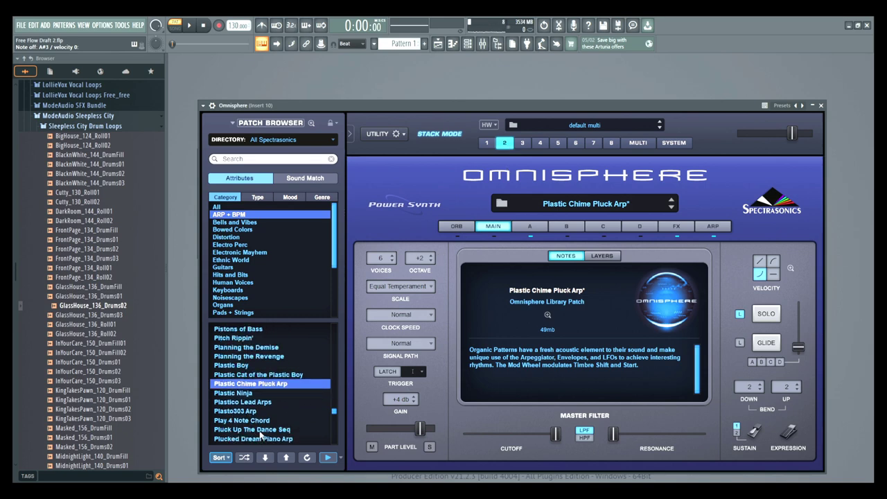
click(261, 430)
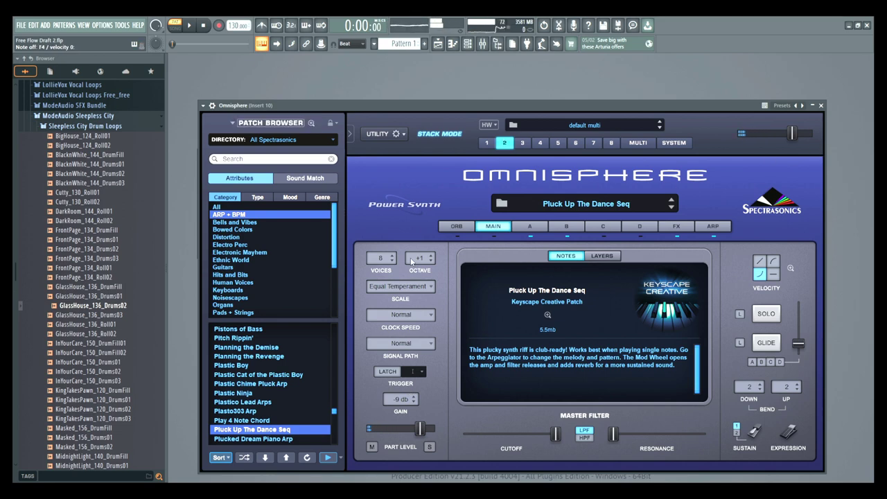
click(820, 105)
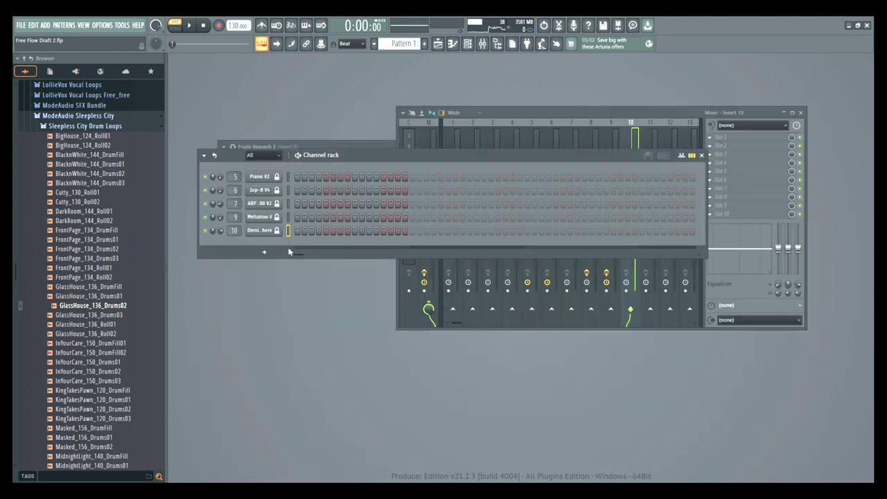
- Reopen Omnisphere, load the Positive Reactions Arp patch into part 2 and set its octave to -2
click(267, 233)
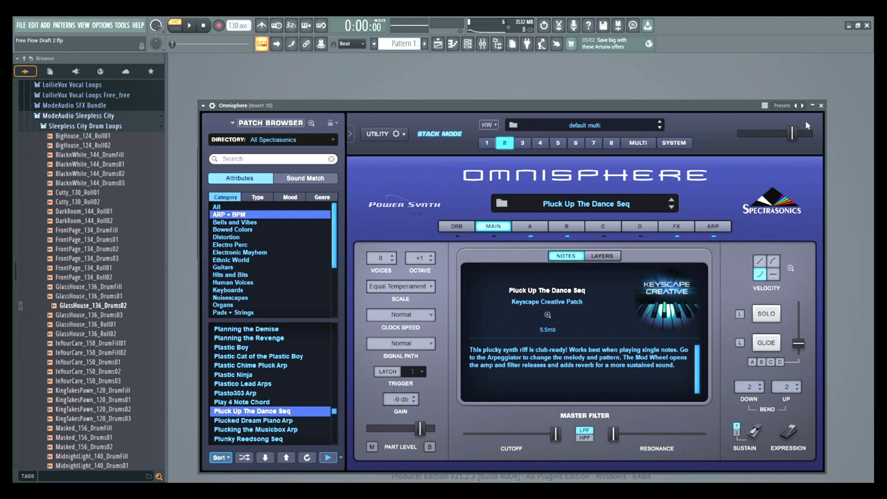
scroll(276, 421, down, 2)
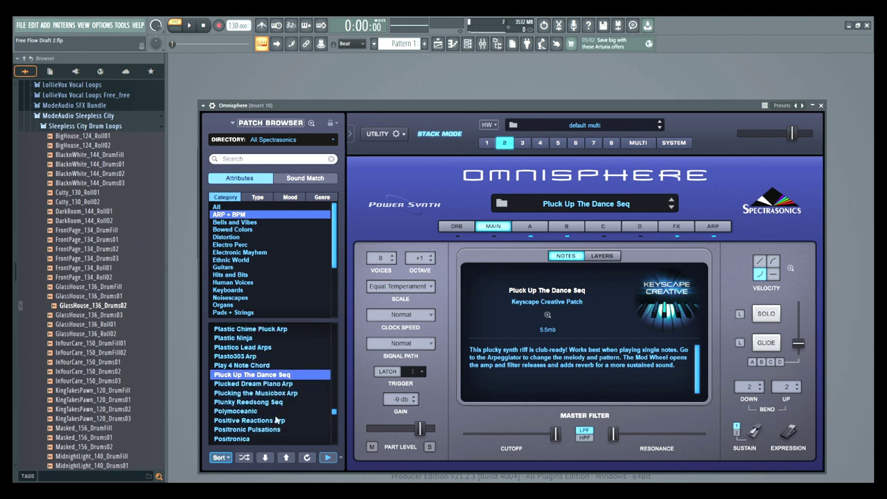
click(272, 421)
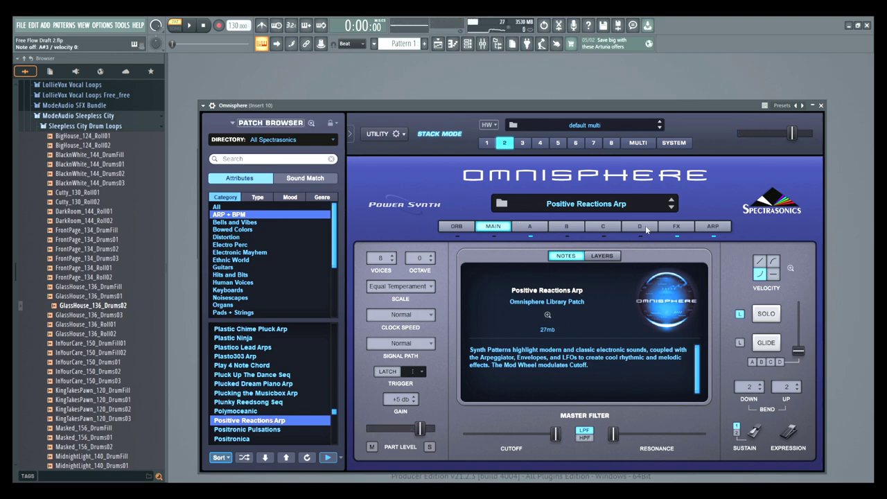
click(430, 260)
click(431, 261)
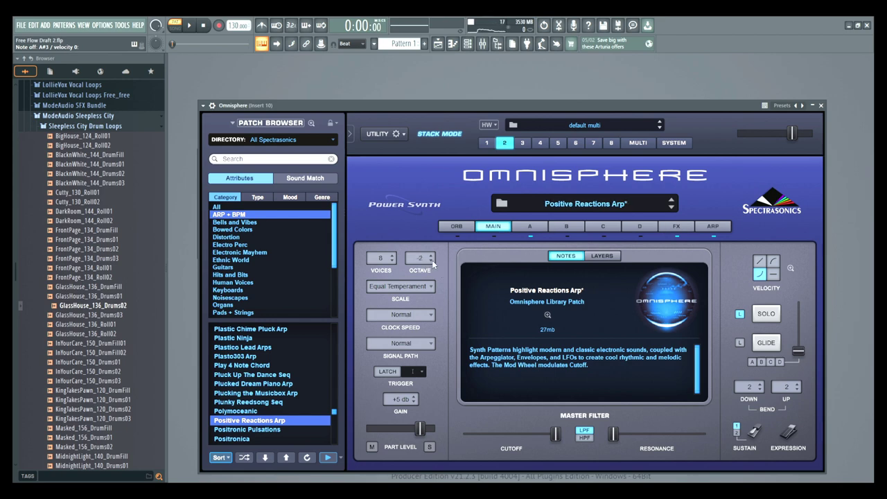
- Extend the Positive Reactions Arp arpeggiator pattern to 8 steps and set the project tempo to 106 BPM
click(712, 227)
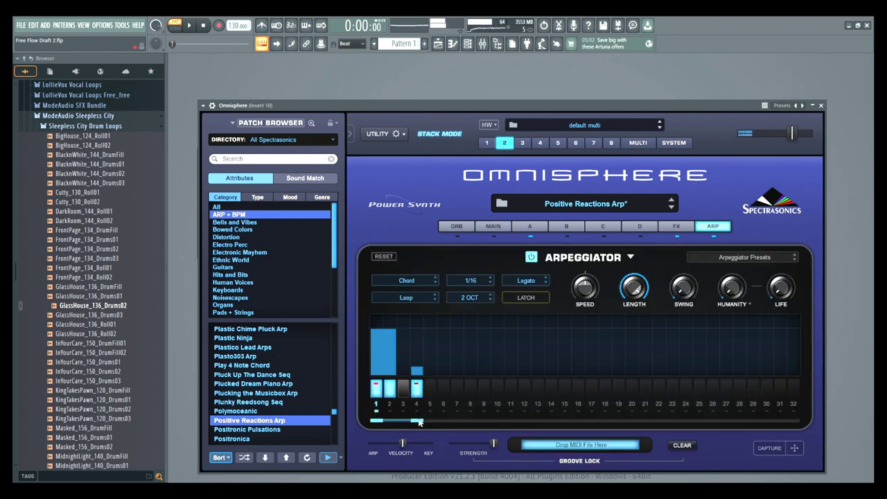
drag(420, 421, 466, 420)
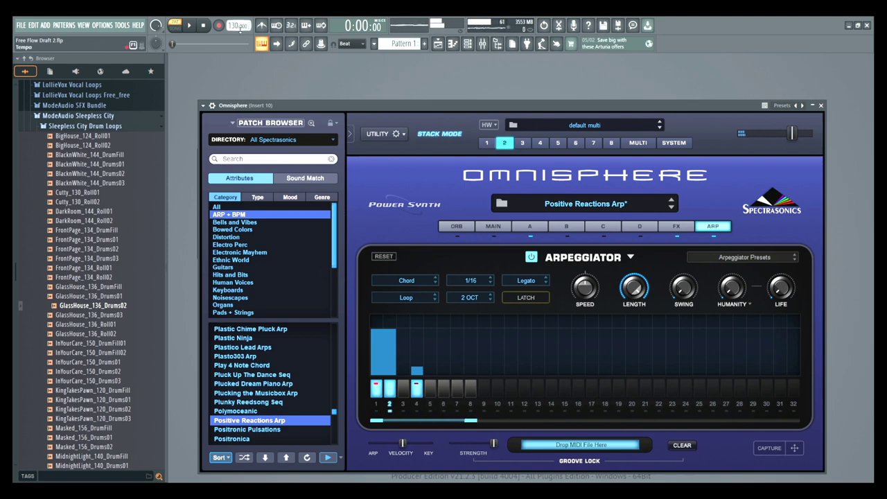
scroll(238, 26, down, 10)
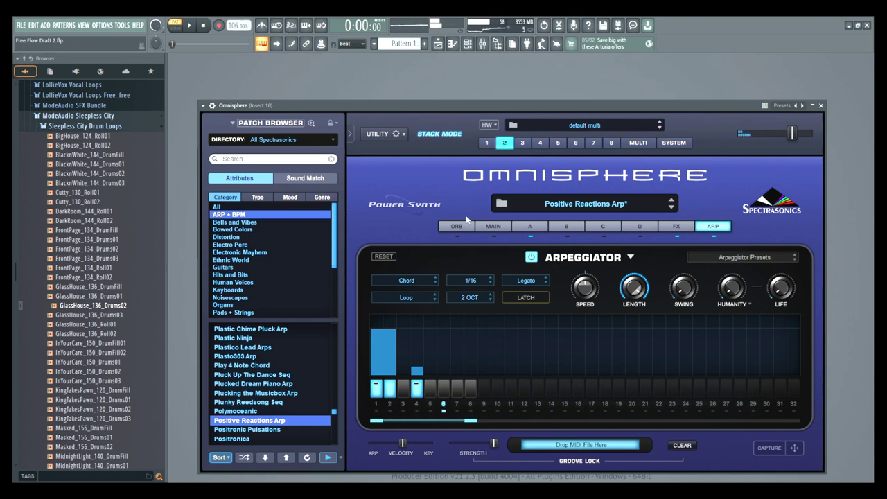
- Load the Power Juno Rhythm patch into part 2, setting its arpeggiator range to 1 OCT and its pattern length to 8 steps
scroll(305, 405, down, 3)
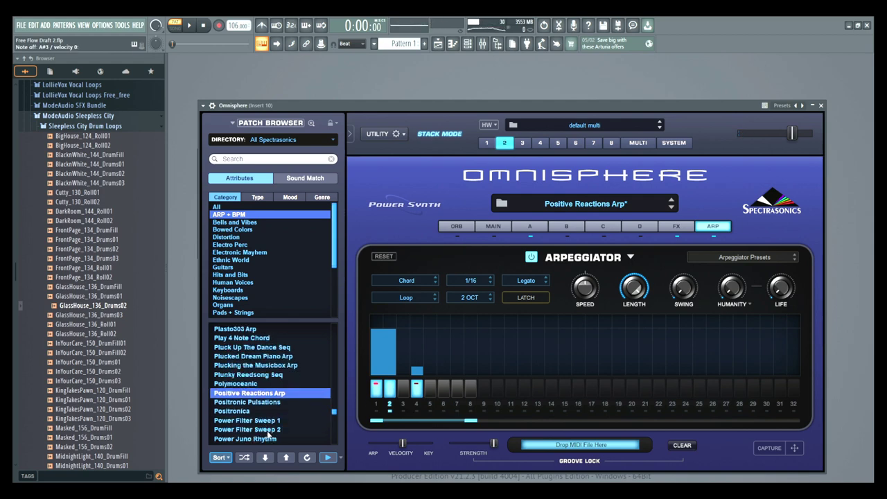
click(269, 439)
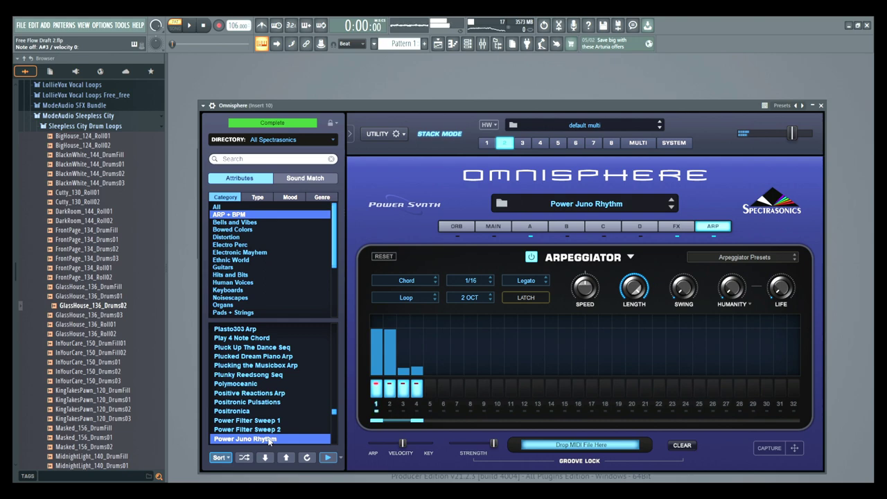
click(490, 300)
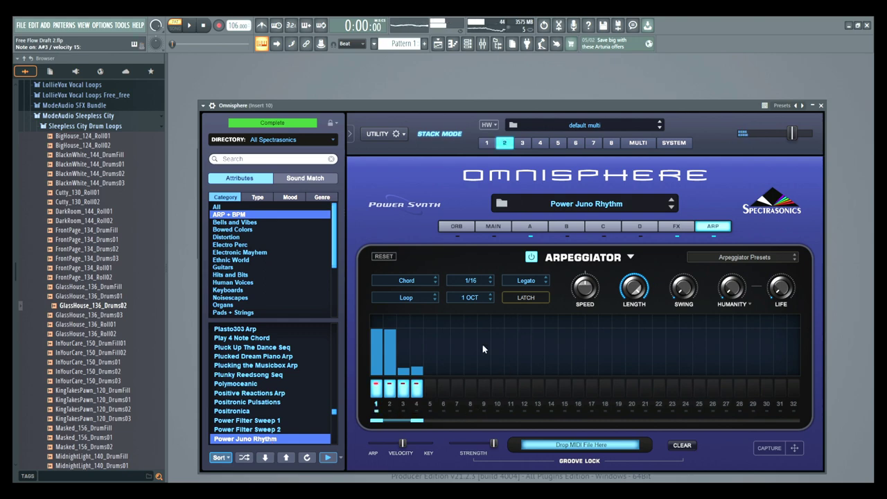
drag(421, 423, 469, 424)
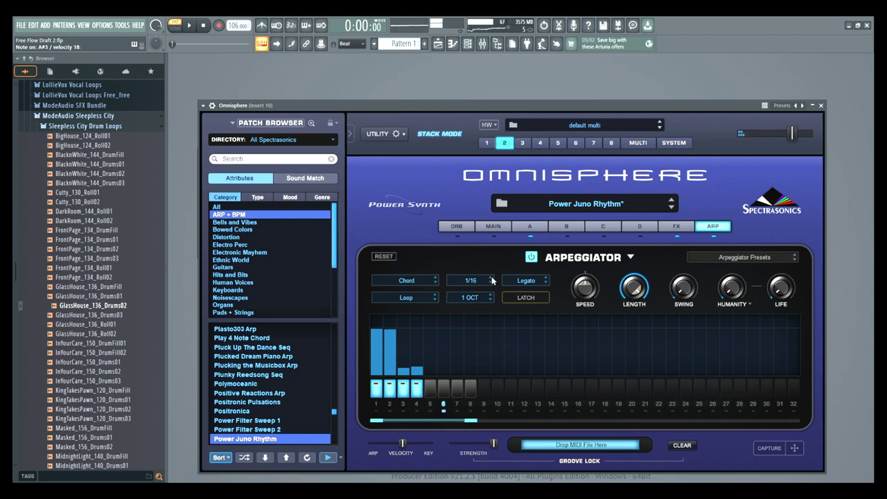
- Open the patch's layer A page and move the Omnisphere window down to uncover the mixer and channel rack
click(528, 228)
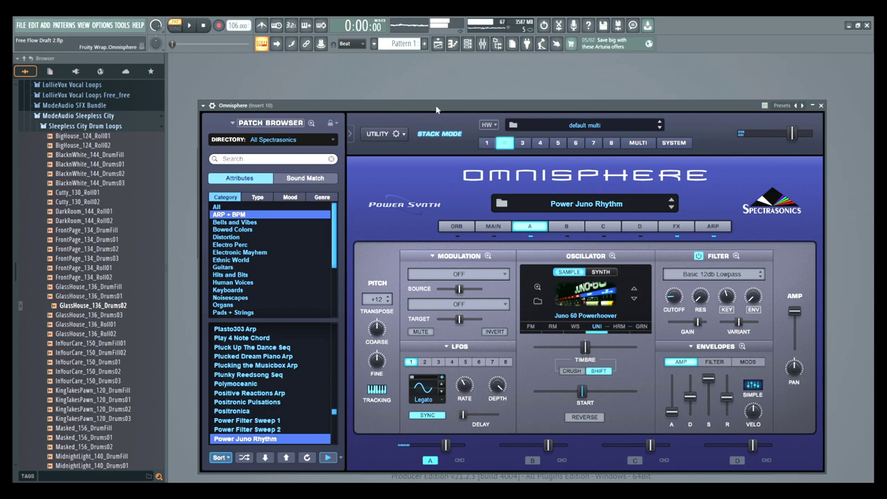
drag(434, 108, 402, 220)
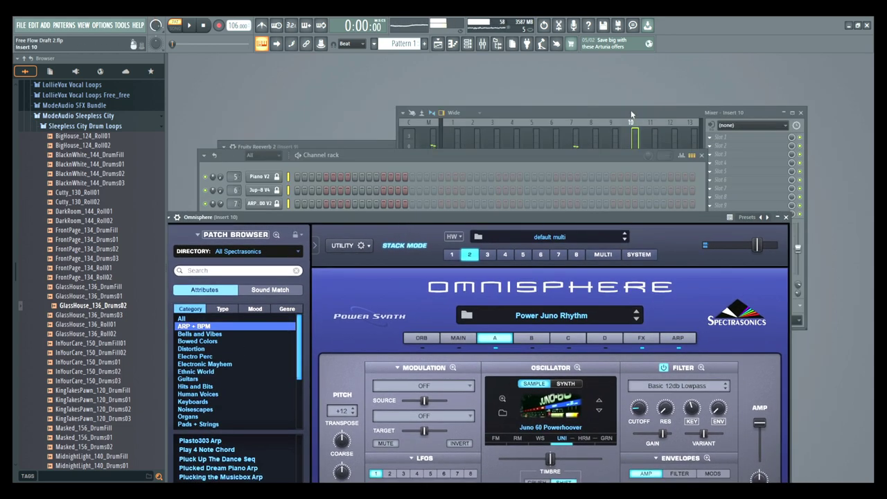
click(610, 125)
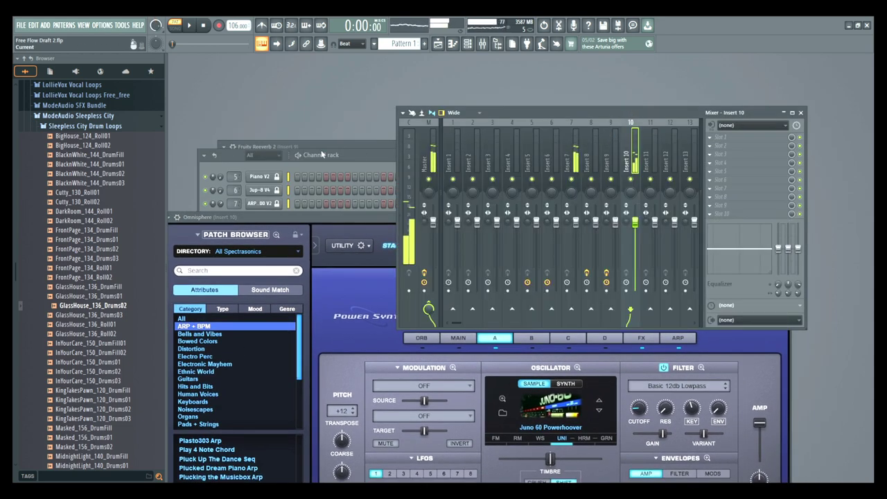
click(354, 155)
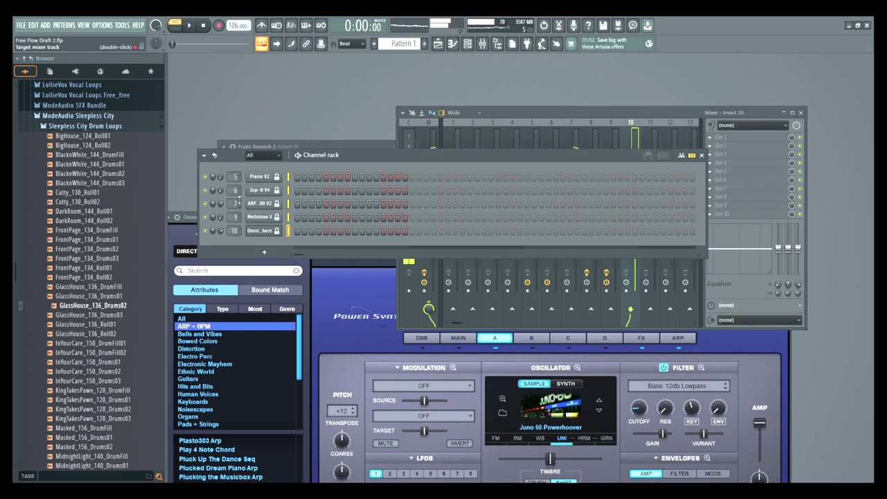
- Remove Fruity Reeverb 2 from mixer inserts 9 and 8
click(633, 121)
click(611, 139)
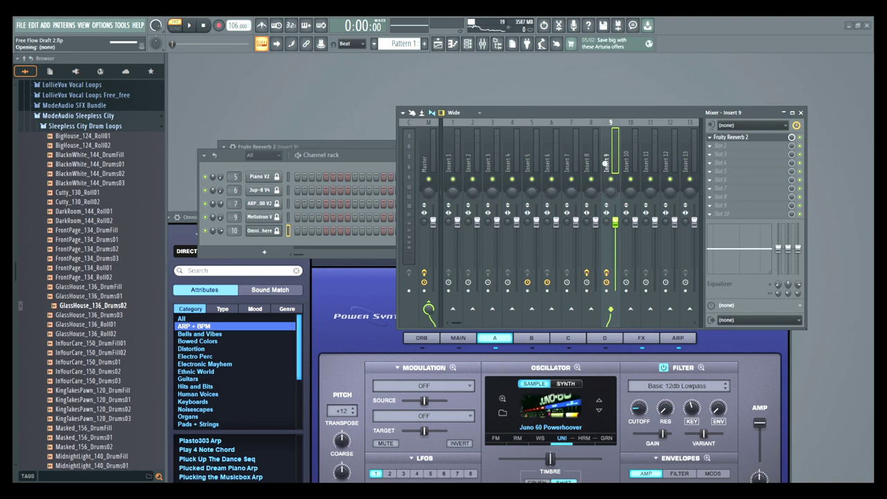
key(ctrl+z)
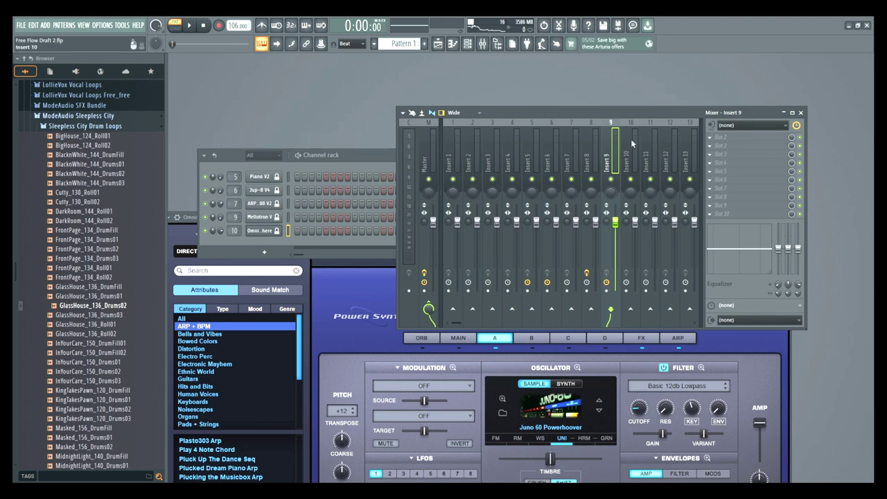
click(594, 147)
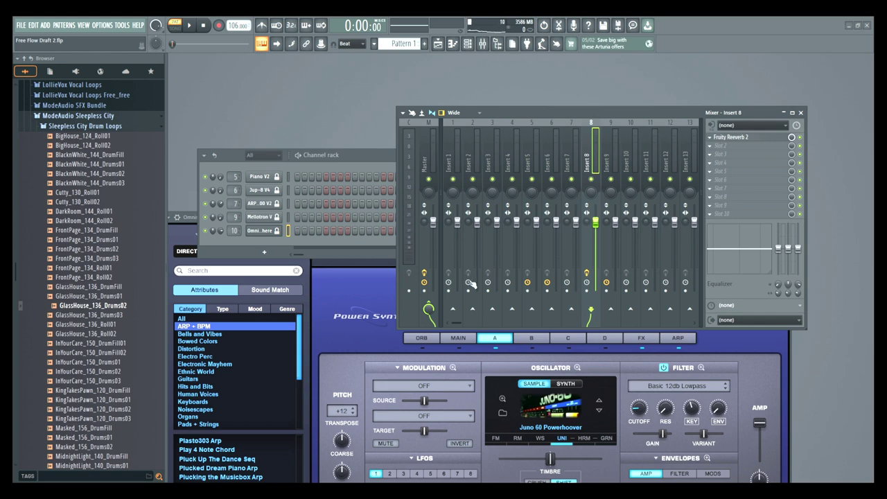
- Check the effects on mixer inserts 7 to 1 and add Fruity Reeverb 2 to the Master track's first slot
click(570, 160)
click(553, 168)
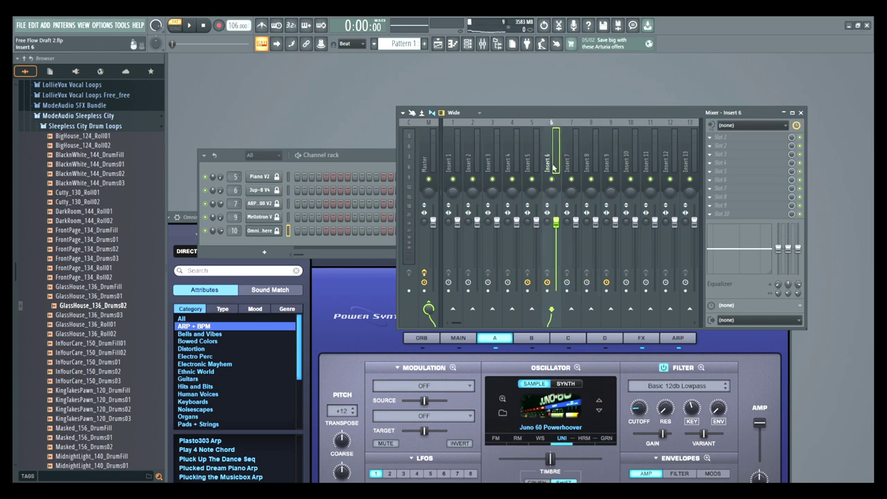
click(533, 169)
click(513, 168)
click(495, 169)
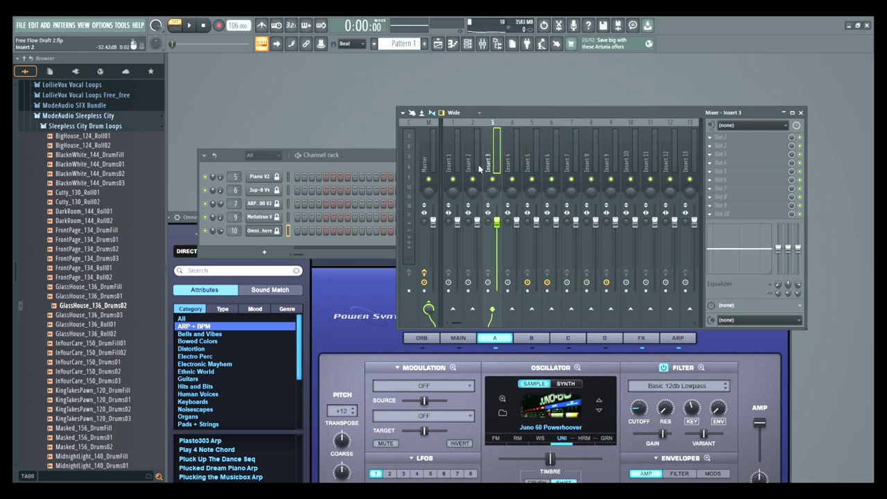
click(474, 167)
click(451, 165)
click(429, 164)
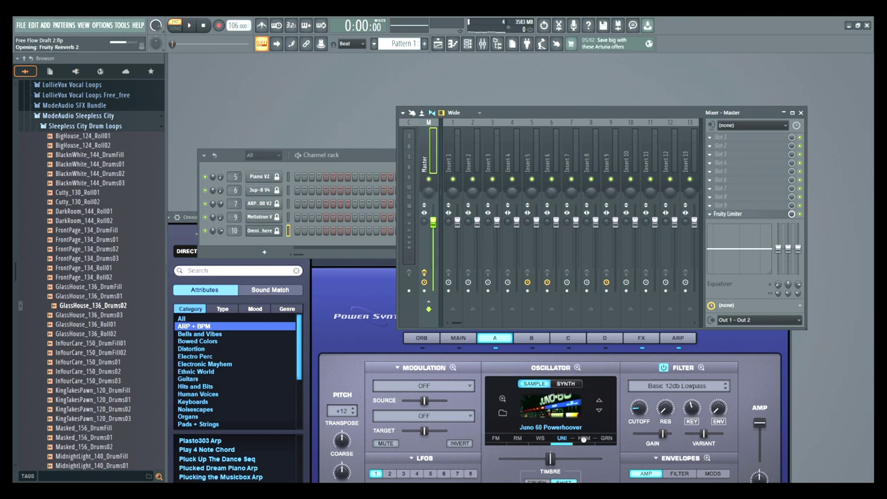
click(709, 136)
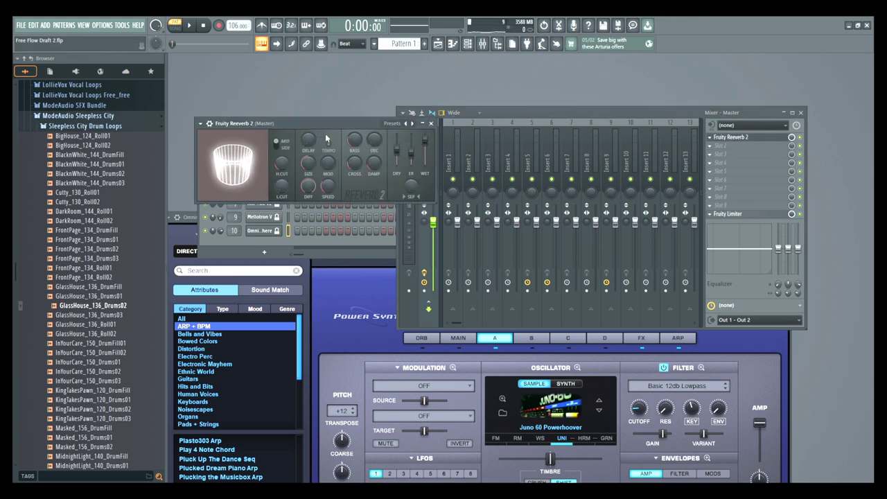
- Raise the dry level and lower the wet level of the Master reverb, and move its window and the mixer apart
drag(232, 166, 243, 172)
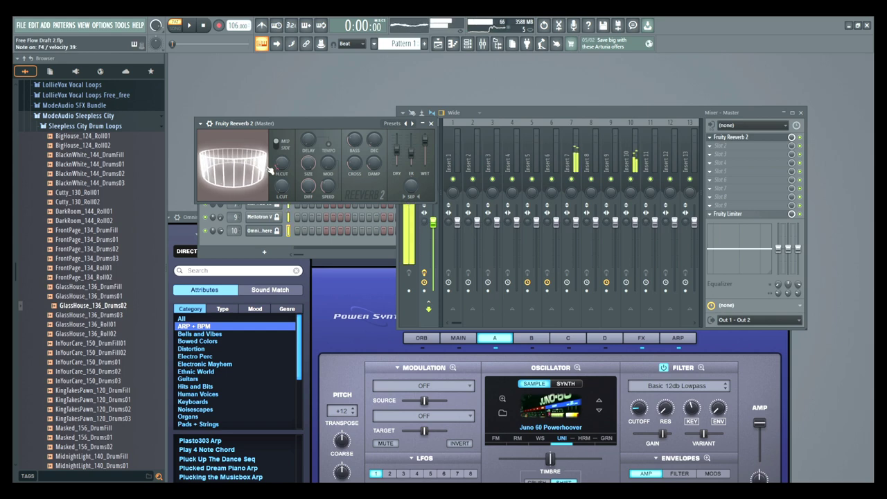
drag(242, 172, 234, 166)
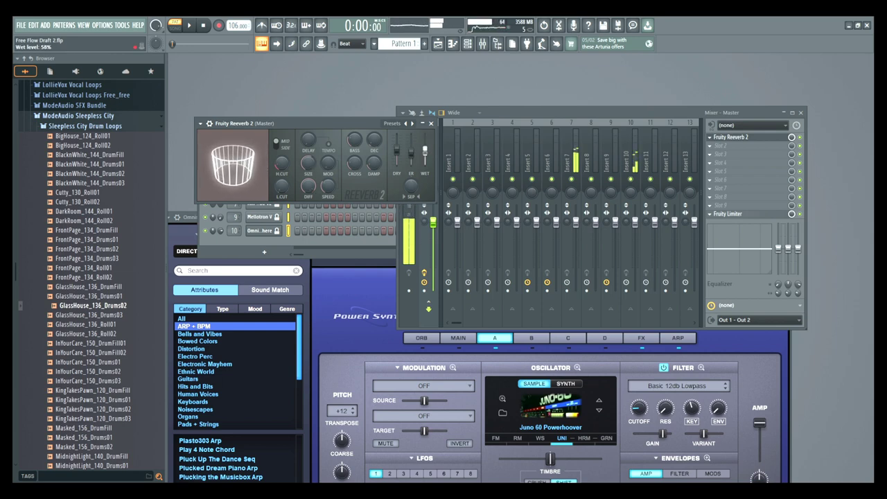
drag(396, 149, 424, 155)
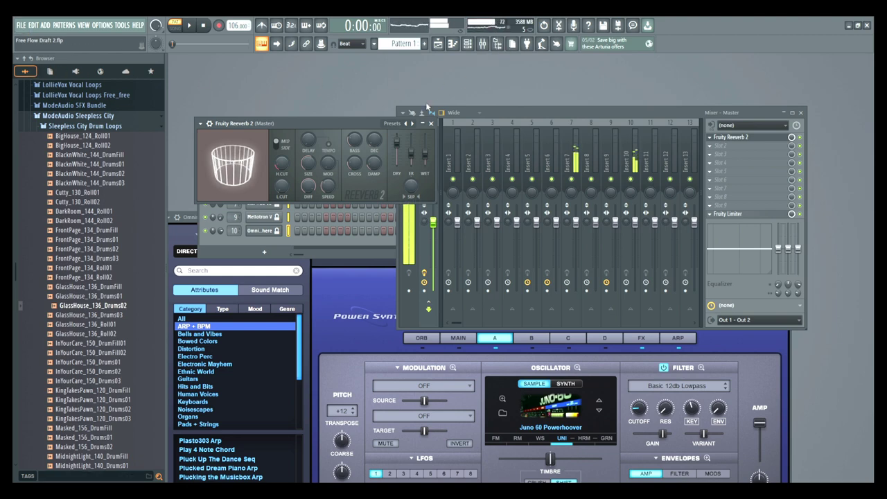
drag(345, 123, 336, 82)
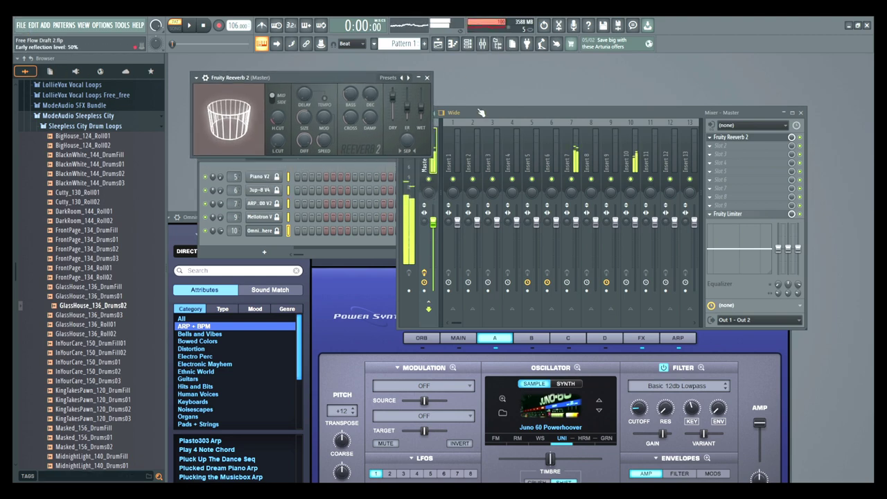
drag(503, 110, 519, 155)
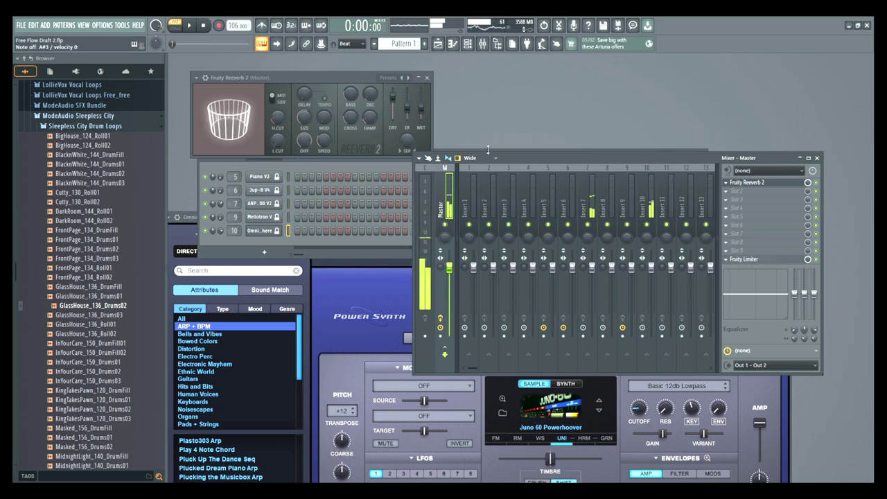
- Open the Jup-8 V4 instrument and move its window below the channel rack
click(256, 239)
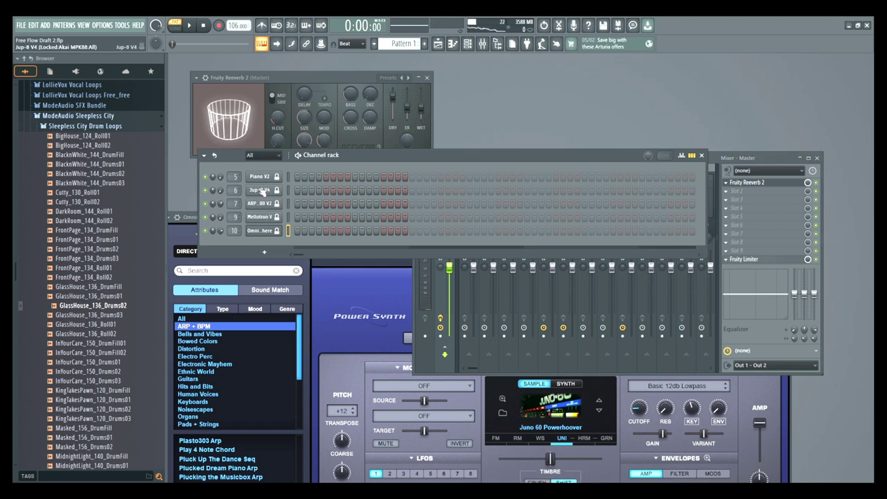
click(259, 190)
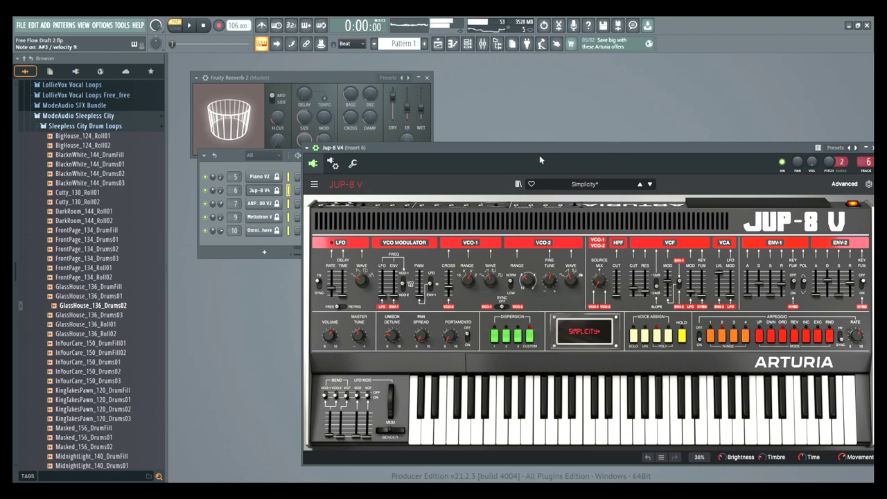
drag(539, 155, 445, 210)
click(494, 157)
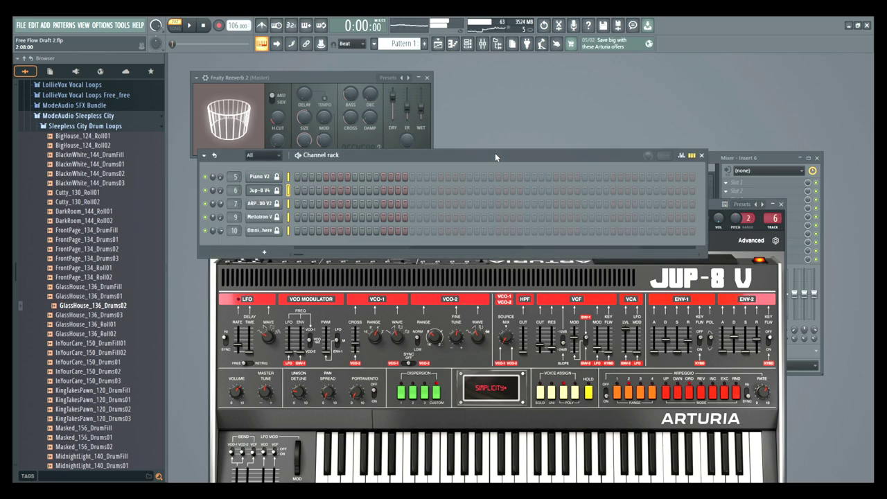
- Put Fruity delay 2 on mixer insert 6 in place of Fruity Delay 3 and move its window above the mixer
click(748, 161)
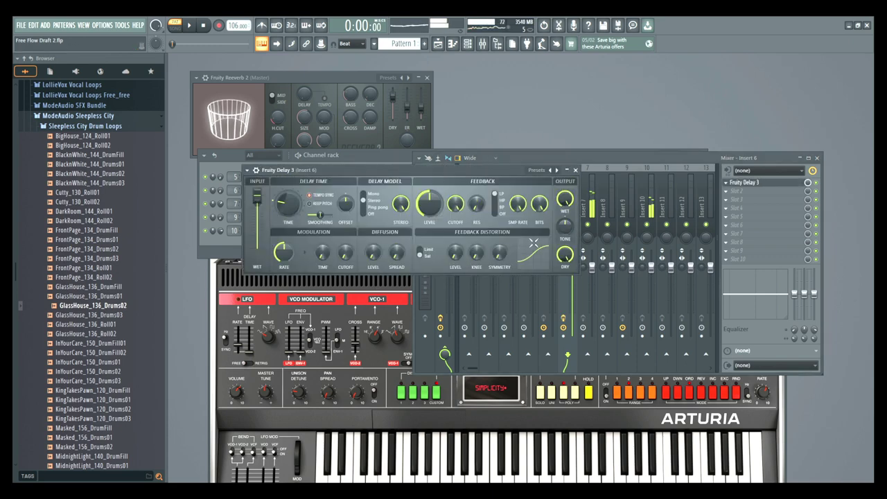
click(576, 170)
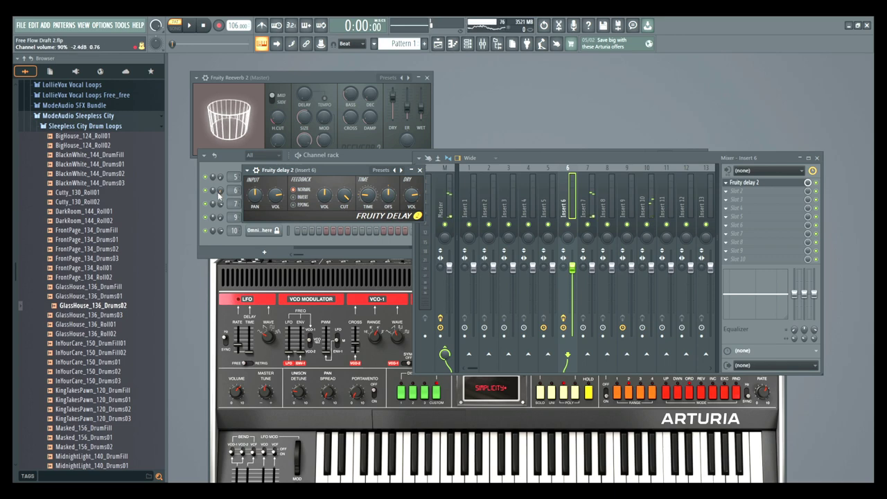
drag(286, 175, 478, 111)
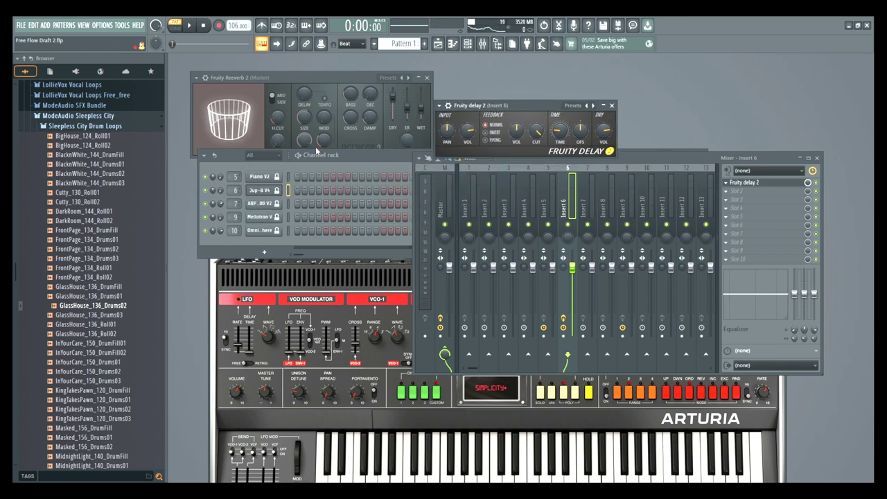
- Move the Jup-8 V4 window clear of the channel rack and link that channel's volume to a hardware controller
click(273, 281)
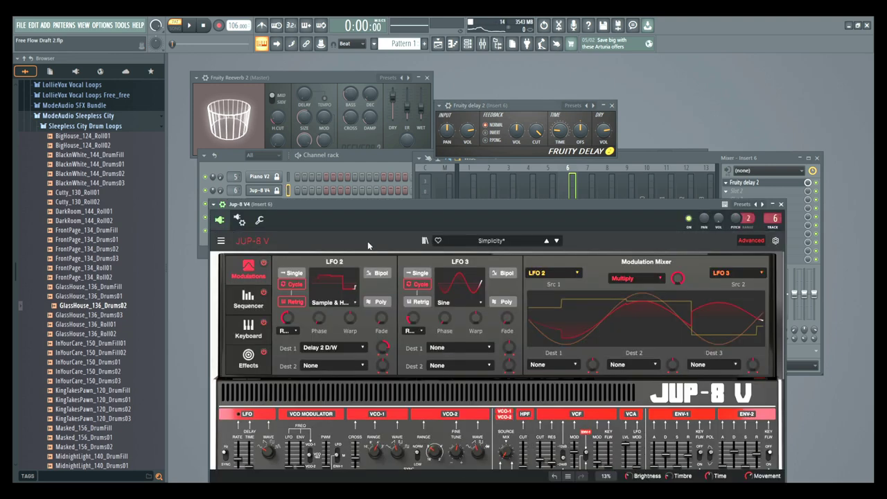
drag(399, 213, 434, 256)
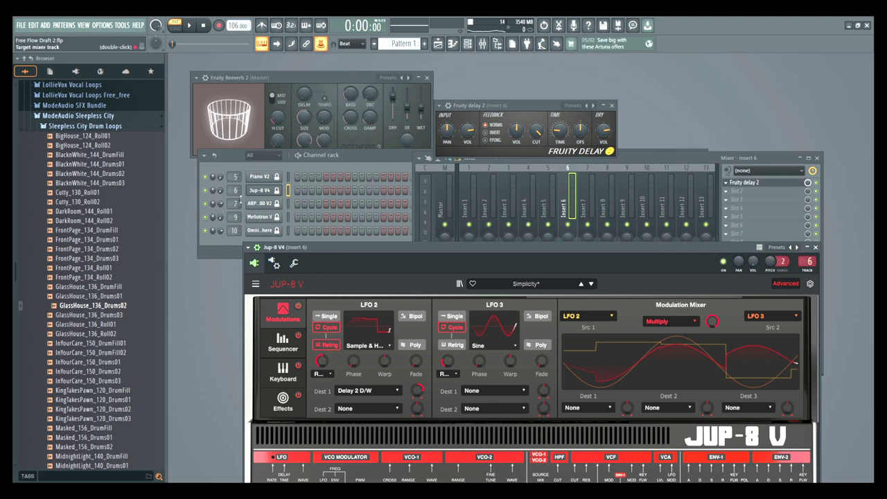
click(218, 194)
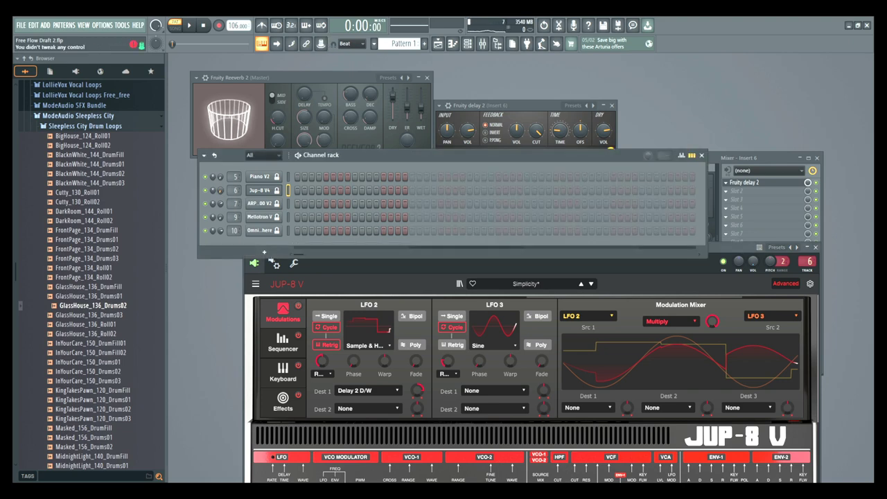
click(320, 44)
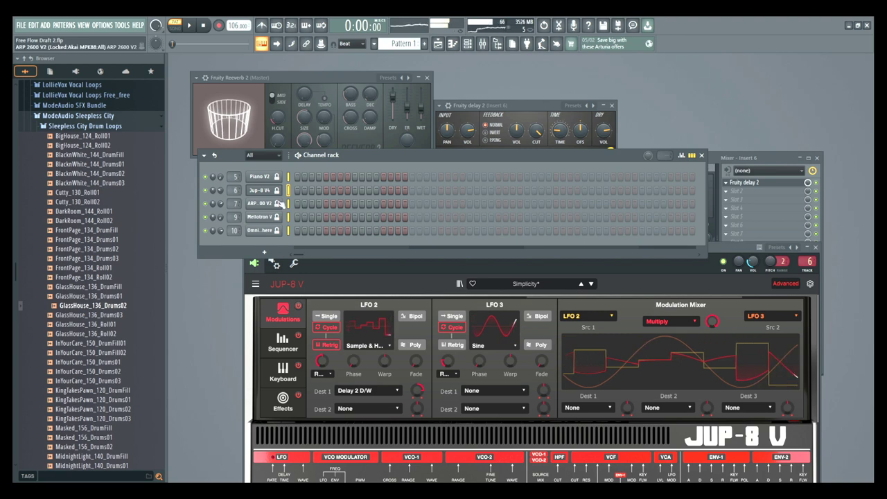
- Hide the Jup-8 V4 window and reopen Omnisphere from the channel rack
click(808, 247)
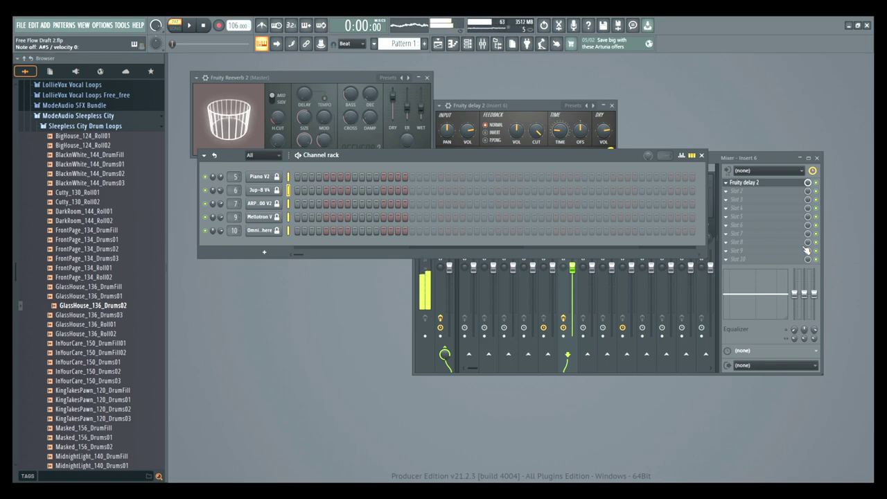
click(265, 231)
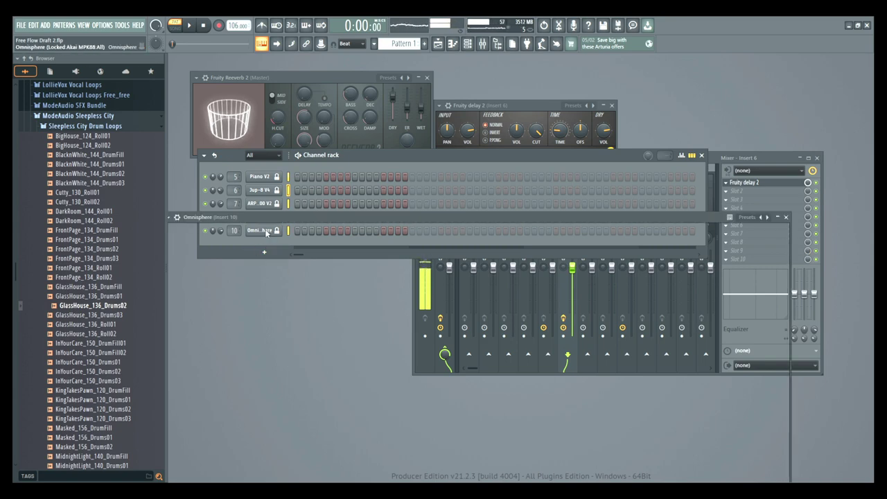
- In Omnisphere's multi stack view, shorten the Power Juno Rhythm note zone to end at about C4, keeping the whole window in view
drag(426, 216, 465, 140)
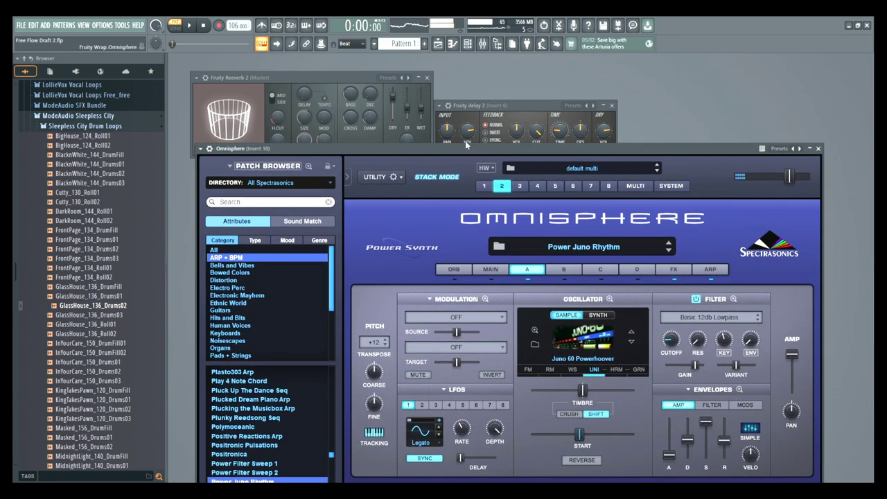
click(627, 186)
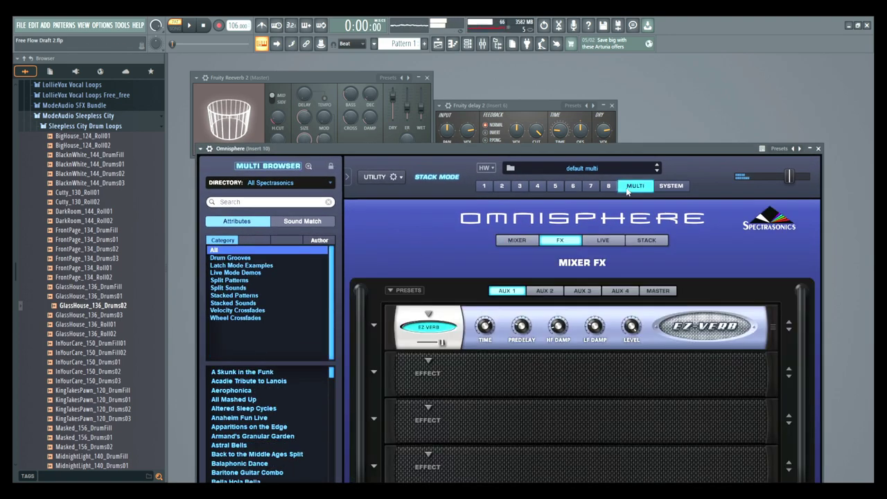
click(648, 240)
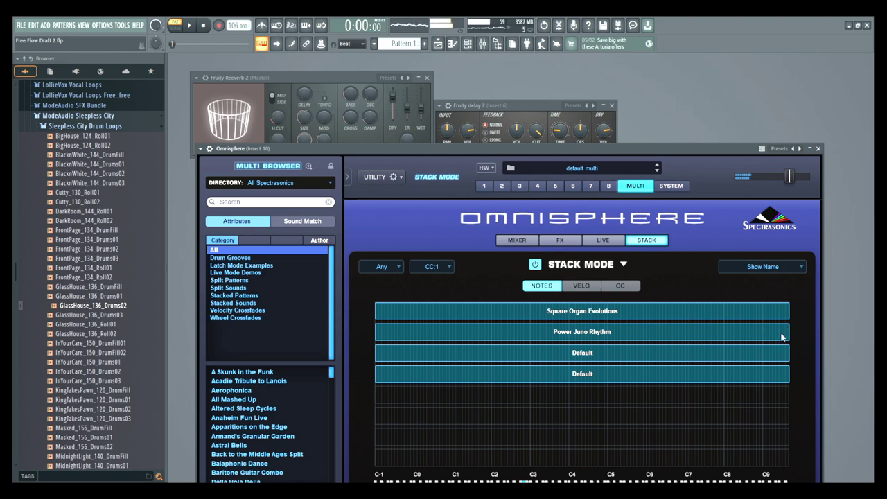
drag(749, 337, 563, 344)
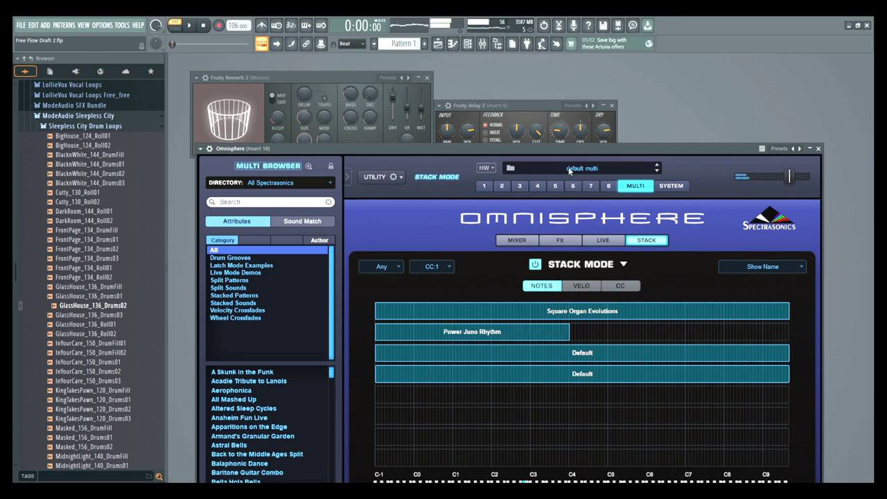
drag(569, 150, 550, 79)
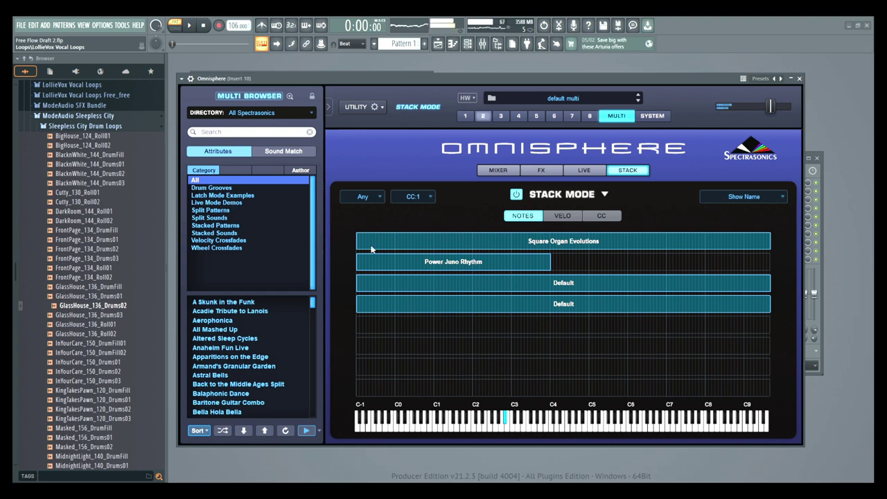
- Save the project as Free Flow Draft 3.flp and close the Omnisphere window
key(ctrl+s)
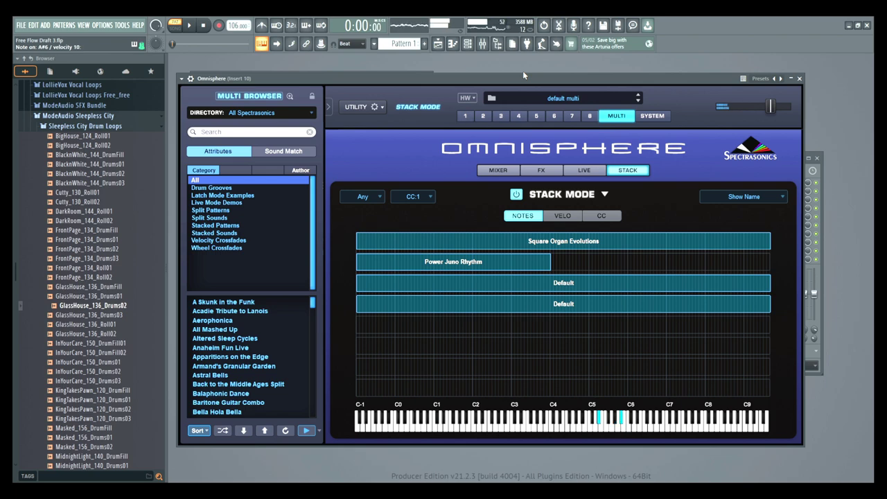
click(799, 79)
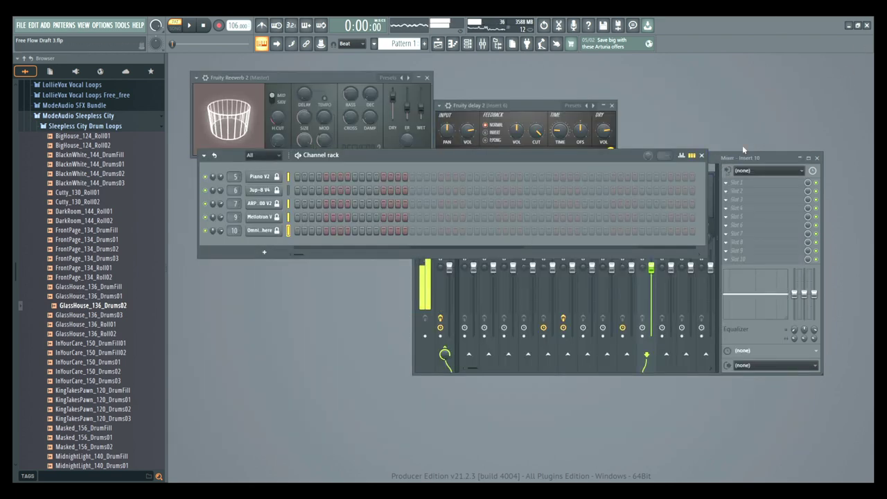
- Put Fruity delay 2 in the first effect slot of mixer insert 10 in place of Fruity Delay 3
click(732, 158)
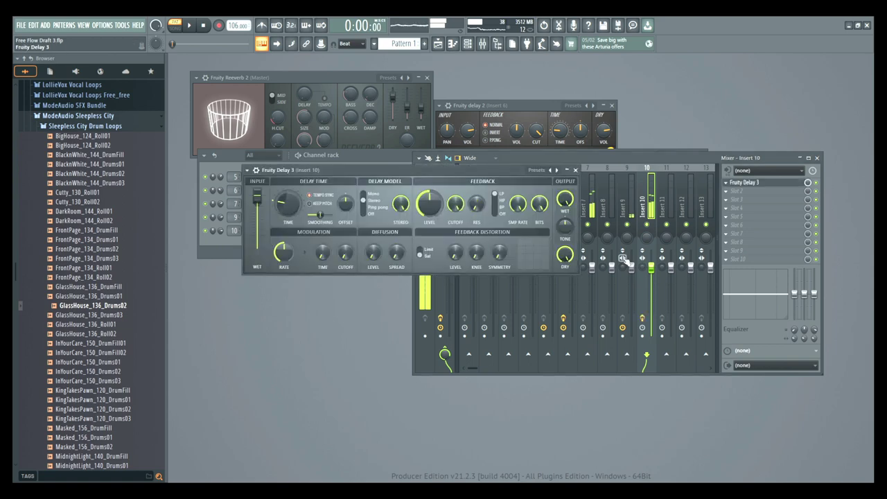
click(579, 168)
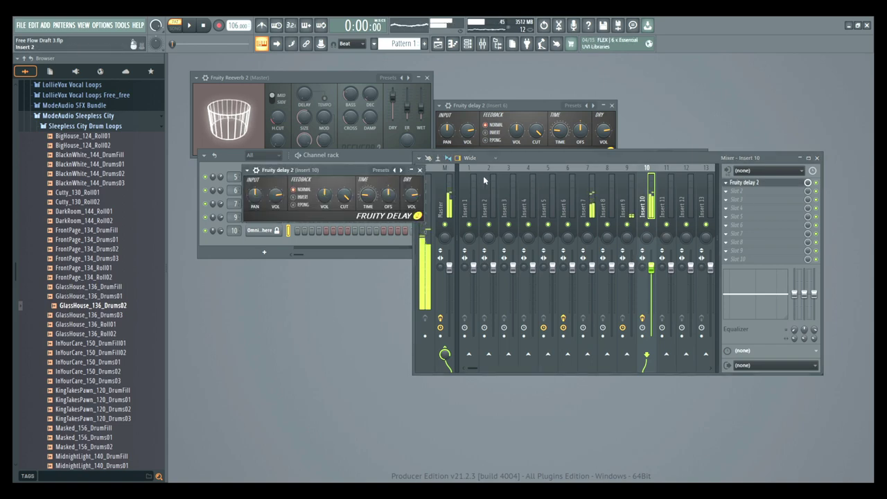
- Set the dry level of the master's Fruity Reeverb 2 to 96% and close its window
drag(392, 100, 393, 97)
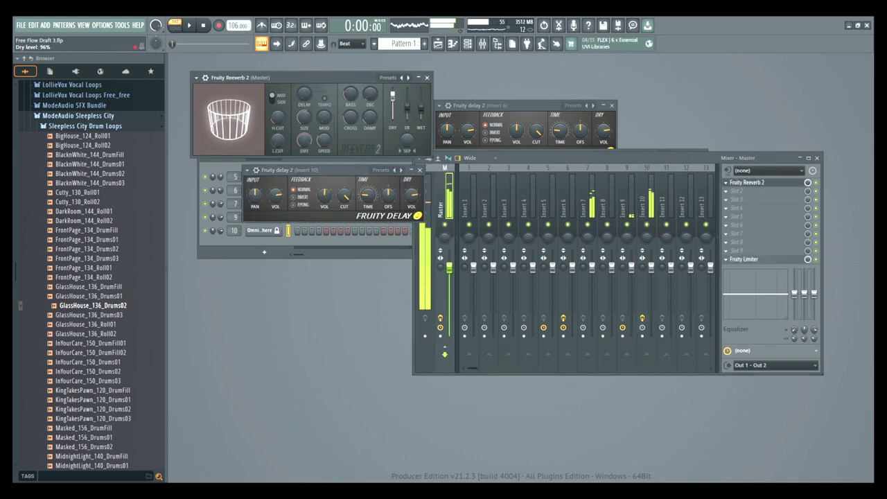
click(427, 77)
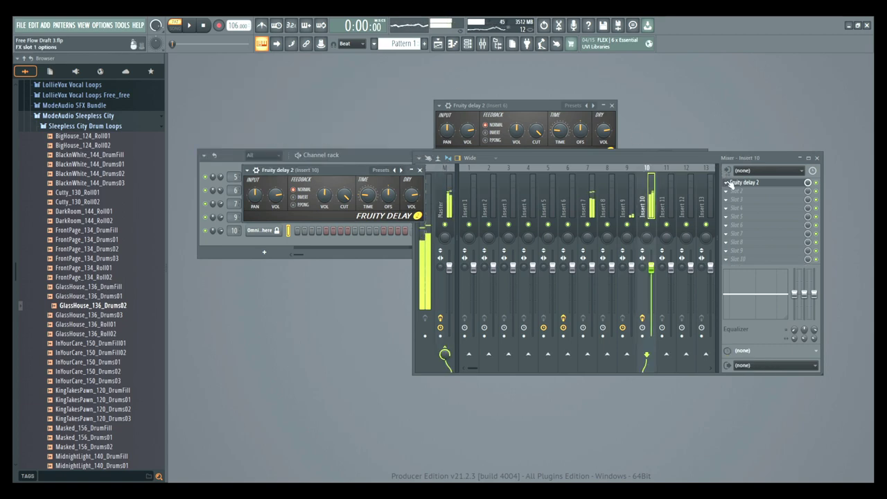
- Try Fruity Delay 3 on mixer insert 10 instead of Fruity delay 2, and undo the swap
click(728, 183)
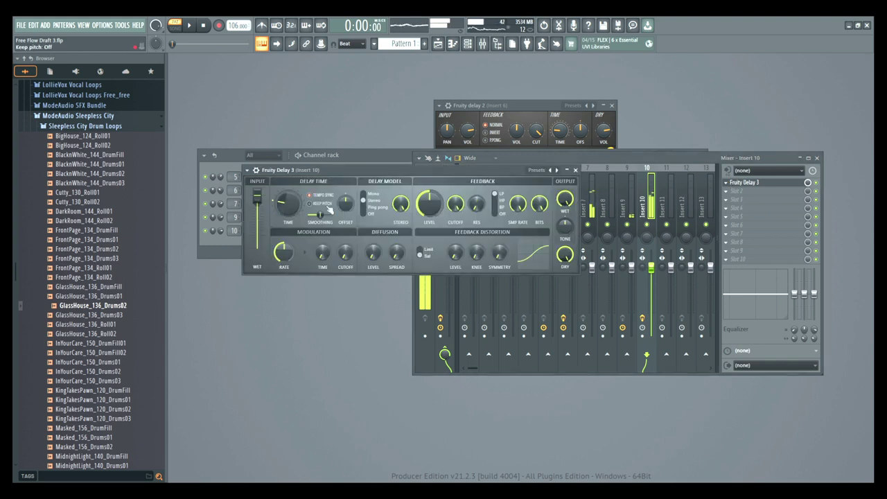
click(729, 190)
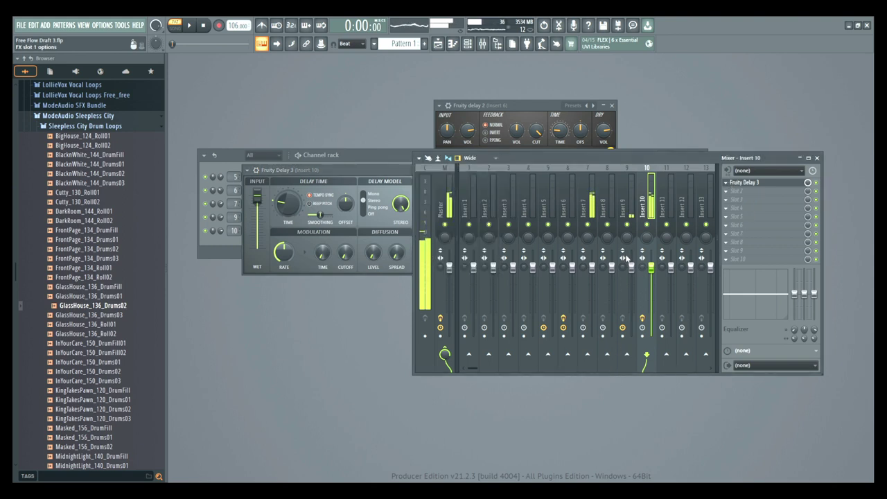
key(ctrl+z)
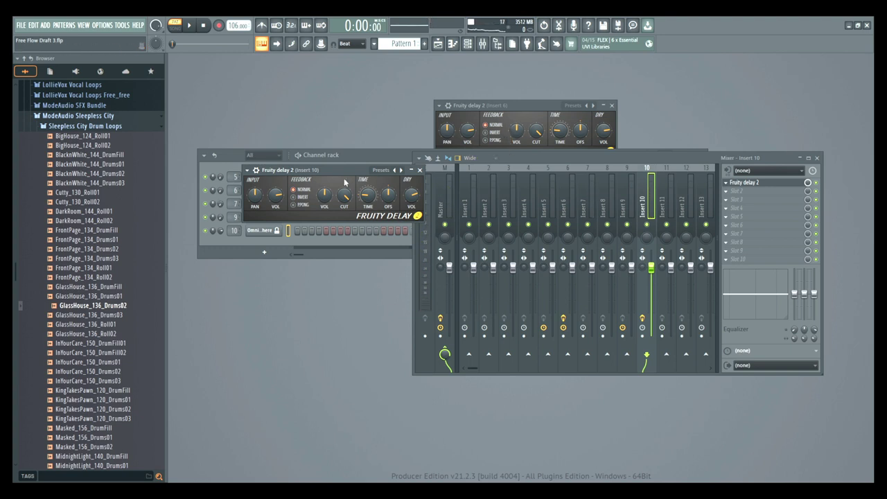
- Move insert 10's Fruity delay 2 window below the channel rack, check its effect slot, and close the window
drag(343, 167, 325, 307)
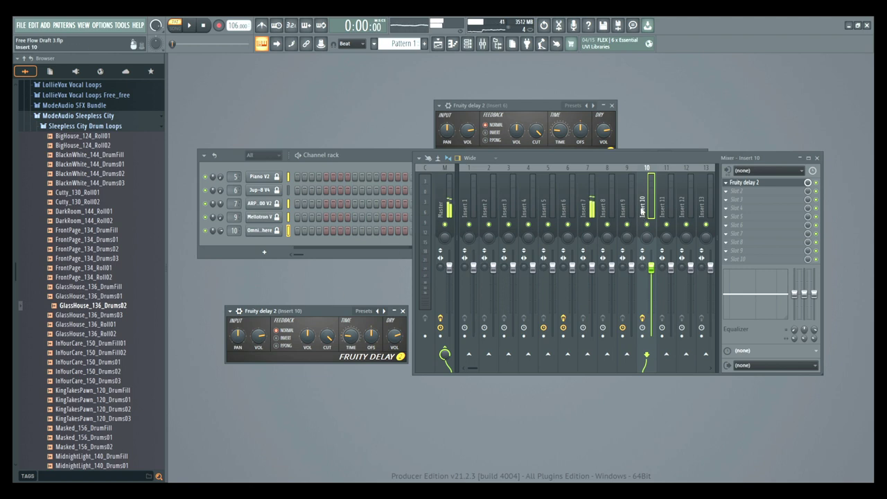
click(741, 183)
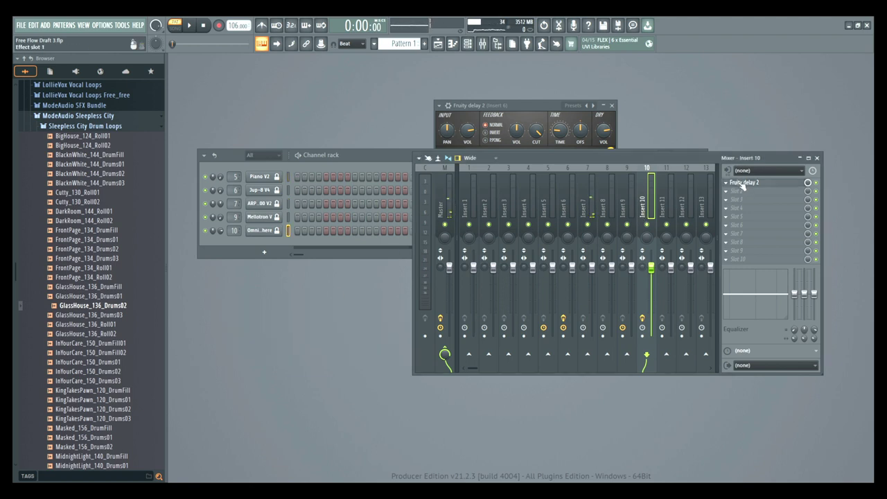
click(742, 183)
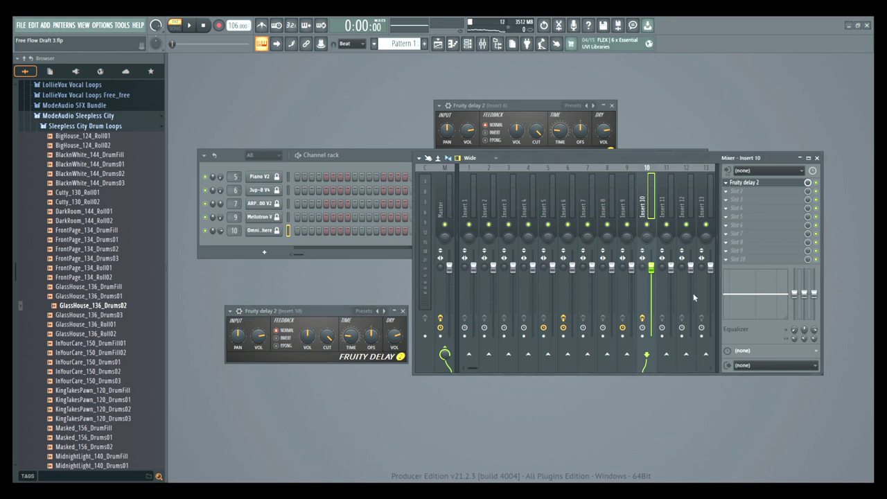
click(403, 310)
- Add Fruity delay 2 to the first effect slot of mixer insert 7 and raise its mix level
click(587, 201)
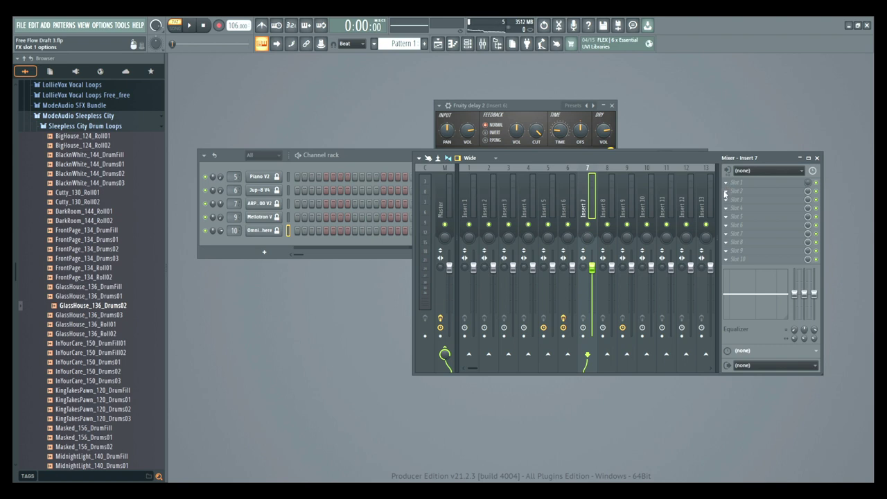
click(745, 182)
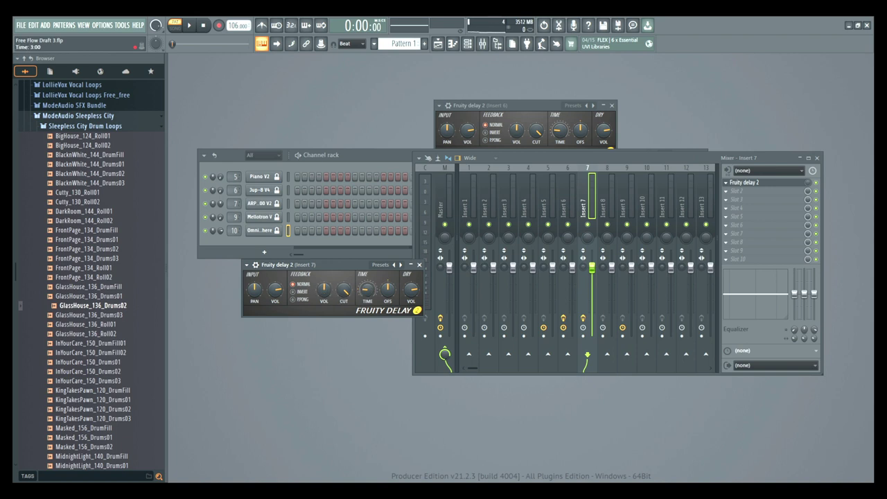
key(j)
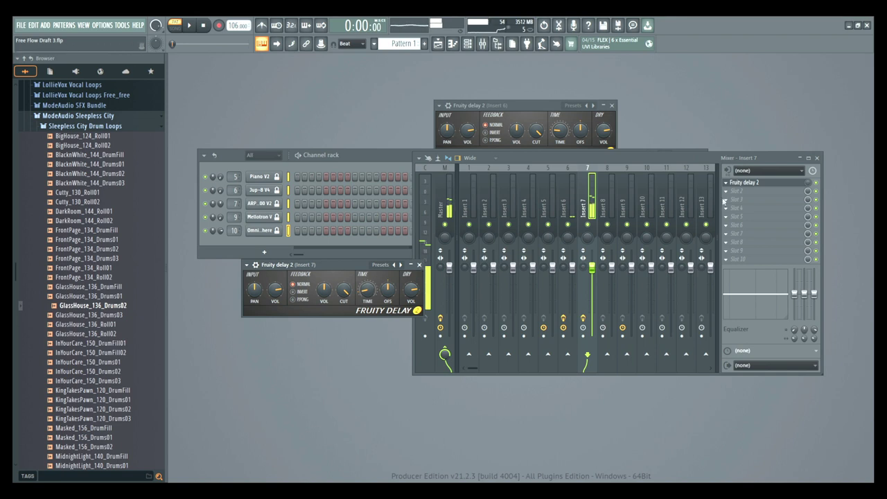
mouse_move(806, 183)
mouse_down()
mouse_move(806, 198)
mouse_move(807, 175)
mouse_move(806, 187)
mouse_up()
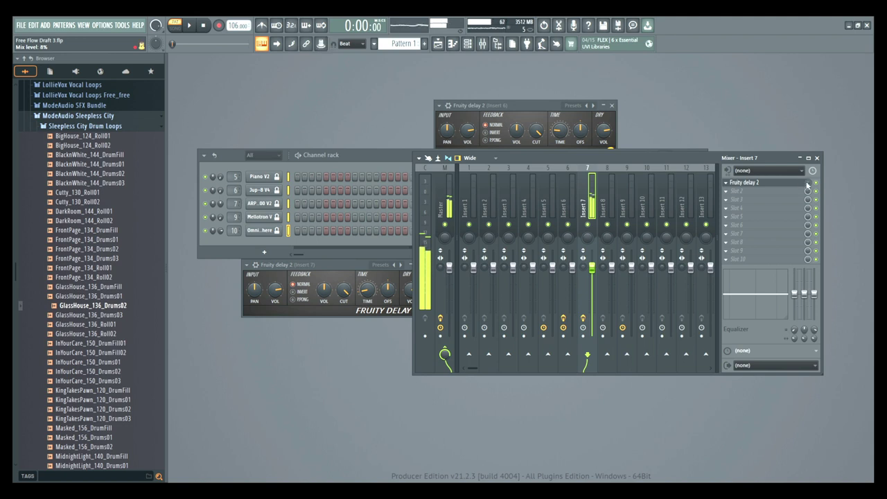
drag(807, 185, 477, 71)
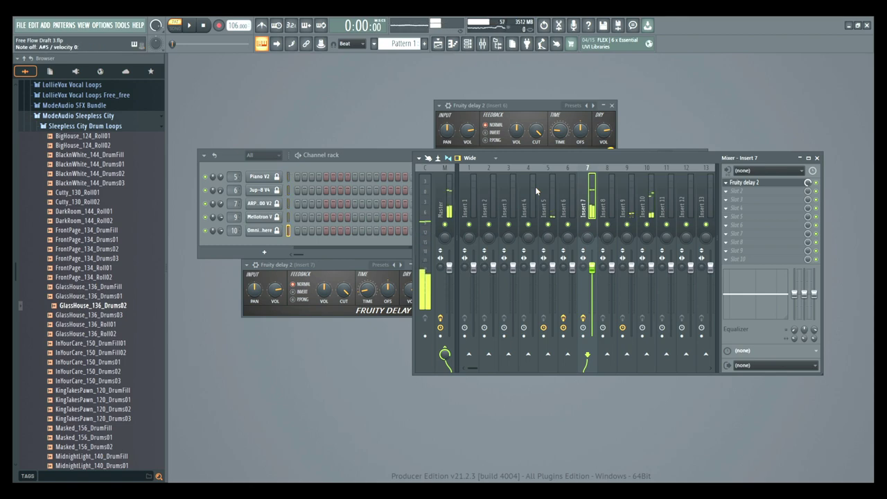
- Open the Mellotron V and shift its MkI RevOrg and MkI Piano tape zones up the keyboard by about an octave
click(268, 221)
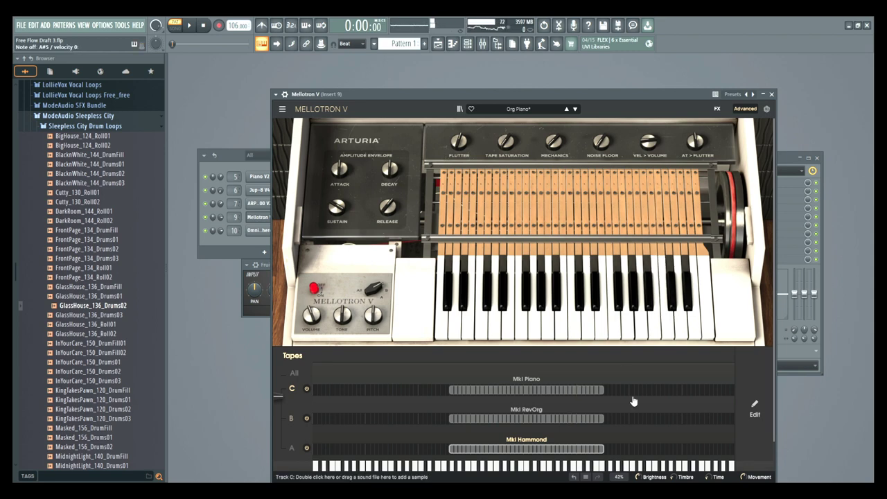
drag(572, 97, 574, 68)
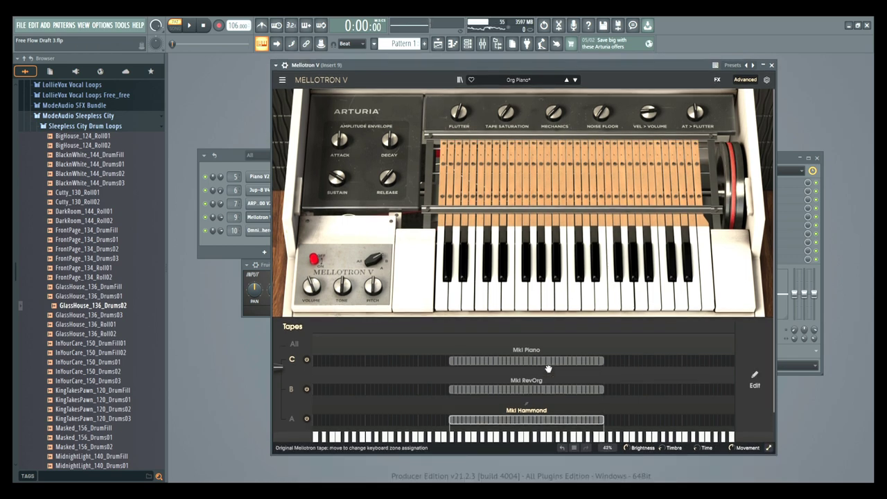
drag(547, 416, 606, 414)
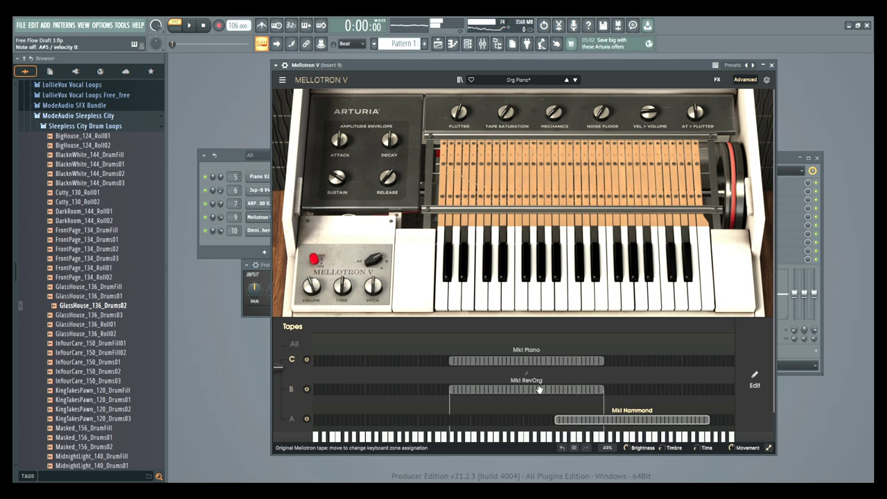
drag(578, 418, 509, 426)
drag(548, 389, 586, 392)
mouse_move(589, 360)
mouse_down()
mouse_move(636, 361)
mouse_move(591, 359)
mouse_up()
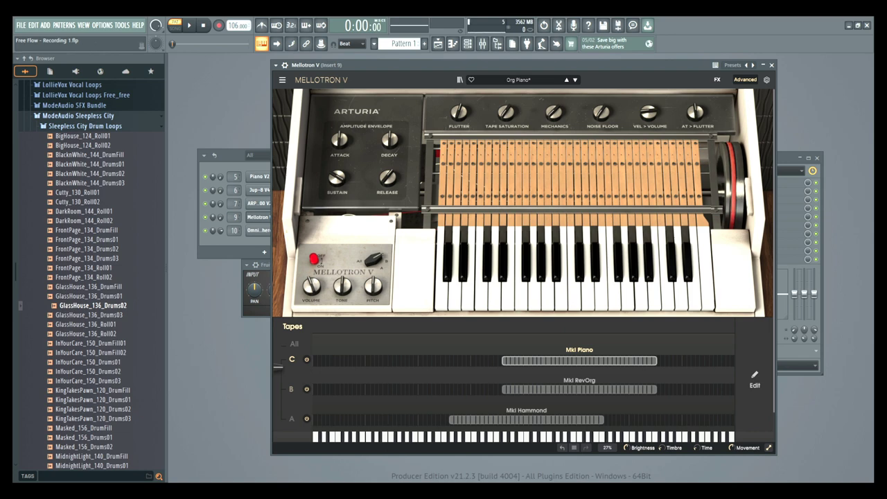
- Start a brief recording take and stop it
click(196, 32)
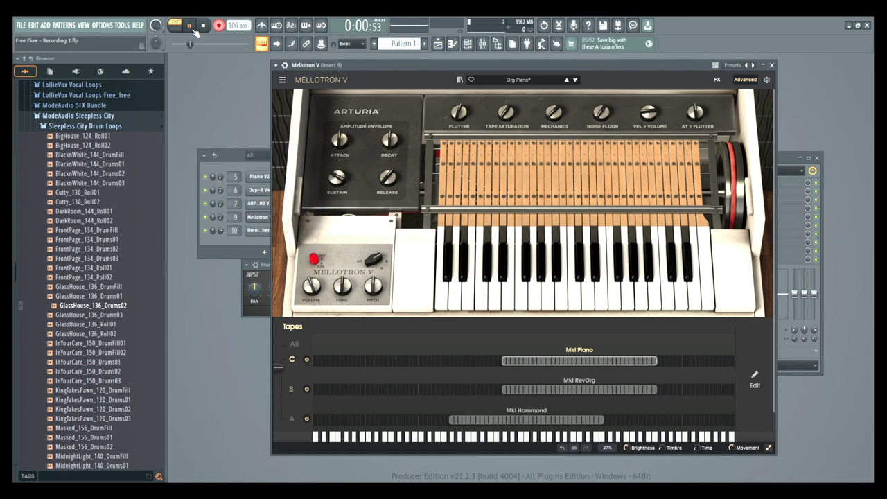
click(203, 26)
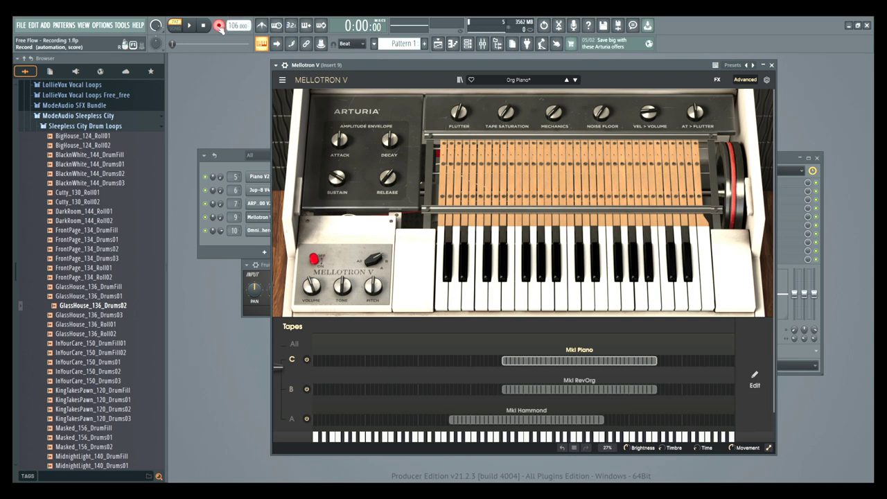
- Make playback wait for input before starting, and check it with a short recording take
click(277, 26)
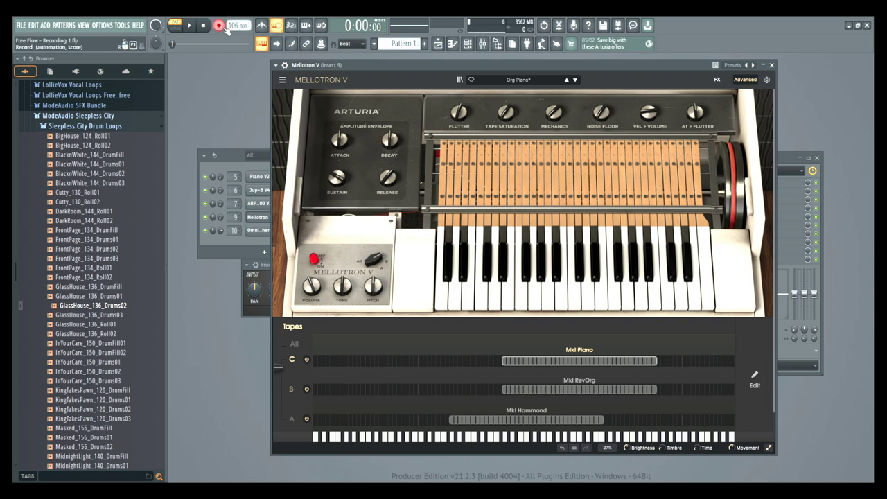
click(193, 30)
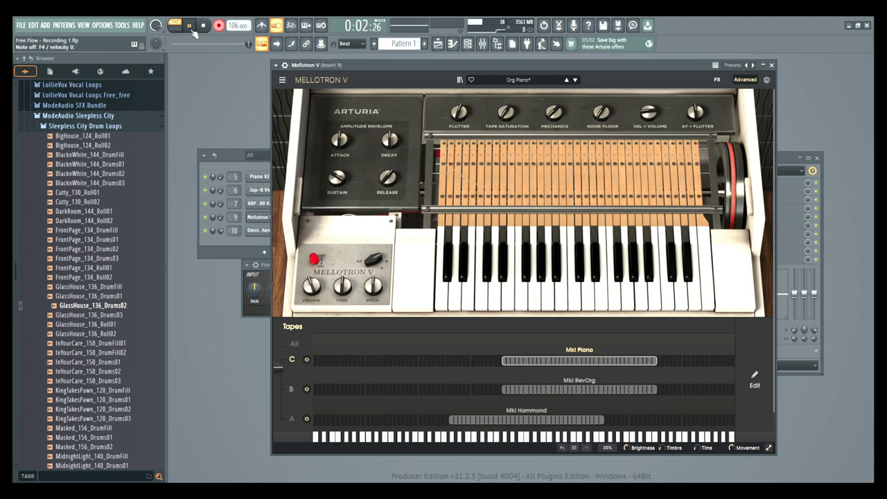
click(203, 26)
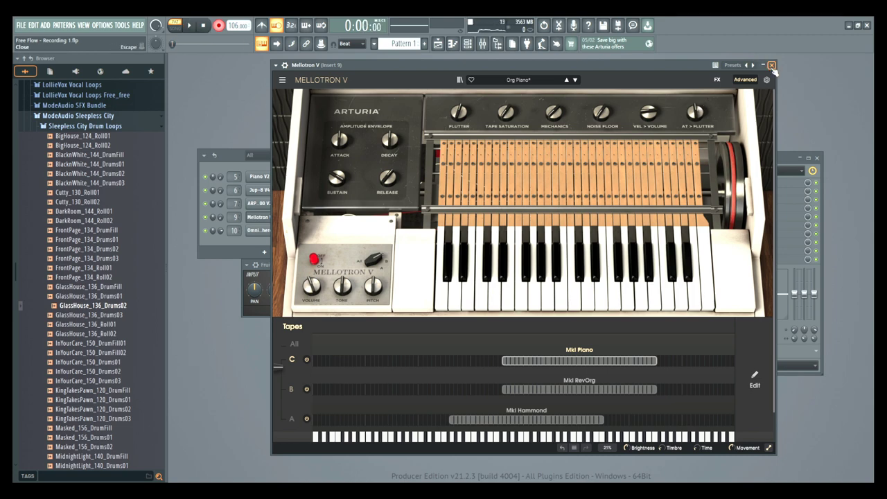
- Move the Mellotron V window clear of the mixer's higher inserts and record the full performance into Pattern 1
drag(695, 66, 516, 88)
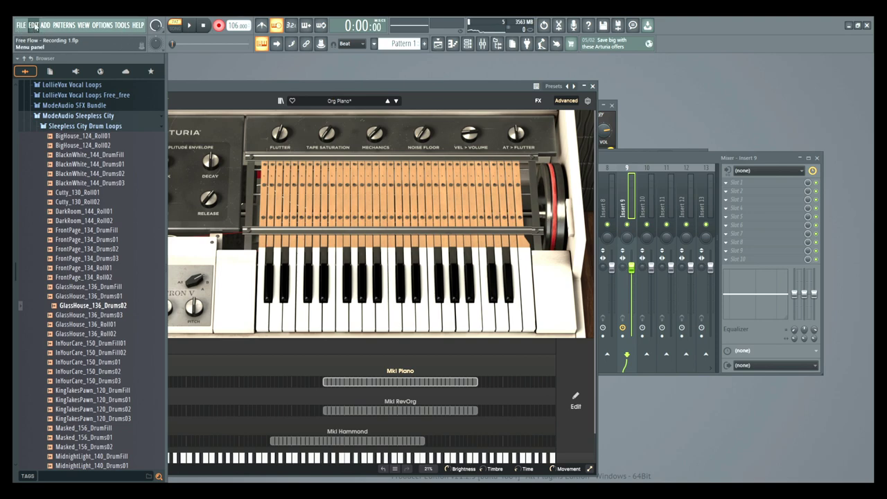
click(197, 31)
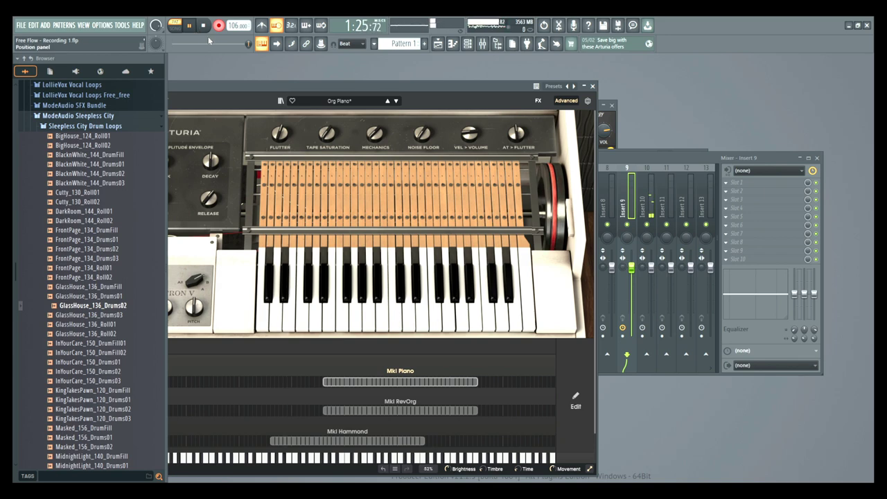
click(202, 28)
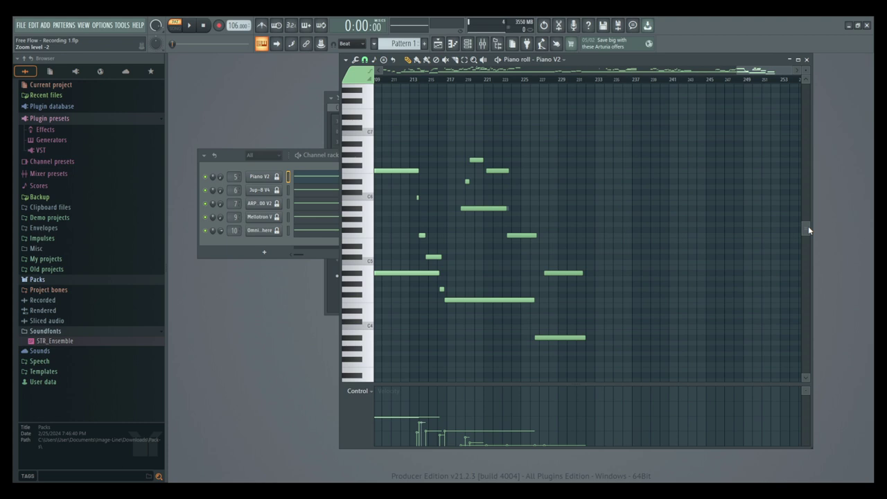
- Maximize the Piano V2 piano roll to examine the recorded notes
click(798, 59)
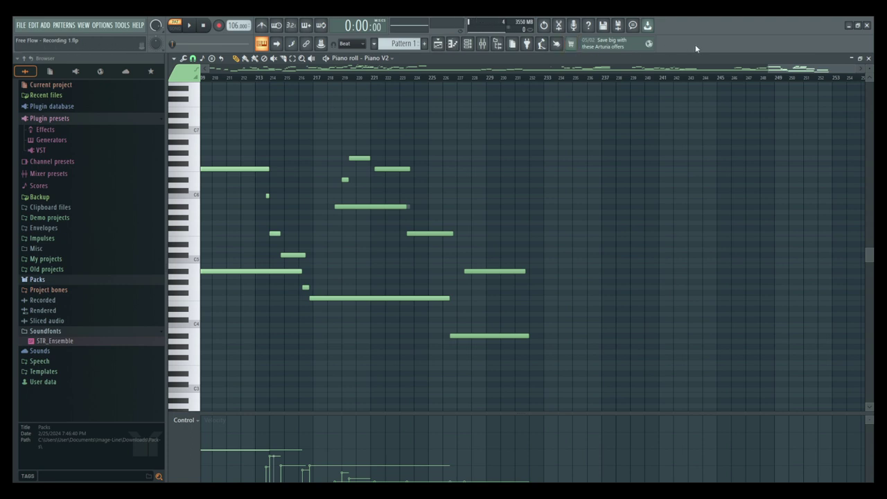
- Examine the recorded Piano V2 notes across the whole take and more closely from bar 9 to bar 57
click(854, 26)
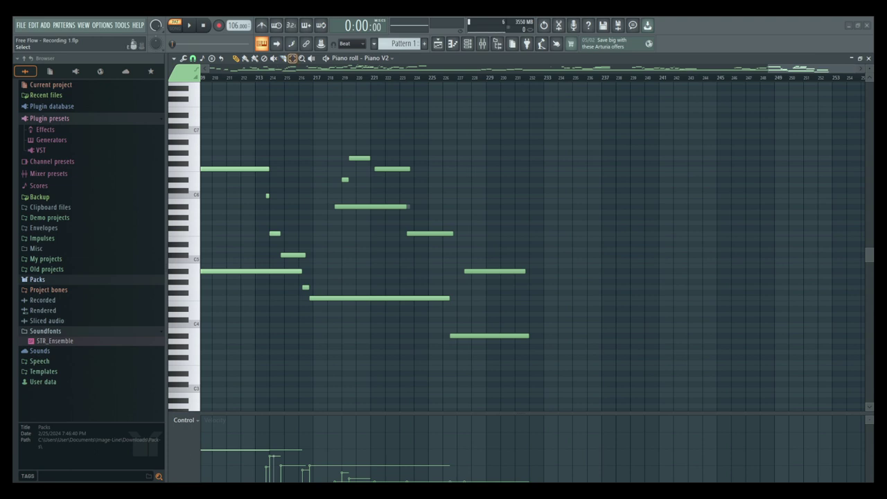
click(301, 58)
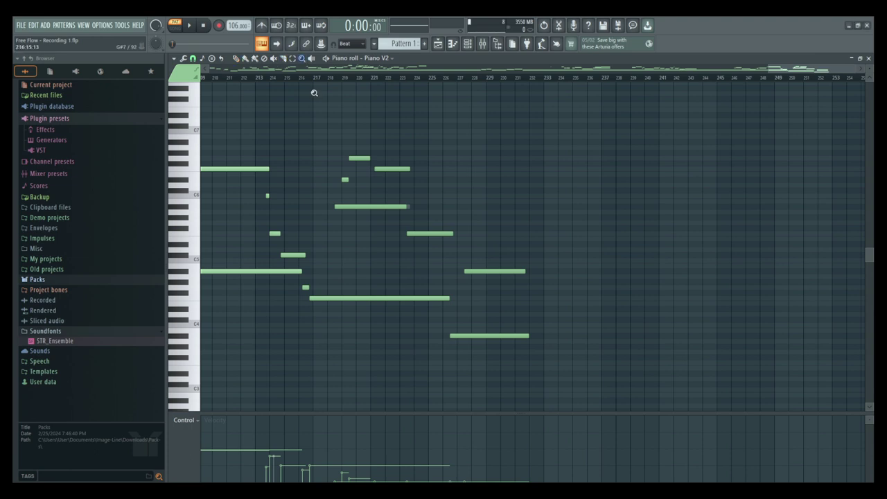
click(860, 58)
click(250, 158)
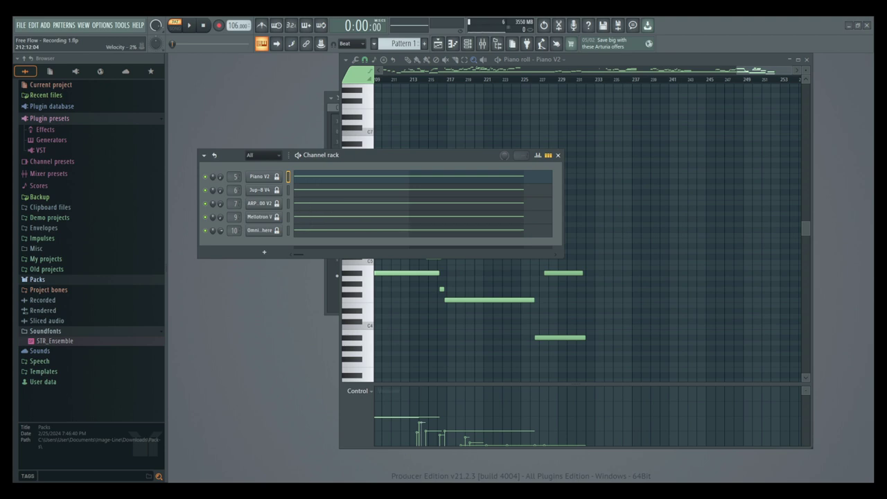
click(765, 59)
click(474, 60)
right_click(475, 104)
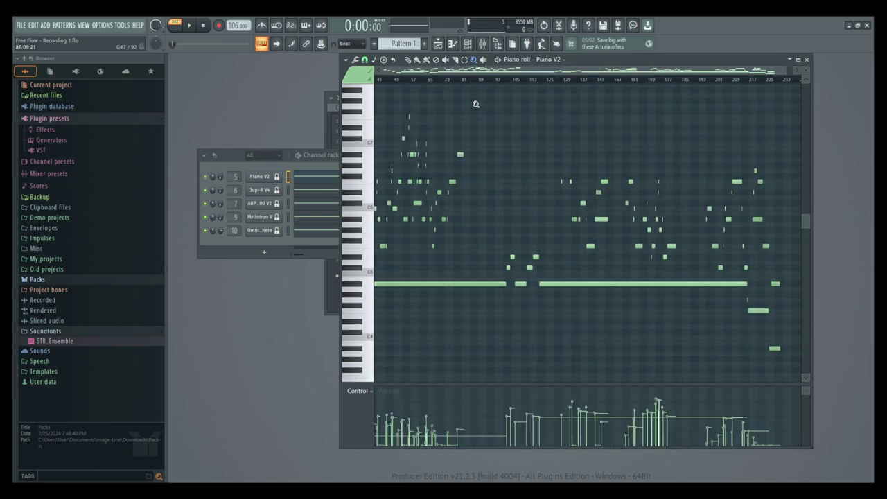
drag(387, 169, 449, 265)
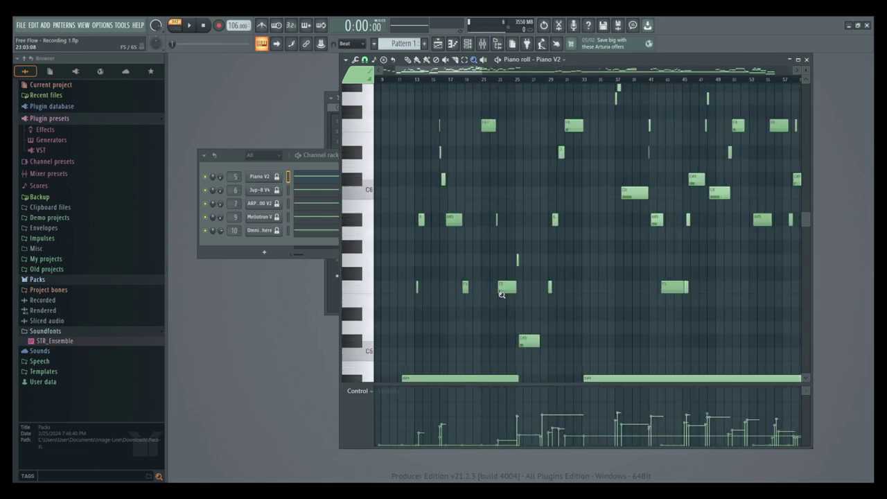
scroll(578, 296, up, 1)
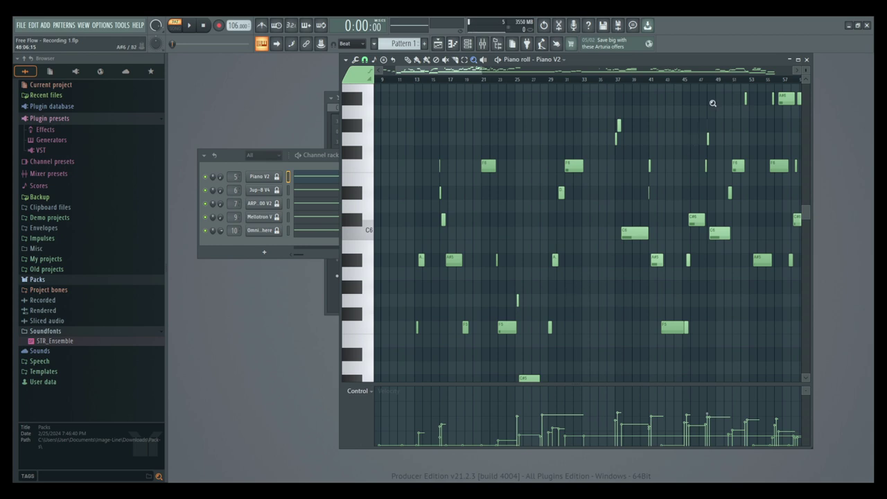
scroll(758, 159, up, 4)
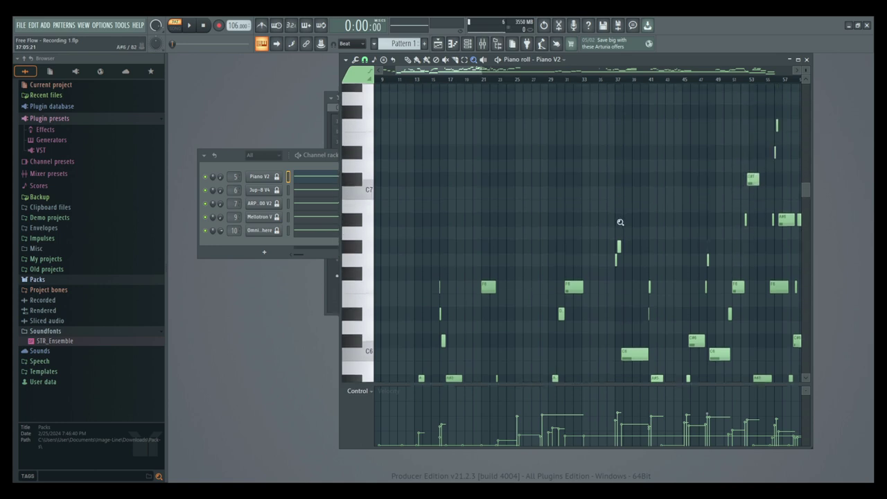
click(798, 61)
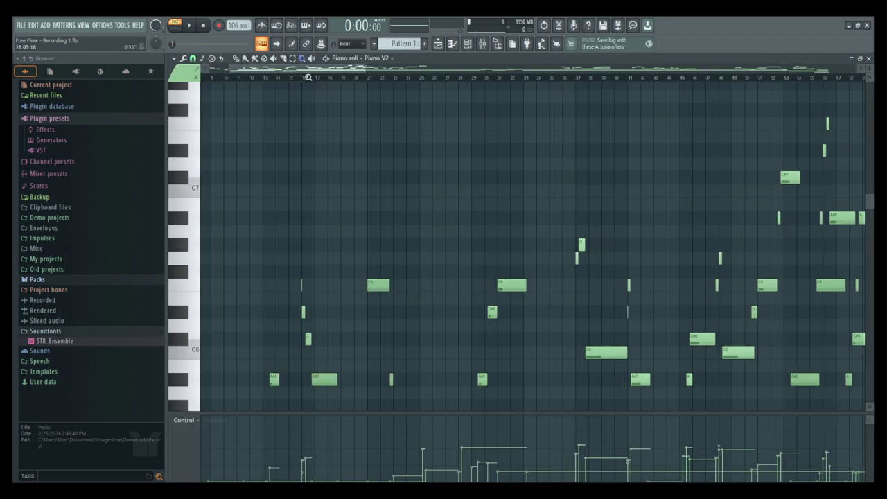
- Delete the stray, very short D#6 note at bar 41 in the Piano V2 part
right_click(449, 158)
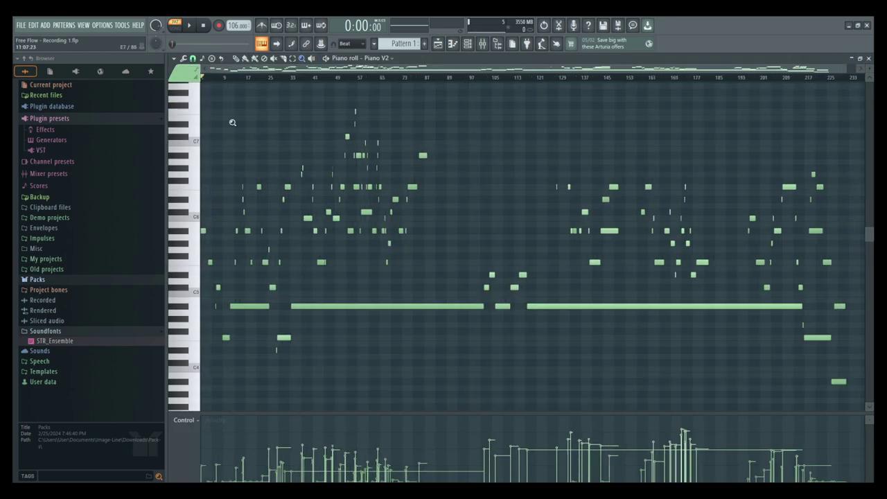
drag(229, 118, 459, 362)
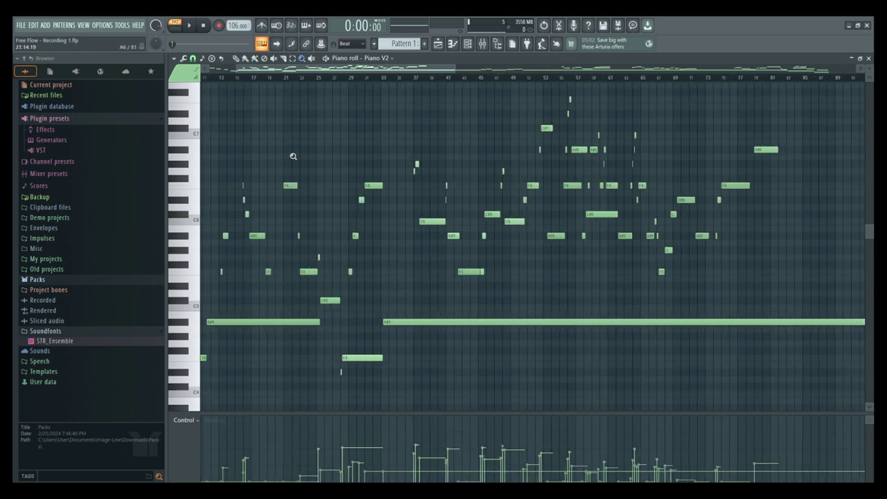
drag(266, 131, 493, 352)
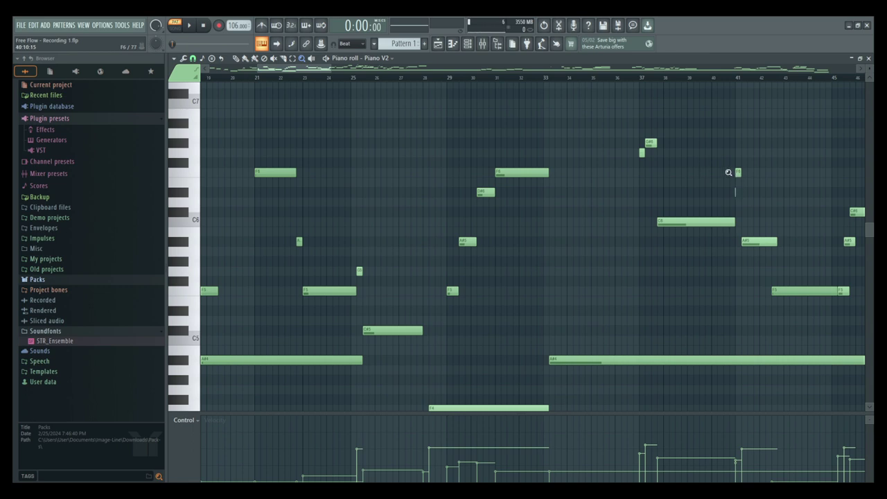
drag(727, 148, 755, 223)
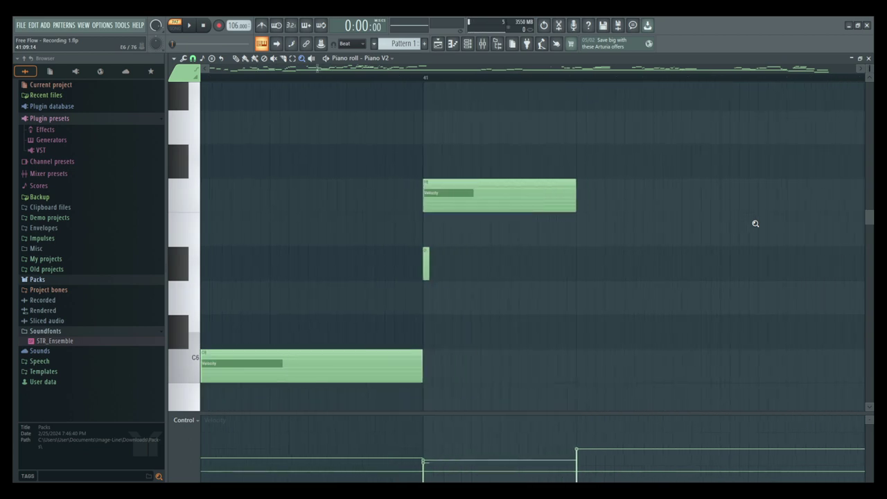
click(236, 59)
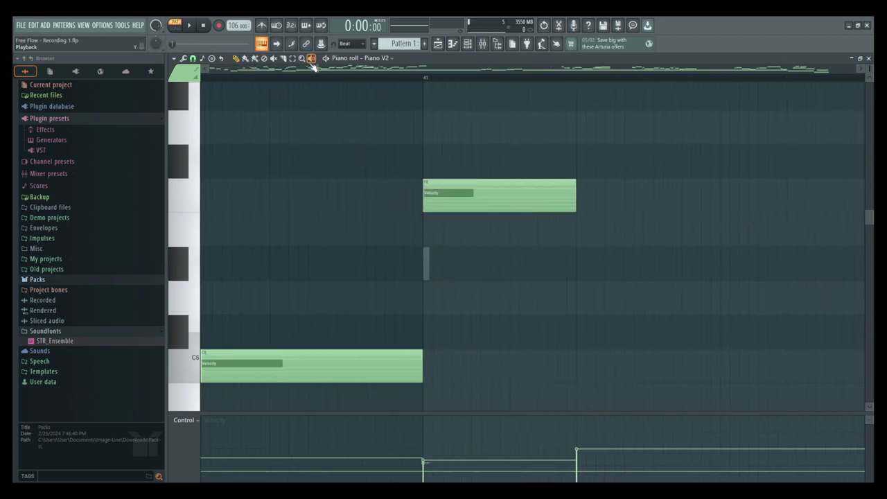
- Delete the stray, very short F6 note at bar 16 in the Piano V2 part
click(301, 58)
right_click(264, 104)
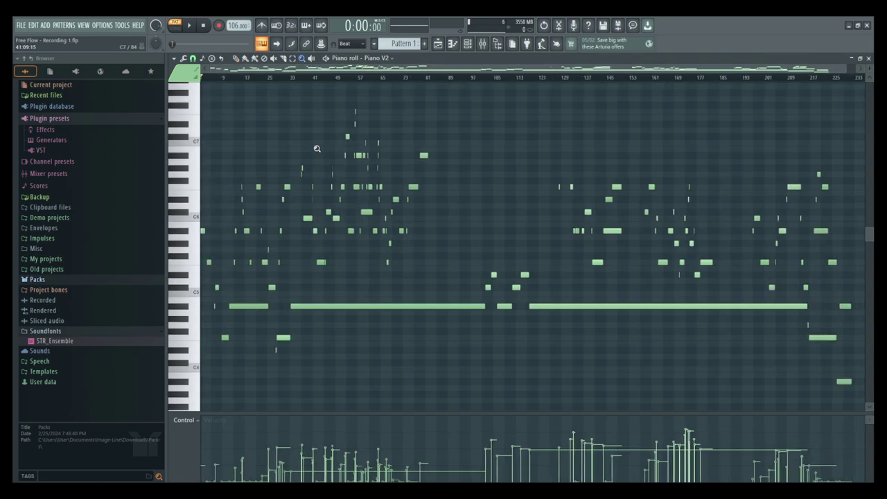
drag(233, 115, 393, 340)
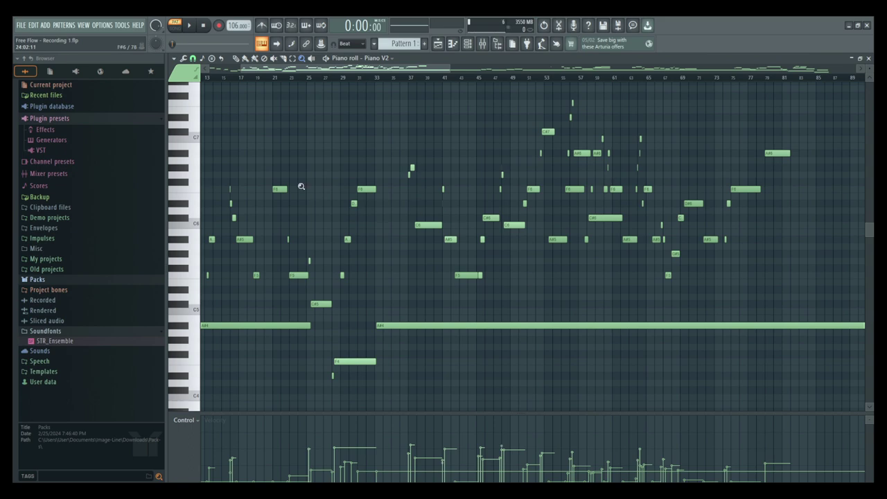
drag(212, 171, 279, 234)
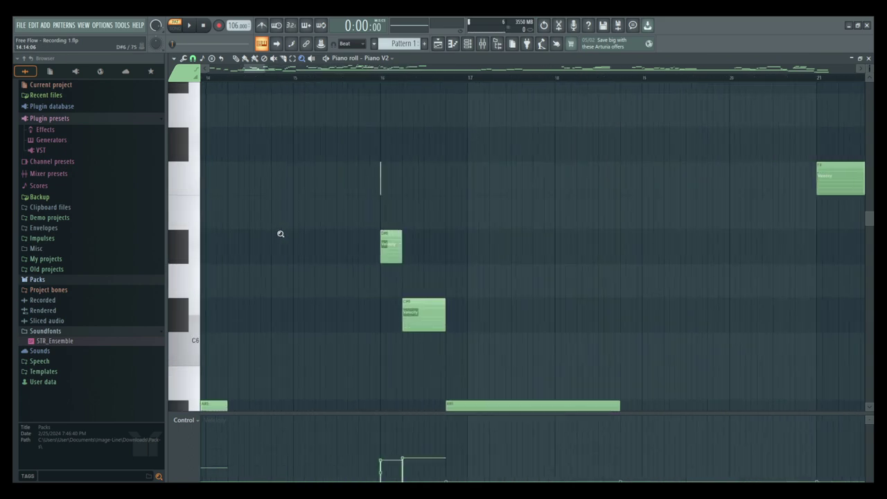
click(236, 58)
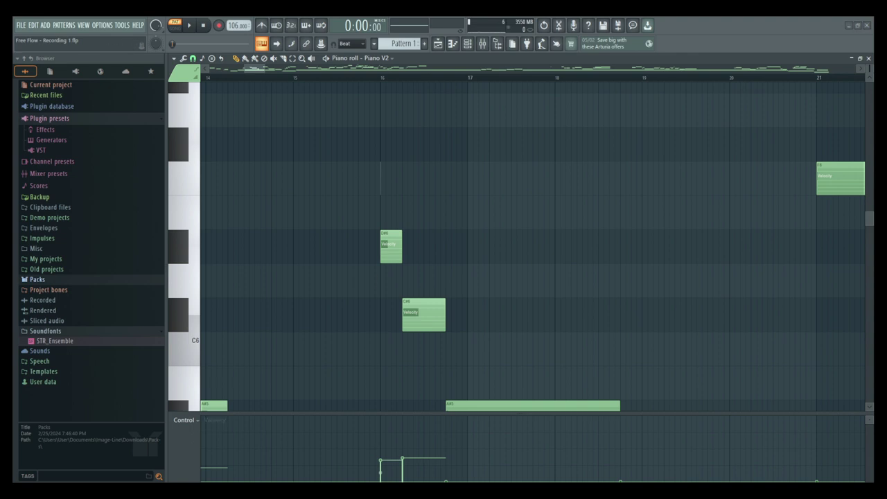
- Inspect the Piano V2 notes between bars 14 and 55, moving the playback position forward to about bar 40
click(301, 58)
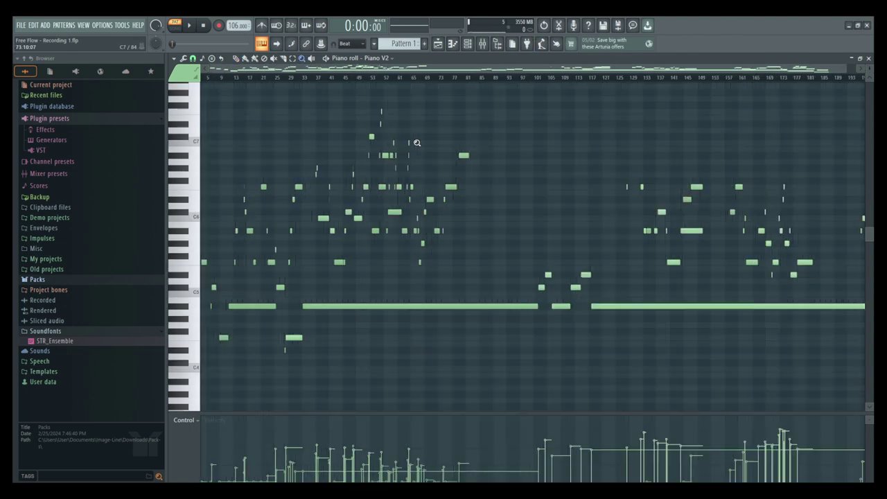
right_click(293, 208)
drag(236, 153, 341, 291)
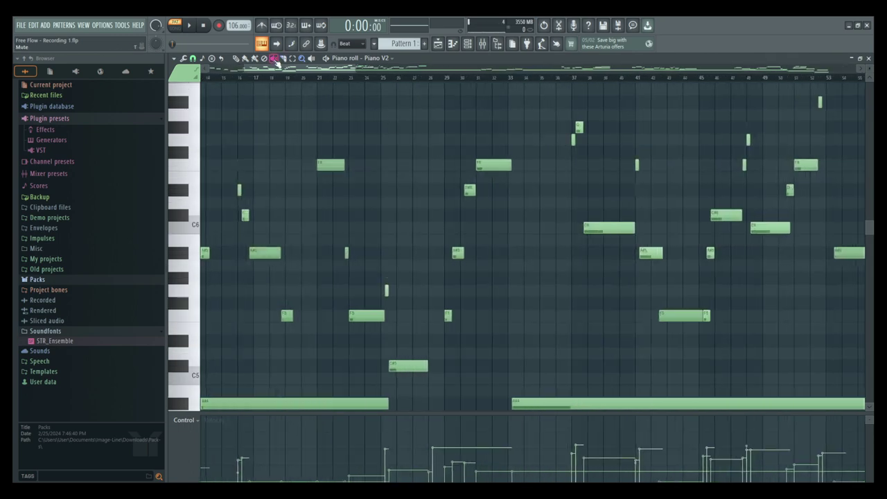
click(240, 61)
click(311, 79)
click(406, 79)
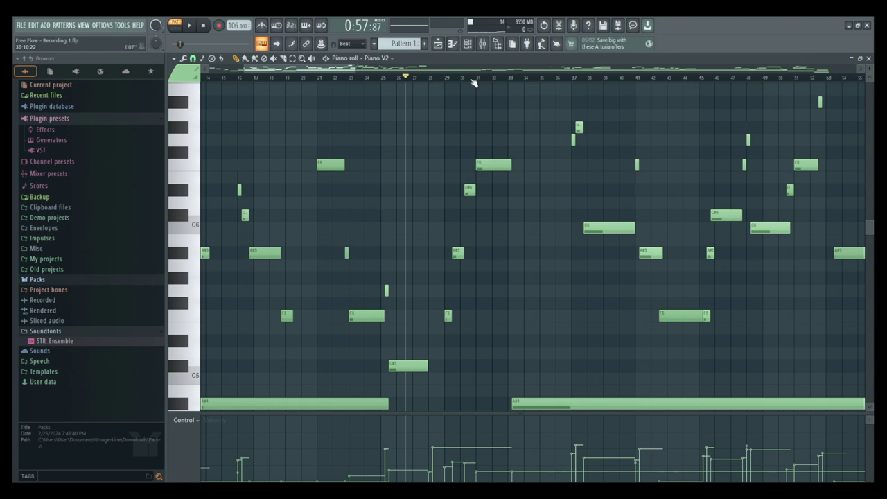
click(617, 78)
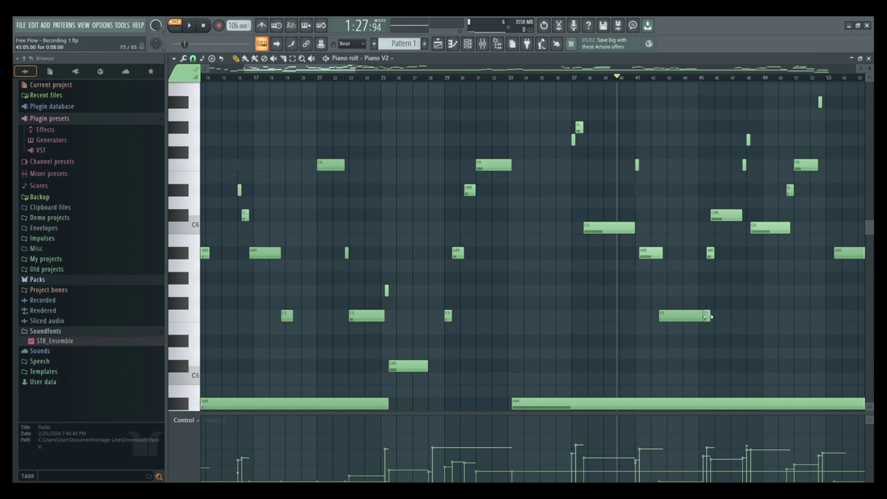
- Delete the short F5 note overlapping the end of the long F5 near bar 45, and close the piano roll
drag(707, 316, 708, 323)
scroll(783, 149, up, 1)
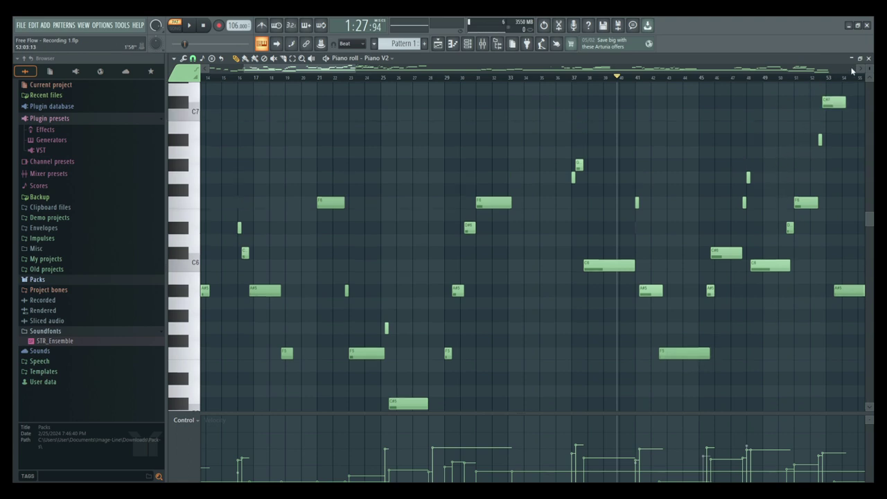
click(677, 77)
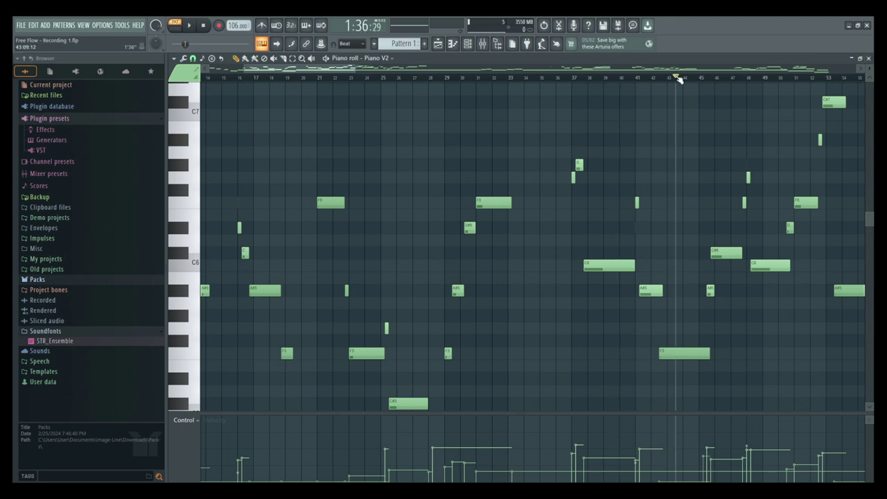
scroll(837, 222, up, 1)
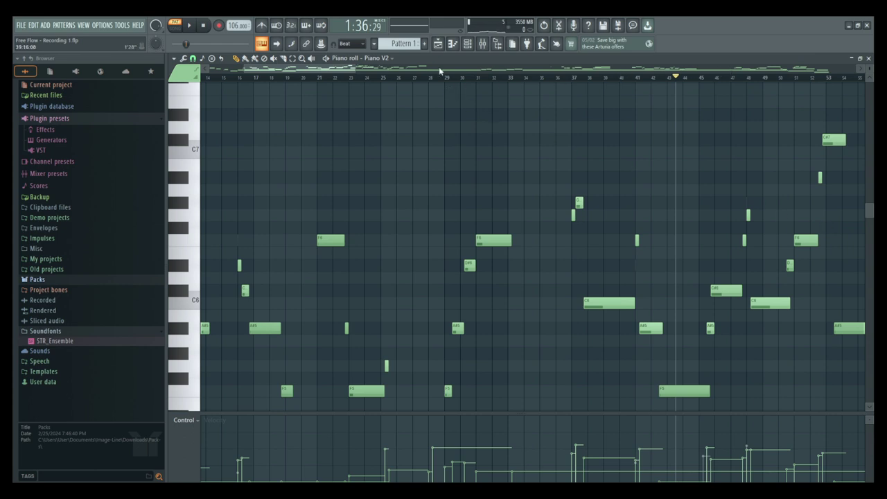
click(868, 58)
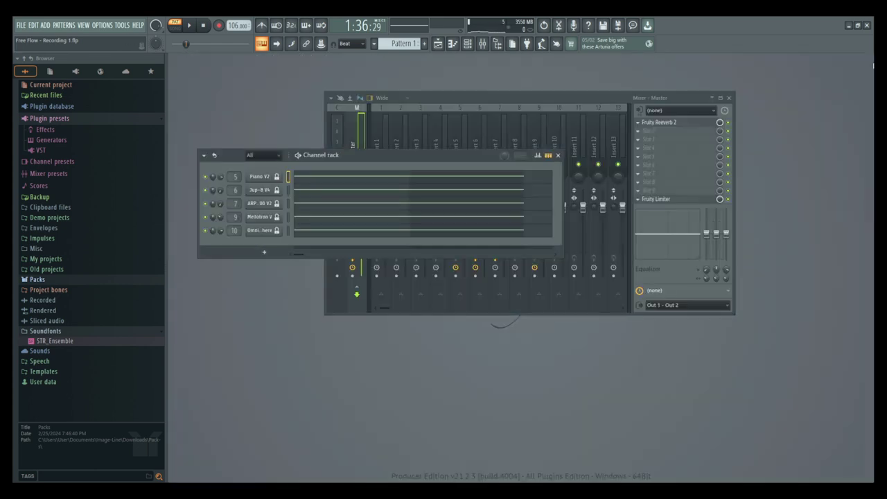
- Reopen the Piano V2 piano roll and inspect the take, moving the playback position from about bar 11 to bar 61
click(463, 180)
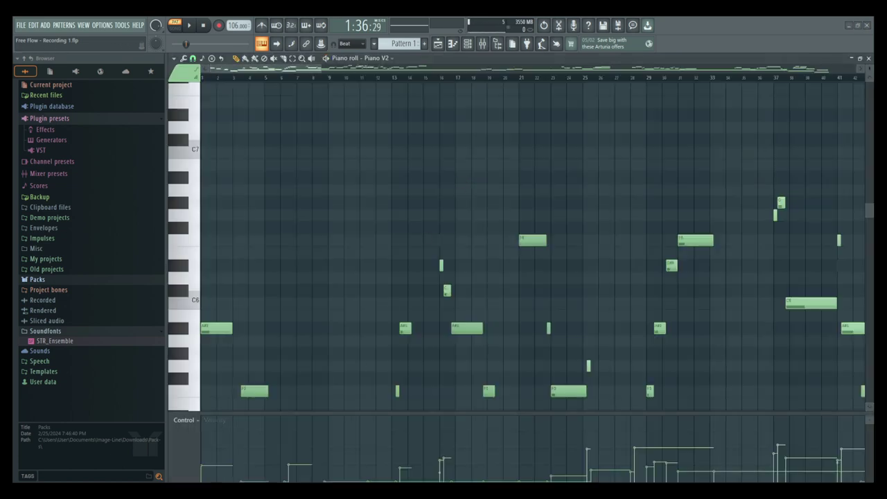
click(368, 76)
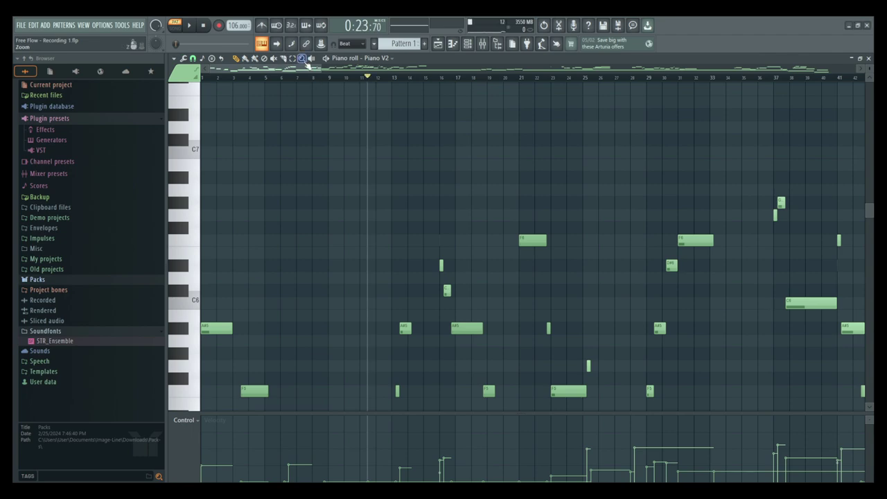
click(301, 59)
right_click(432, 104)
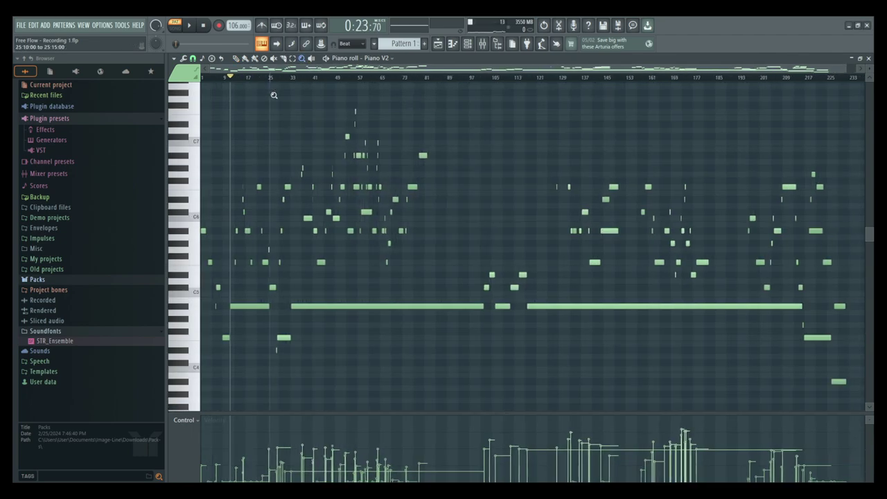
drag(273, 95, 380, 267)
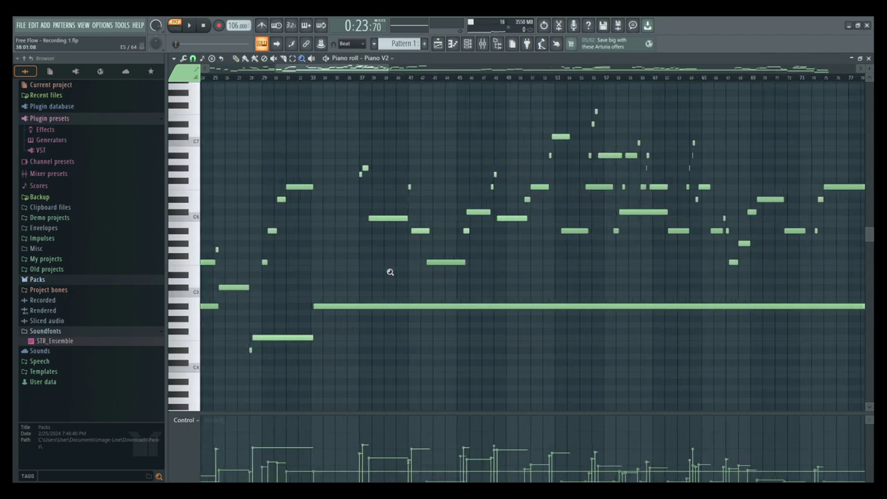
click(237, 58)
click(441, 79)
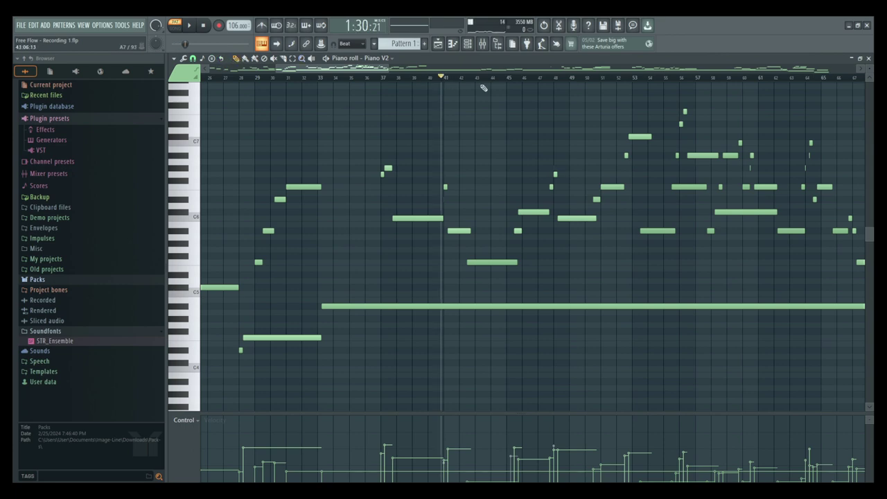
click(646, 76)
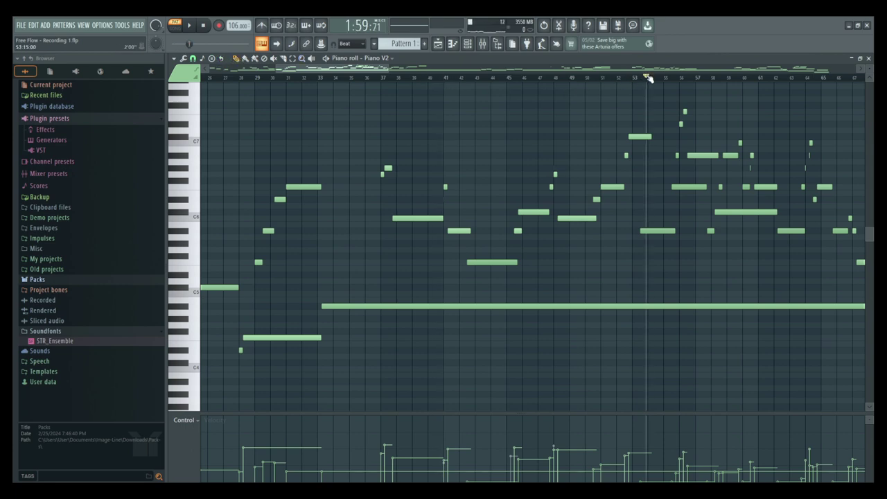
click(762, 79)
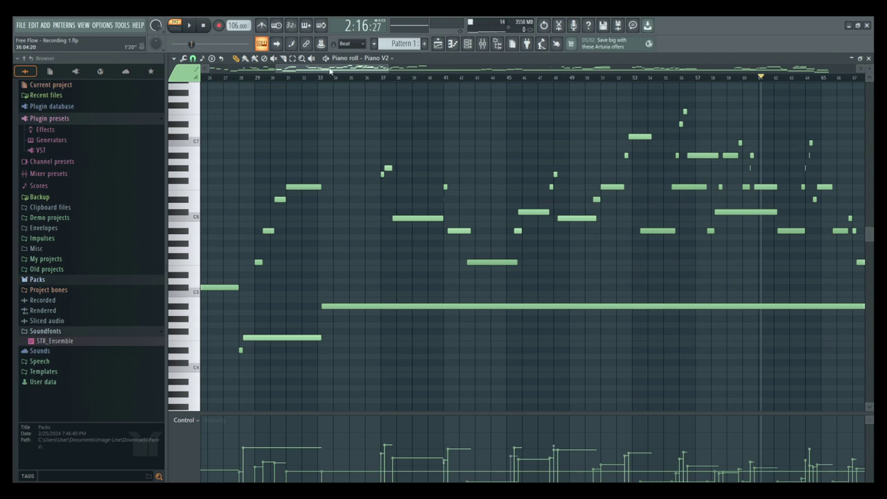
- Delete the stray, very short G#6 and A#6 notes between bars 60 and 64, and close the piano roll
click(302, 58)
drag(744, 109, 850, 259)
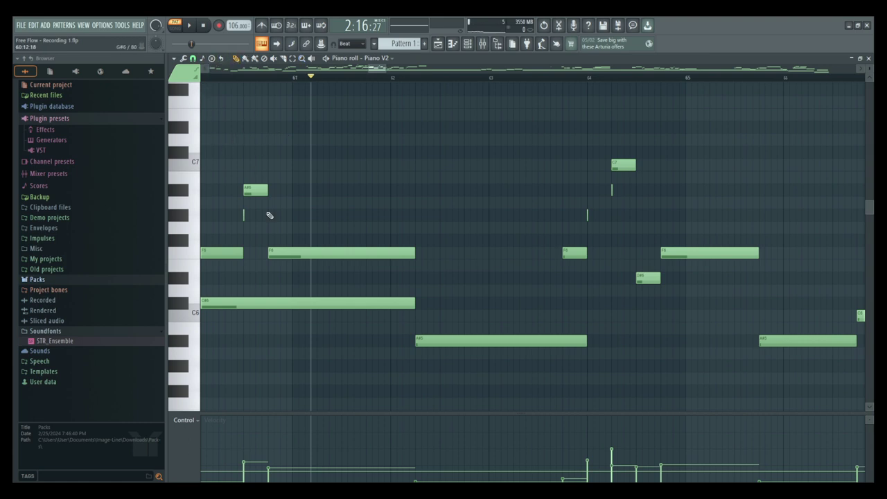
right_click(243, 216)
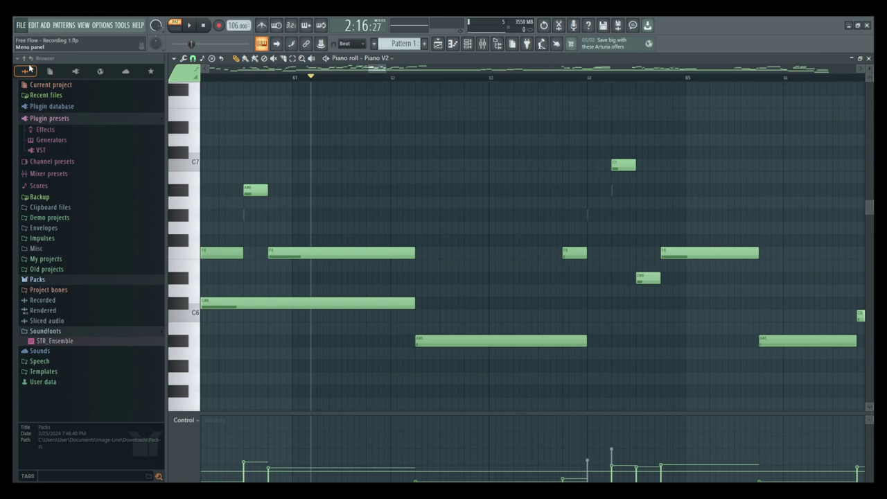
click(869, 58)
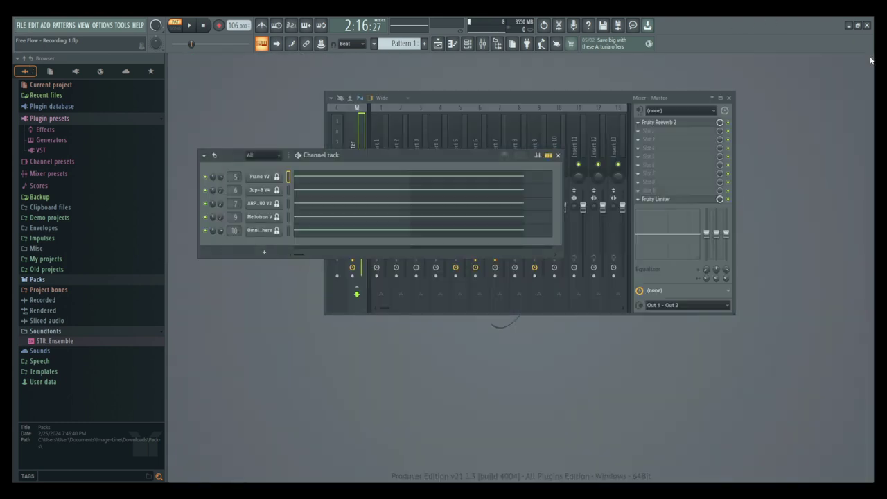
- Open the Jup-8 V4 piano roll and delete the stray, very short G#6 note near bar 48
click(326, 199)
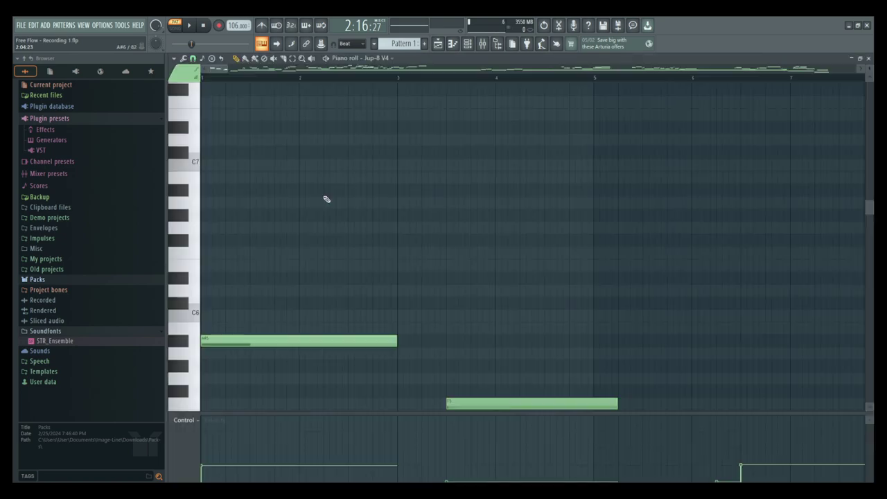
click(301, 58)
right_click(312, 111)
drag(275, 116, 437, 286)
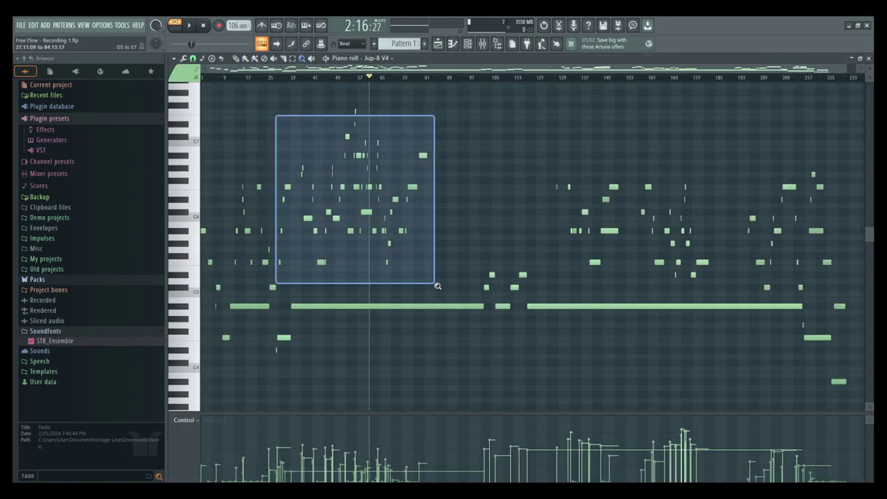
drag(393, 112, 554, 332)
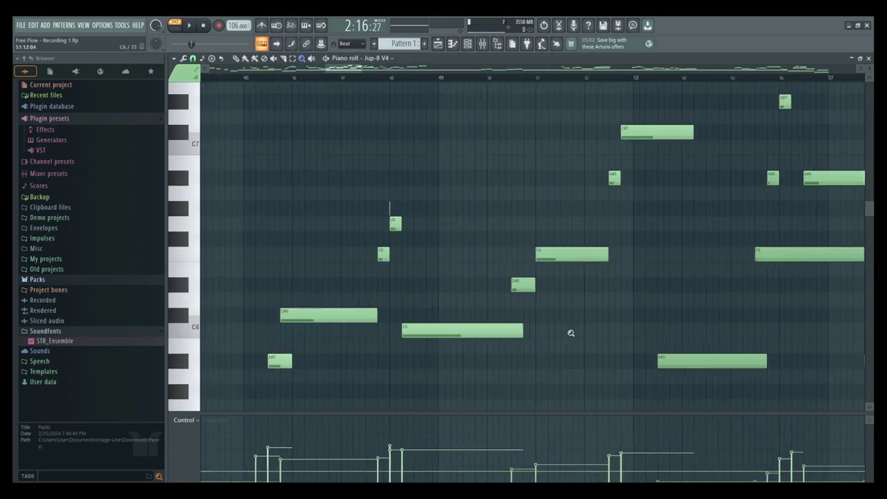
click(235, 58)
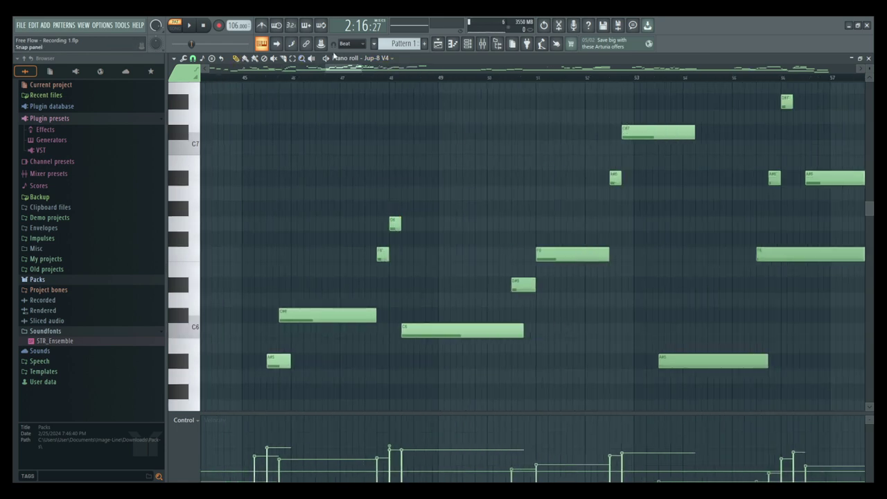
- Delete the stray, very short G#6 note between bars 60 and 61 and the very short A#6 note just after bar 64
click(301, 58)
right_click(371, 108)
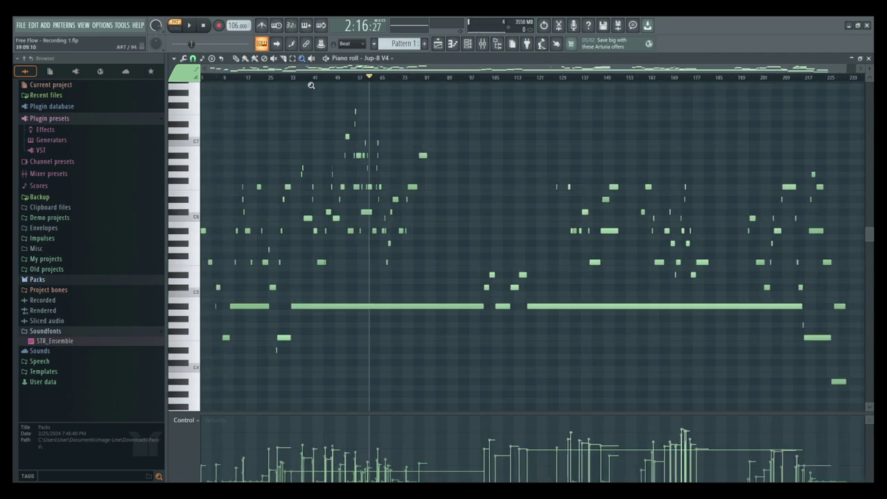
drag(311, 86, 427, 232)
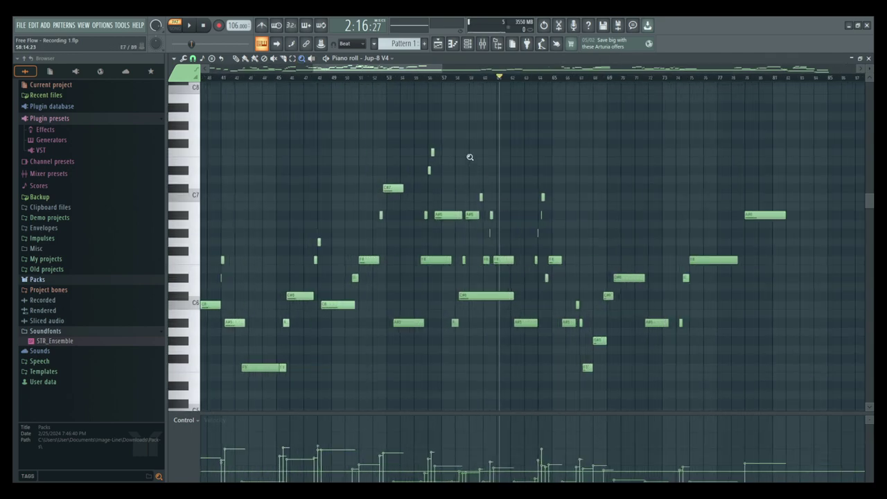
drag(406, 113, 641, 358)
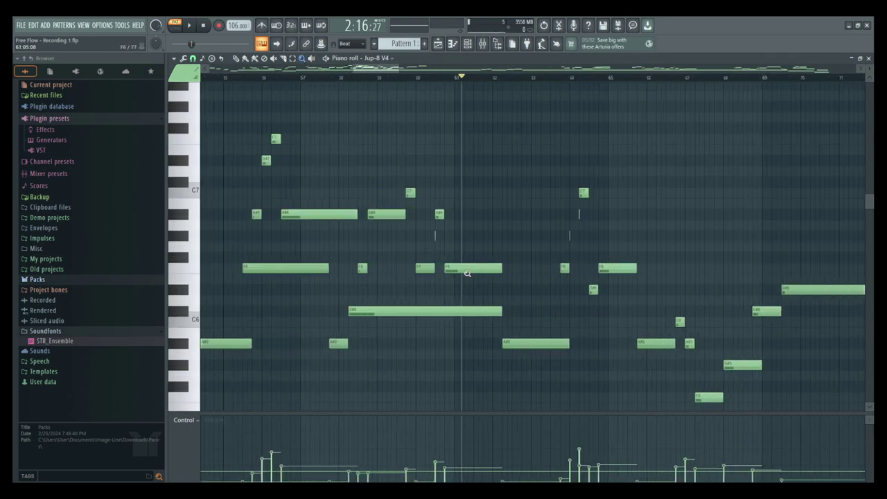
click(236, 58)
- Examine the Jup-8 V4 notes around bars 63 to 65 up close, from below C6 to above C7
click(302, 58)
drag(546, 202, 633, 317)
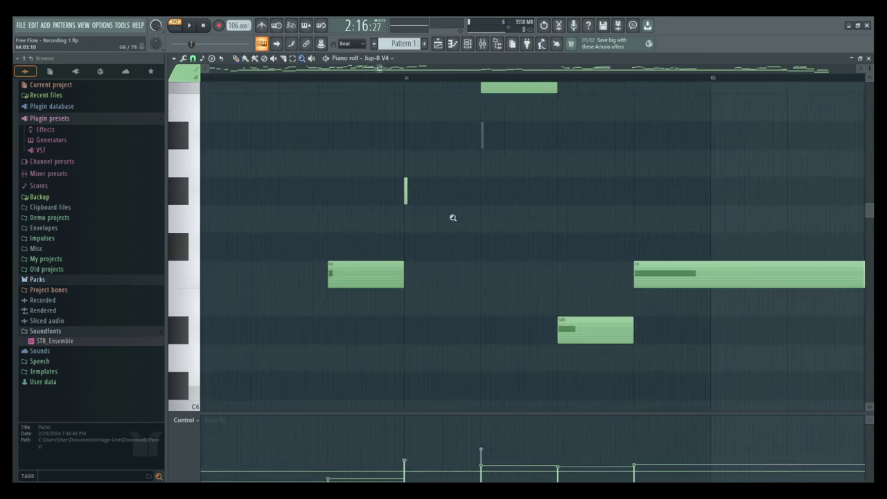
scroll(452, 217, up, 3)
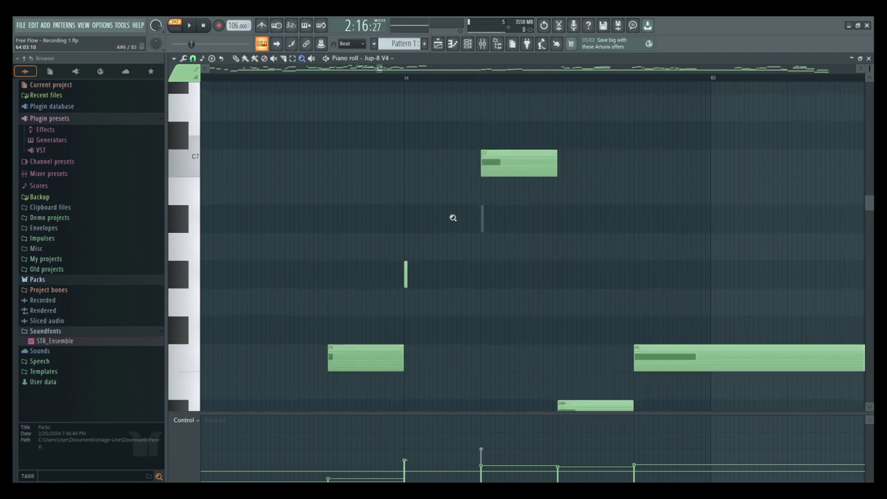
scroll(453, 218, down, 6)
scroll(416, 257, down, 3)
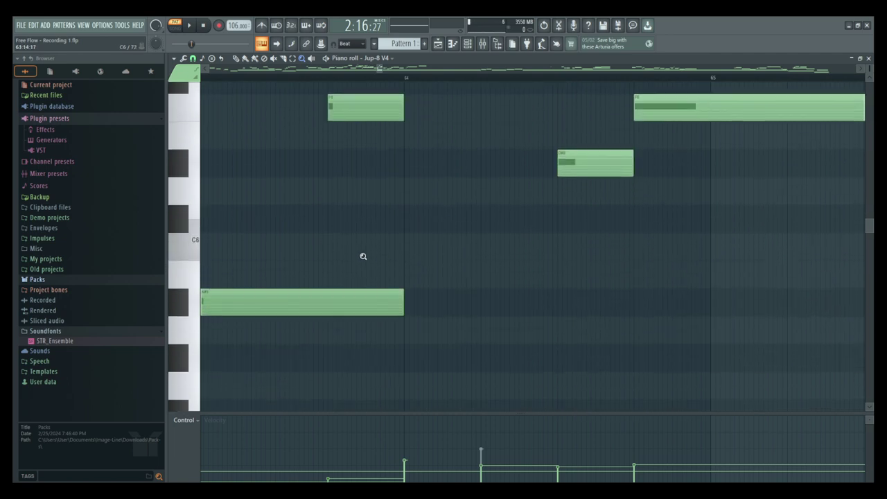
scroll(345, 235, up, 3)
scroll(349, 205, up, 3)
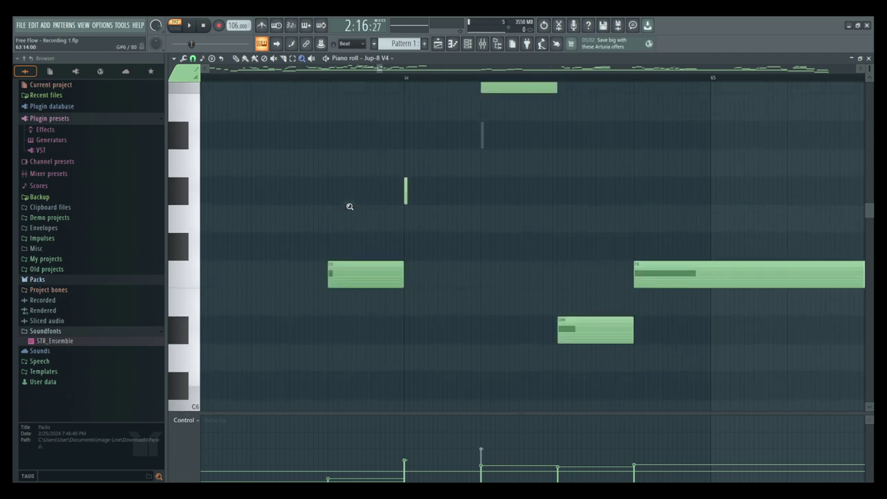
scroll(440, 210, up, 3)
right_click(319, 156)
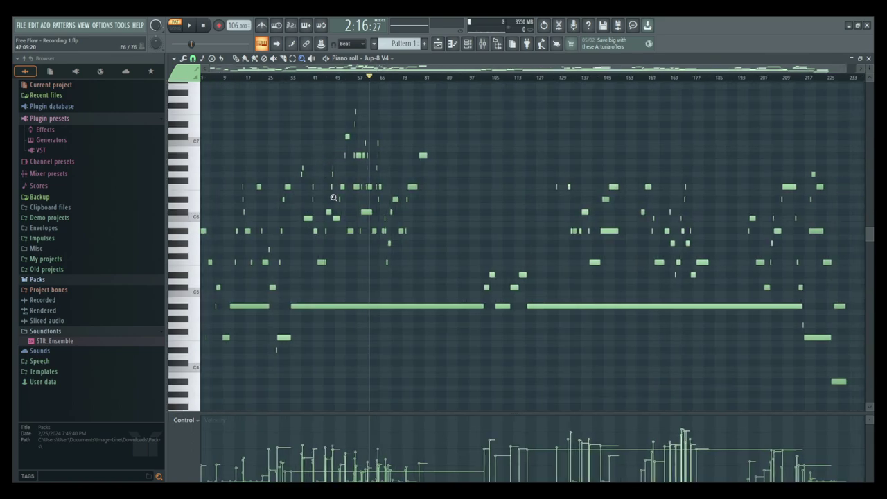
- Inspect the Jup-8 V4 phrase between about bars 45 and 81 for leftover stray notes, comparing it with the full take
drag(313, 159, 468, 159)
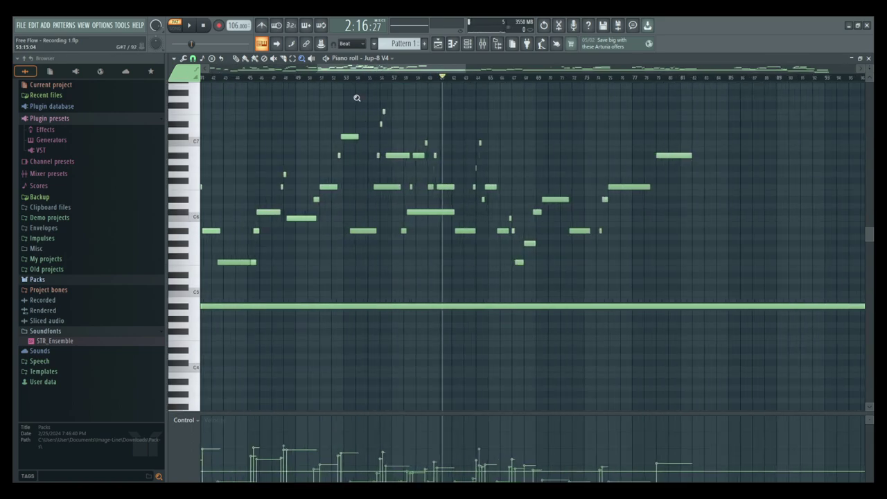
drag(344, 90, 477, 274)
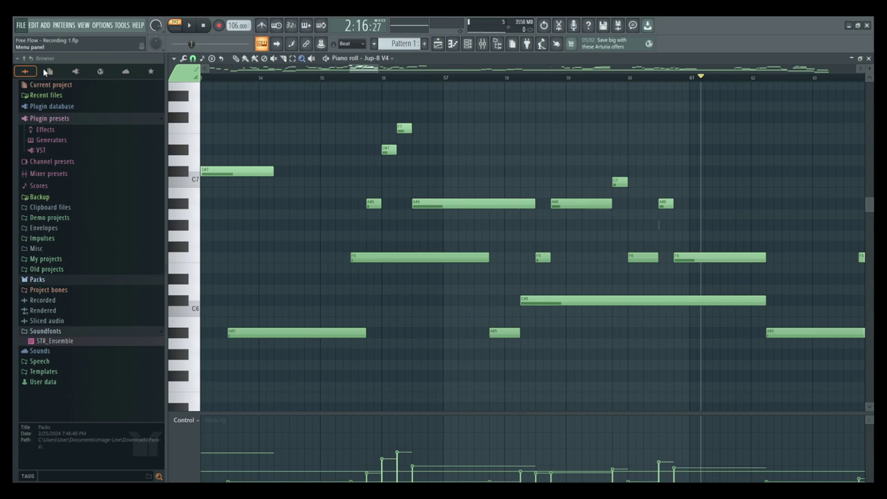
right_click(445, 161)
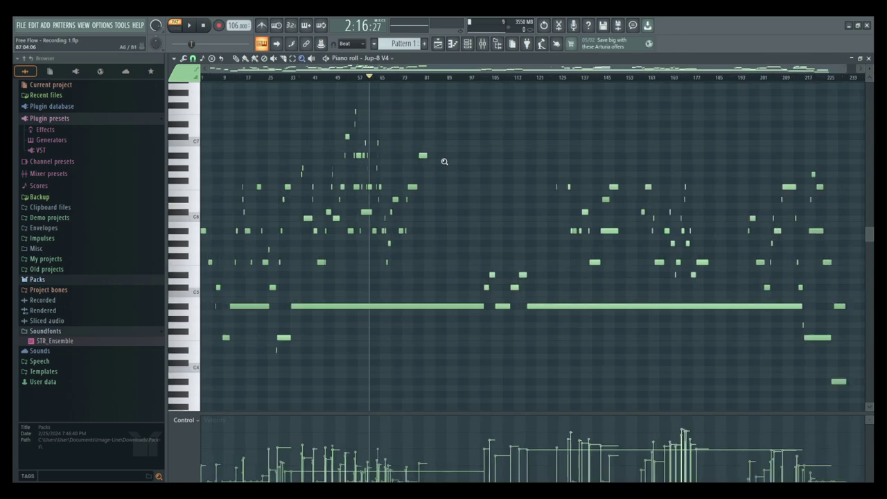
drag(431, 286, 324, 127)
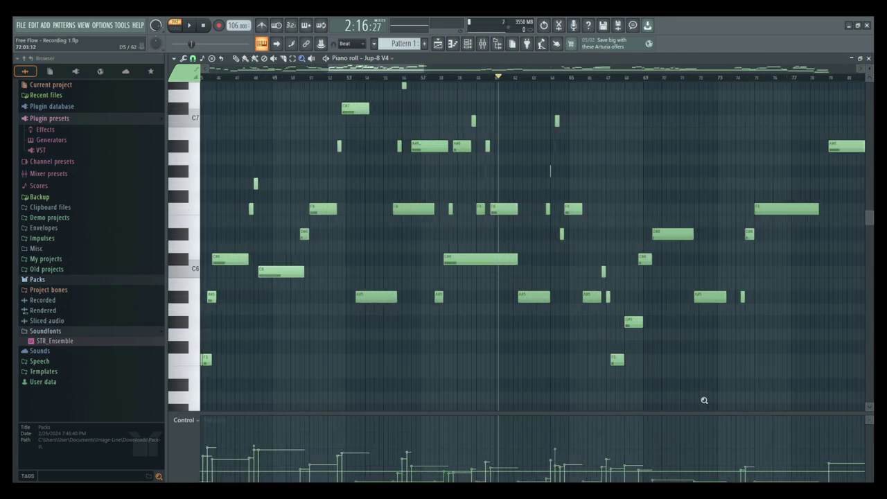
right_click(704, 399)
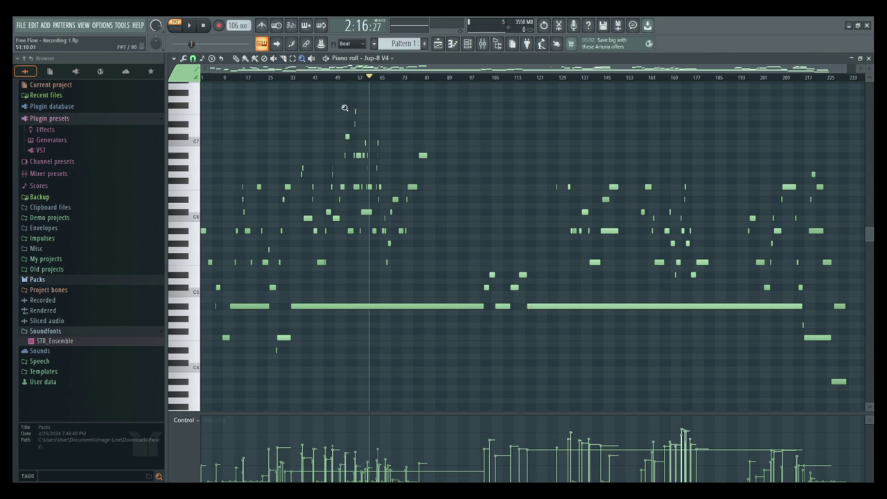
drag(430, 285, 326, 125)
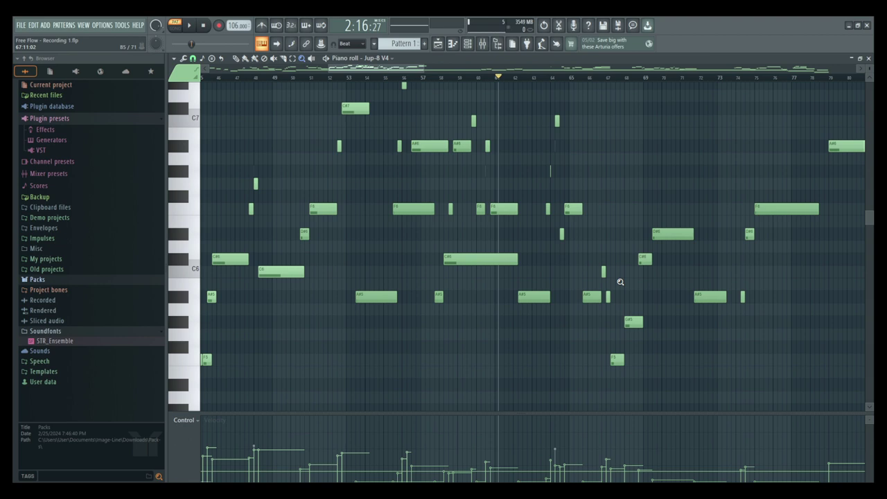
right_click(574, 237)
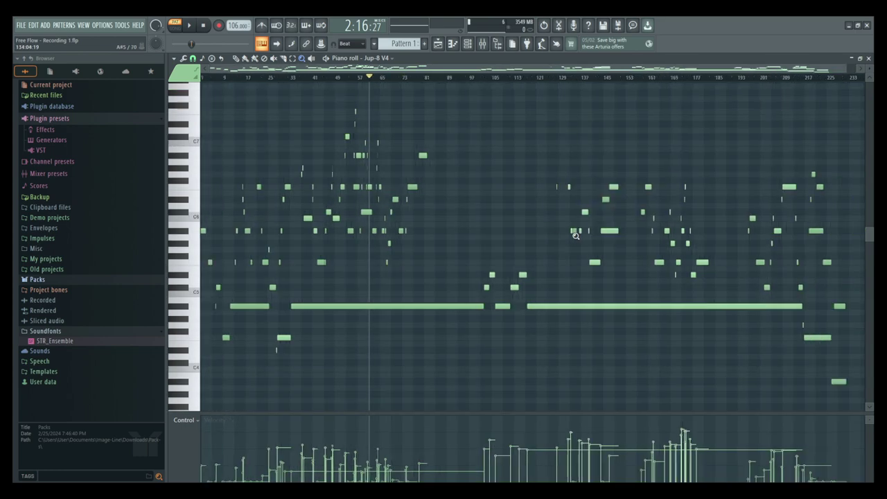
drag(347, 114, 550, 319)
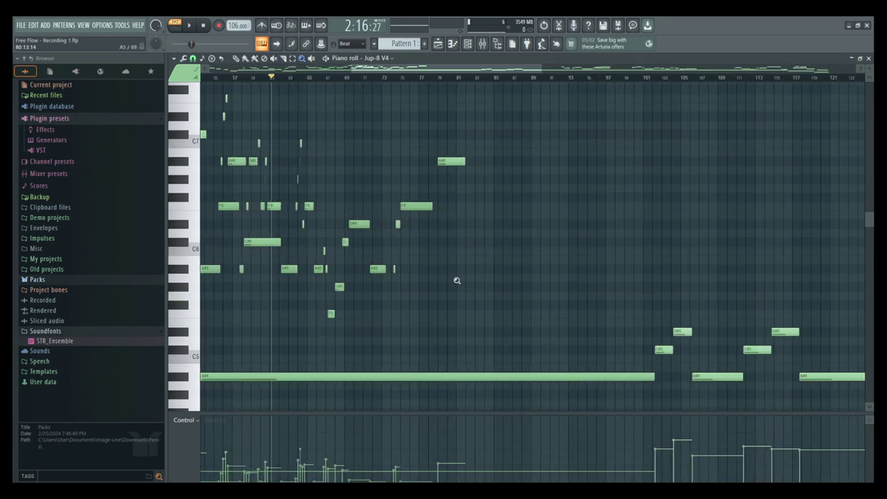
right_click(452, 280)
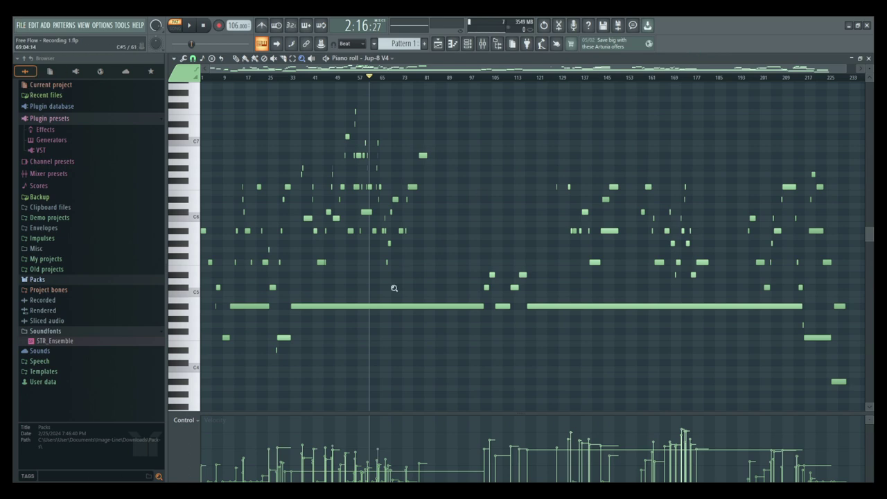
- Check bars 22 to 46, delete the very short D#6 note near bar 41, and close the Jup-8 V4 piano roll
drag(258, 330, 334, 380)
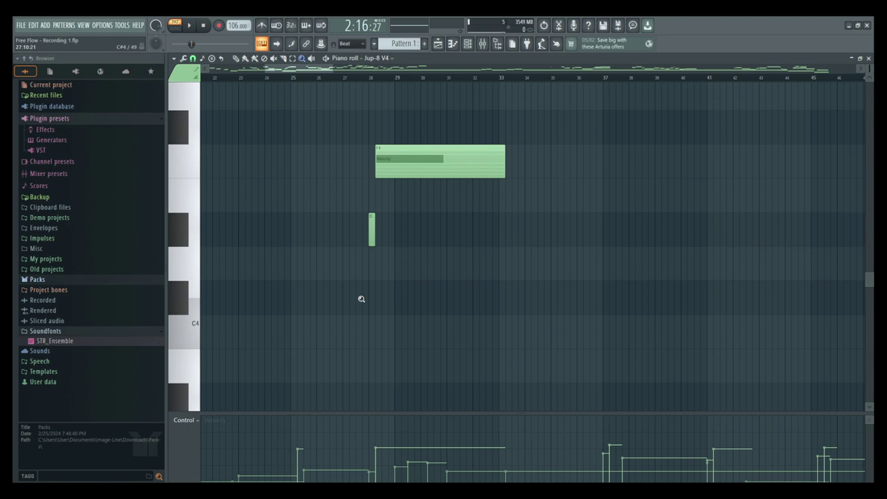
scroll(451, 284, up, 6)
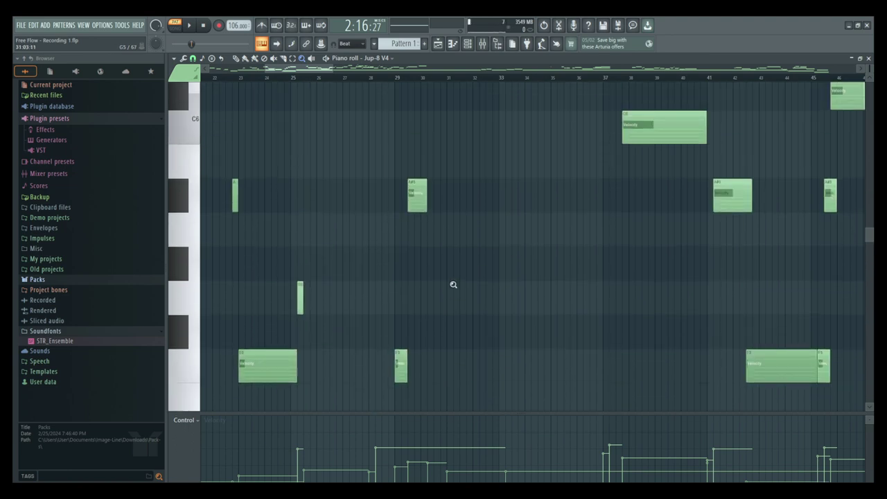
scroll(453, 284, up, 8)
scroll(519, 291, down, 3)
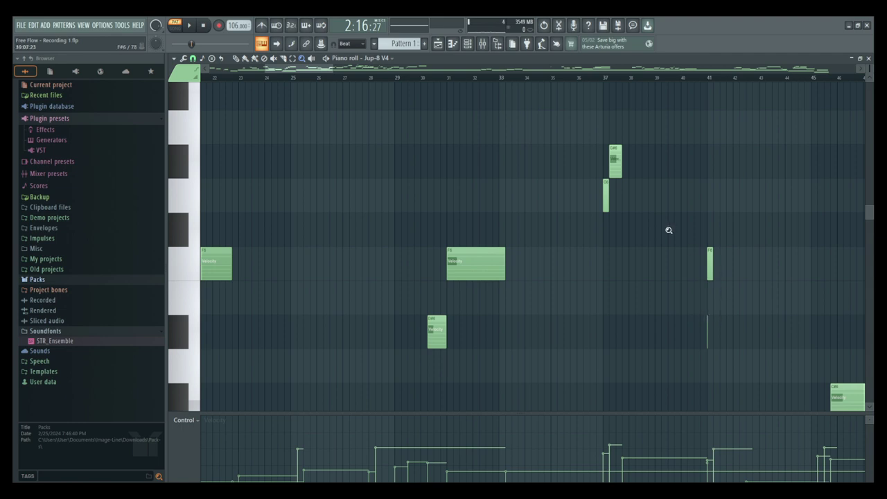
key(p)
scroll(720, 316, down, 2)
scroll(725, 233, up, 1)
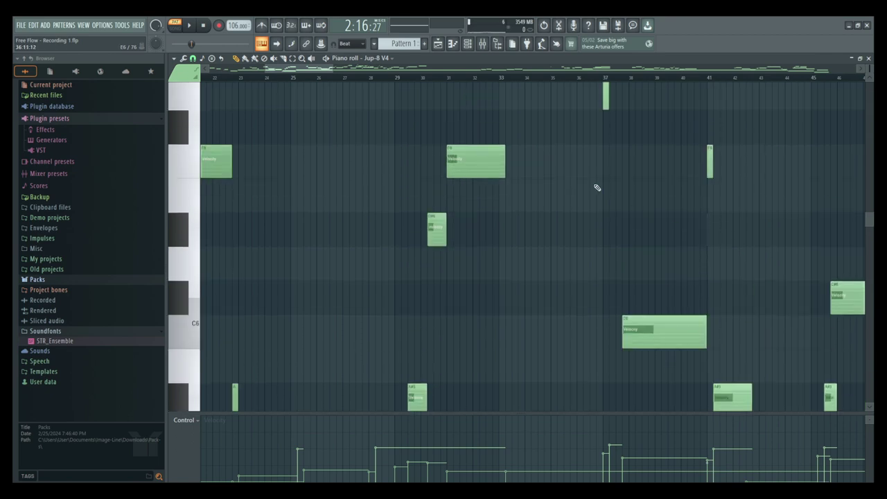
click(302, 58)
right_click(492, 143)
right_click(491, 143)
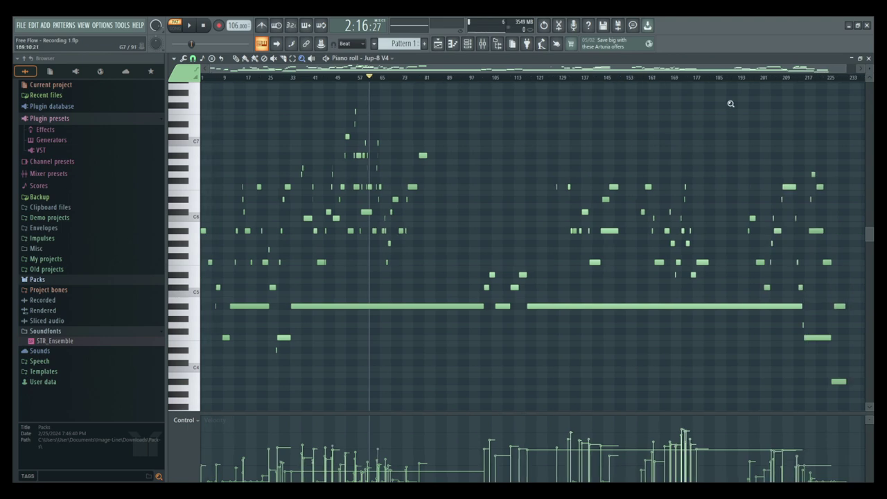
click(868, 58)
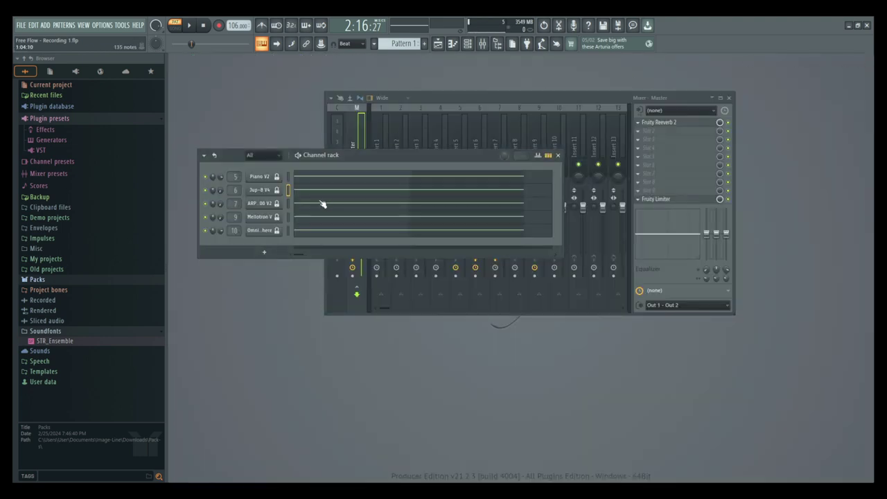
- Open the Omnisphere piano roll and delete the stray, very short G#6 notes near bars 48 and 60
click(319, 232)
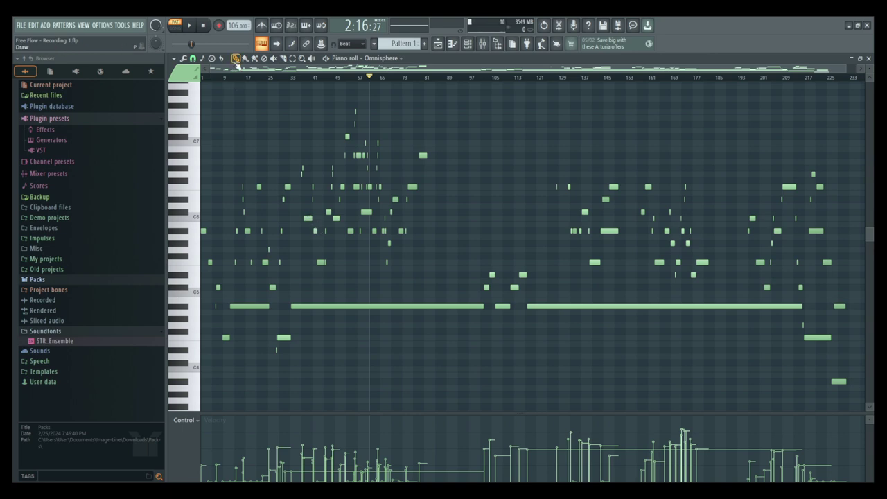
click(301, 58)
drag(237, 141, 412, 293)
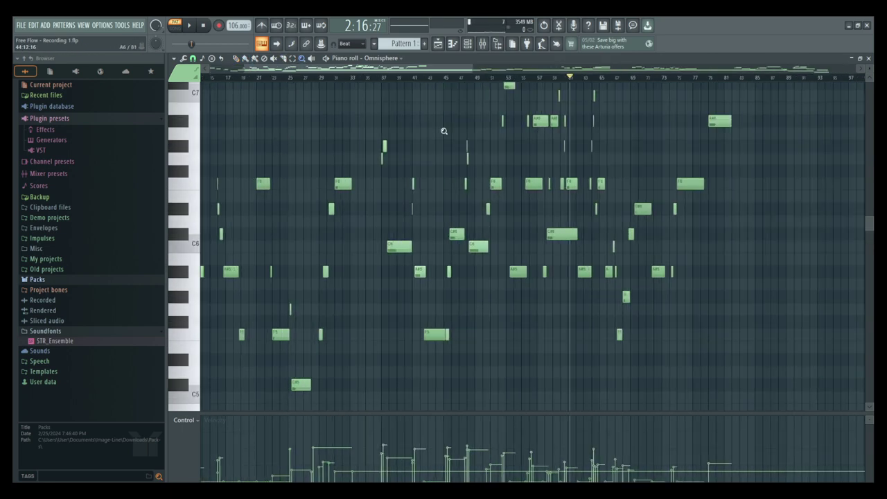
scroll(433, 186, up, 3)
drag(451, 167, 587, 323)
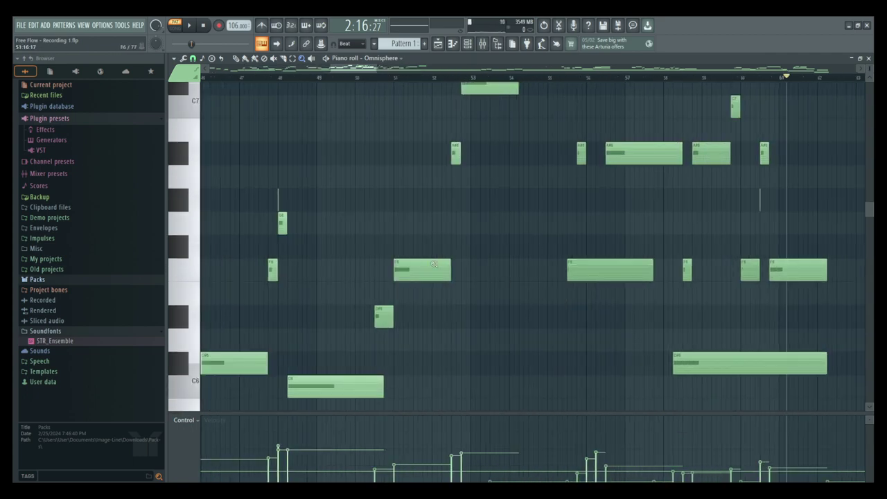
click(235, 60)
scroll(423, 193, up, 3)
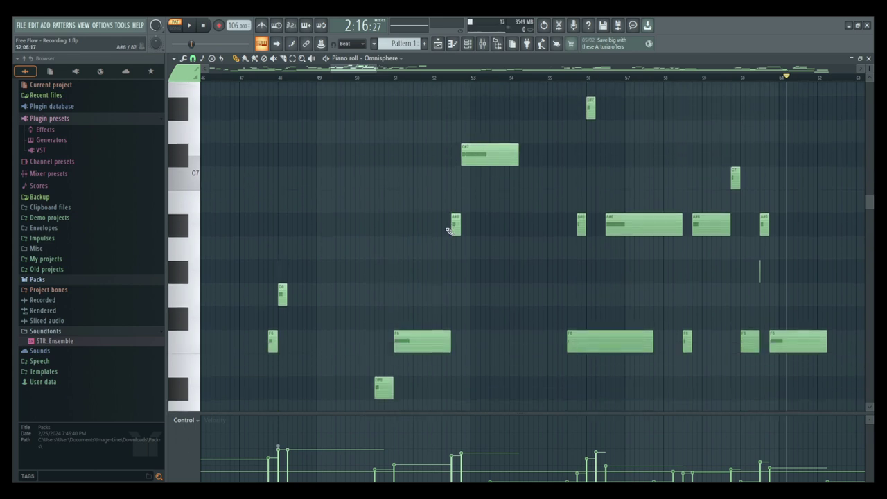
scroll(383, 248, down, 3)
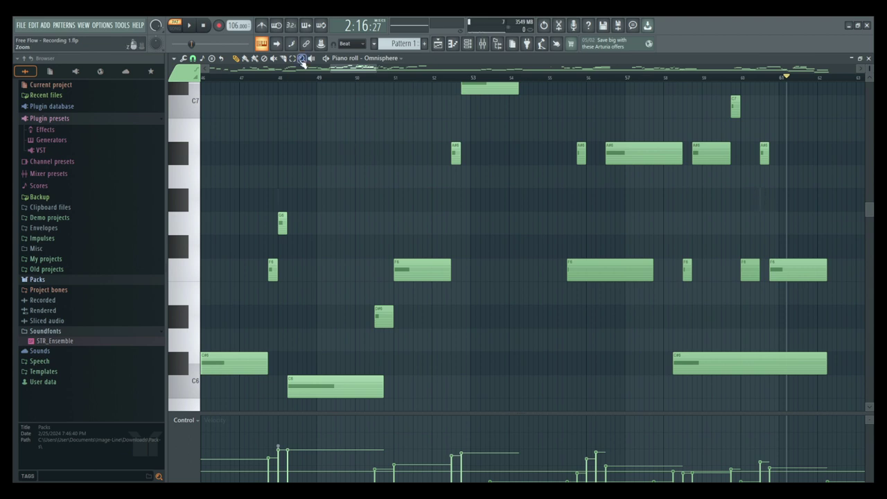
- Delete the very short Omnisphere D#6 note near bar 41 and the very short F6 note near bar 16
drag(363, 69, 320, 77)
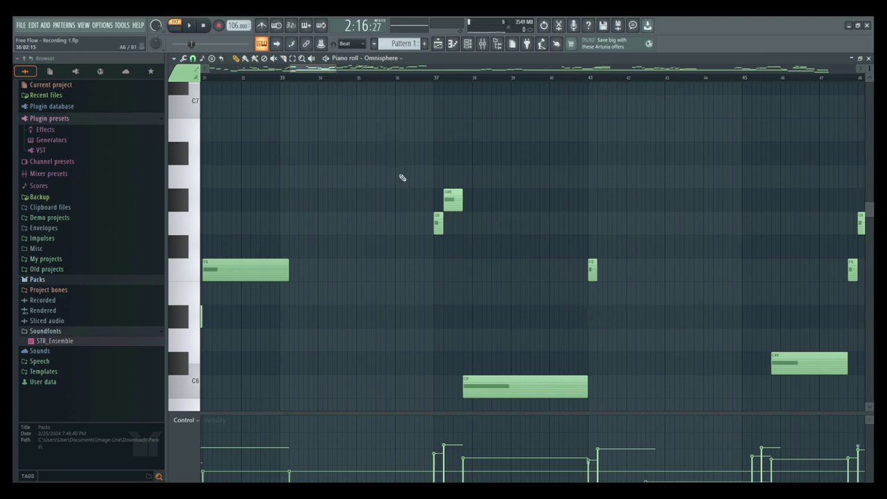
drag(313, 69, 258, 80)
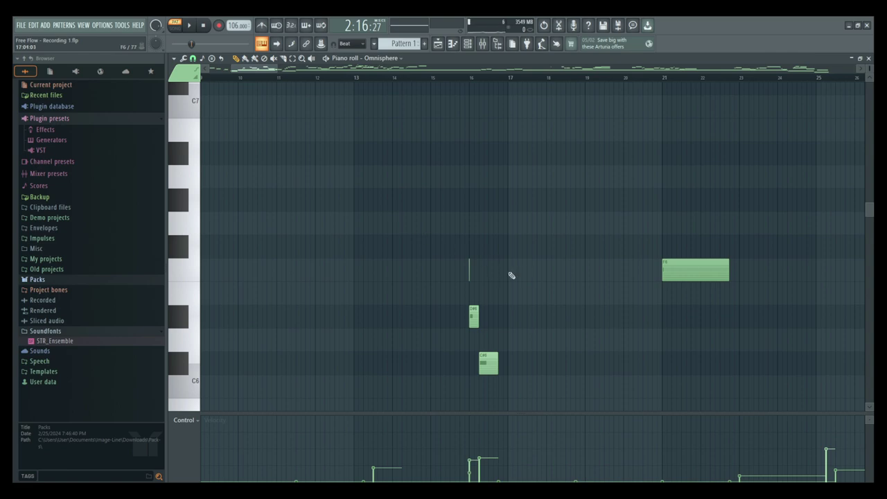
right_click(469, 270)
- Inspect the Omnisphere notes in bars 13 to 40 and 43 to 83 for leftover stray notes
click(301, 58)
right_click(301, 58)
drag(314, 369, 232, 264)
scroll(614, 256, up, 5)
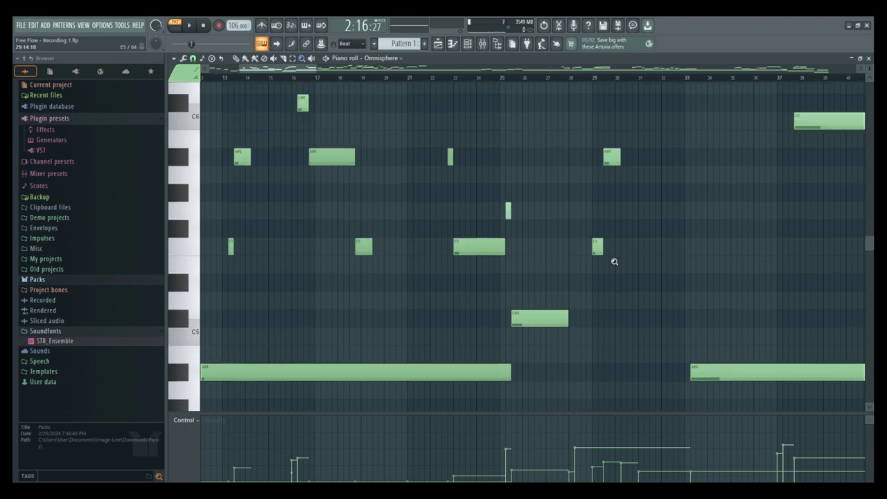
scroll(606, 264, up, 5)
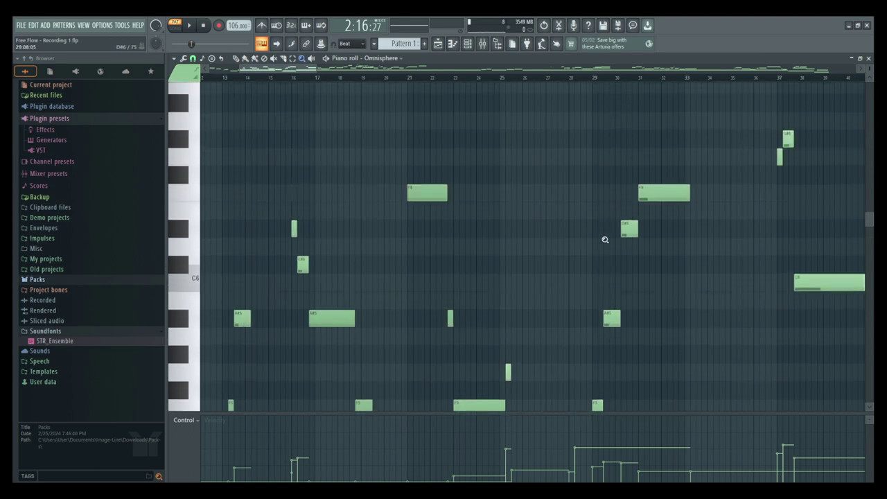
scroll(596, 230, down, 3)
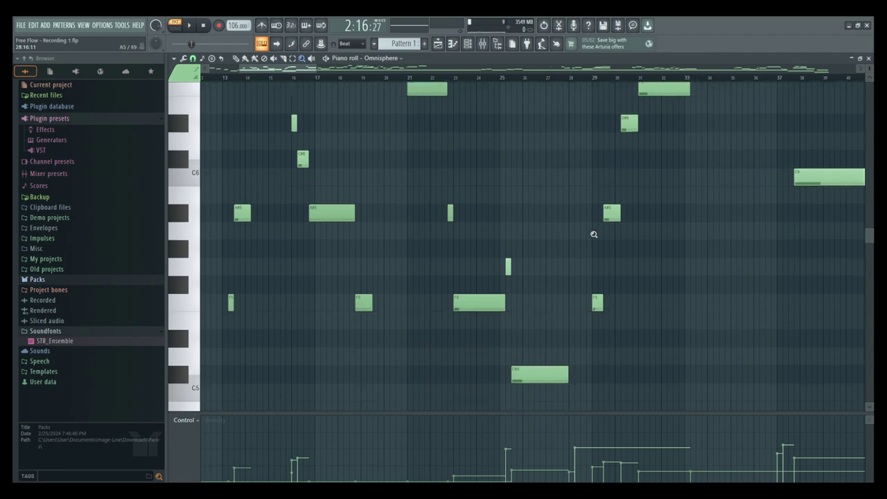
right_click(481, 151)
drag(319, 103, 438, 305)
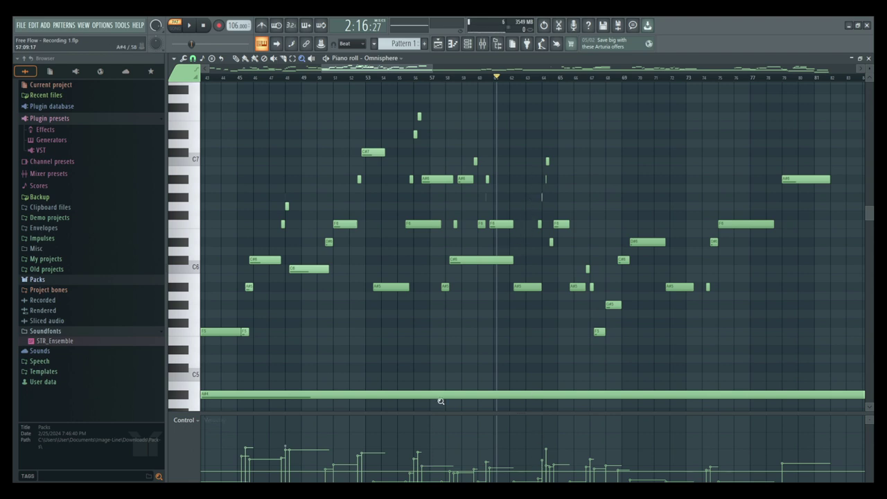
right_click(526, 256)
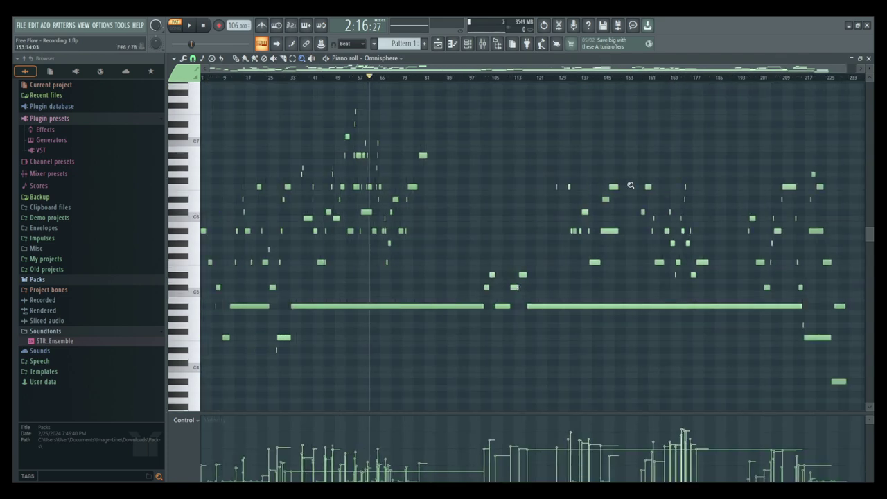
- Inspect the Omnisphere phrase in bars 154 to 182 and the lower notes around bars 18 to 35 for stray notes
drag(627, 178, 715, 303)
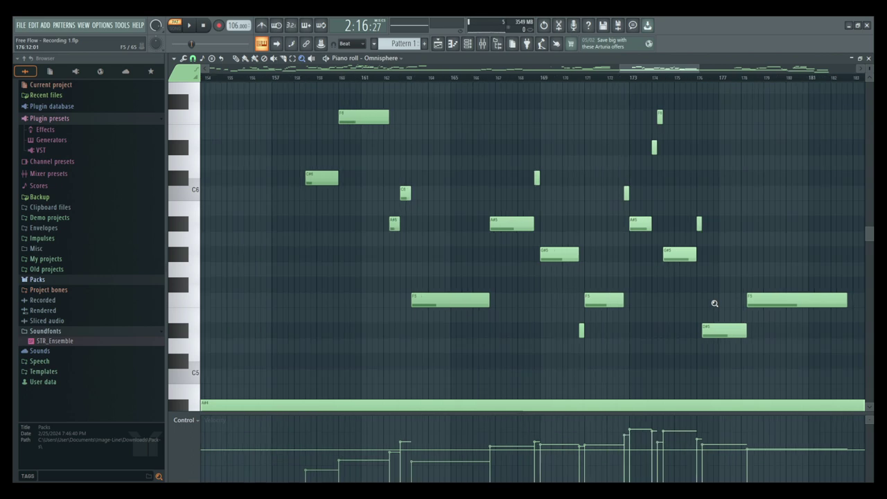
scroll(714, 303, up, 1)
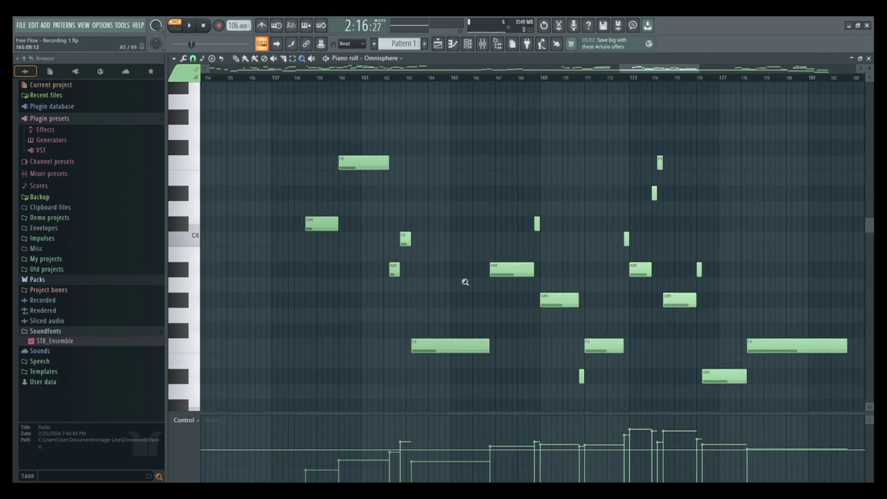
right_click(481, 291)
right_click(394, 228)
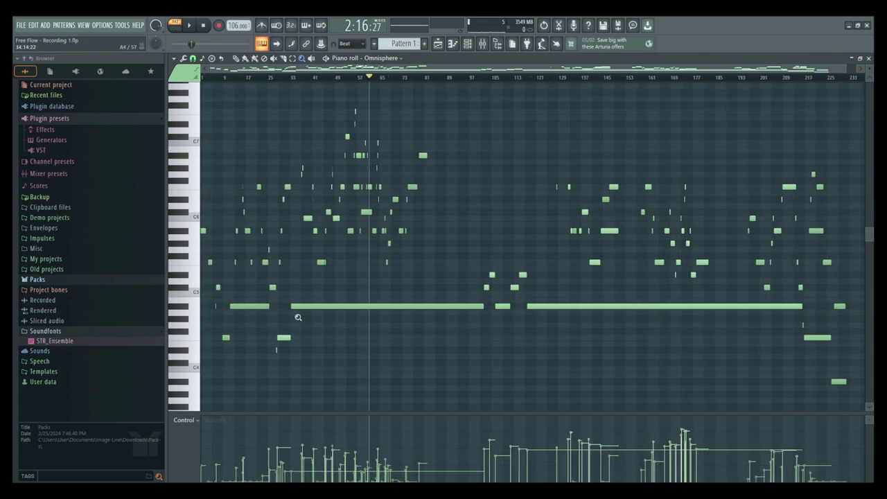
drag(301, 381, 247, 296)
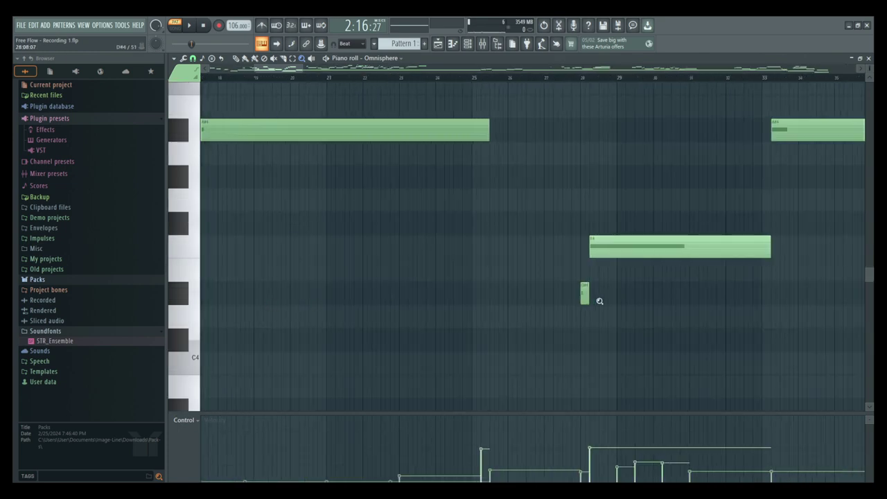
scroll(598, 301, up, 5)
scroll(595, 303, down, 3)
scroll(596, 303, down, 3)
scroll(600, 295, up, 4)
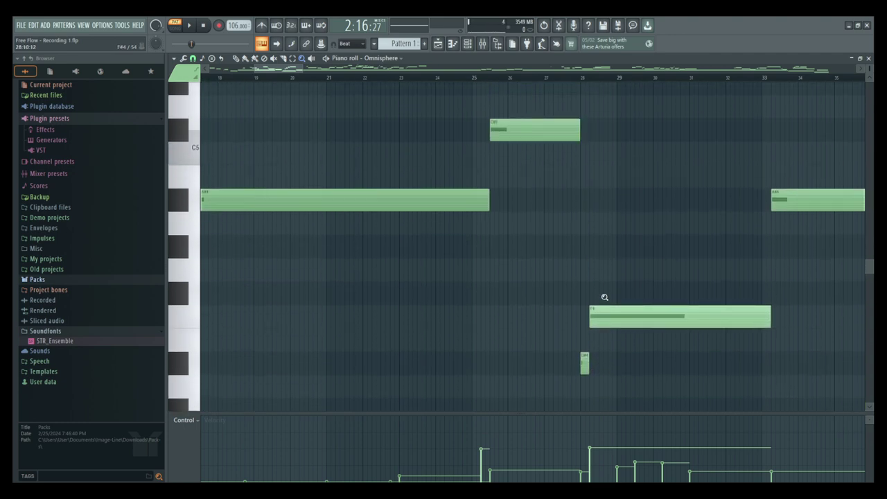
scroll(604, 297, up, 5)
scroll(596, 291, down, 3)
right_click(570, 285)
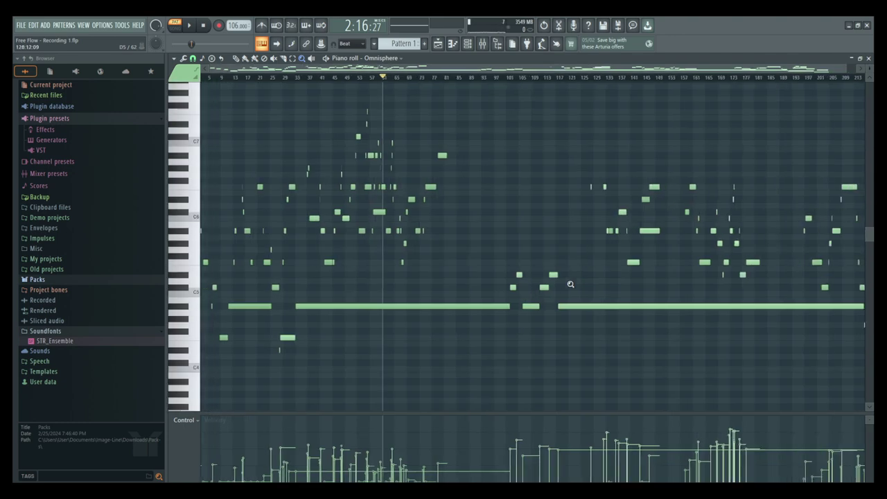
- Delete the very short A#6 and G#6 notes near bar 64 in the Omnisphere part
drag(290, 133, 502, 272)
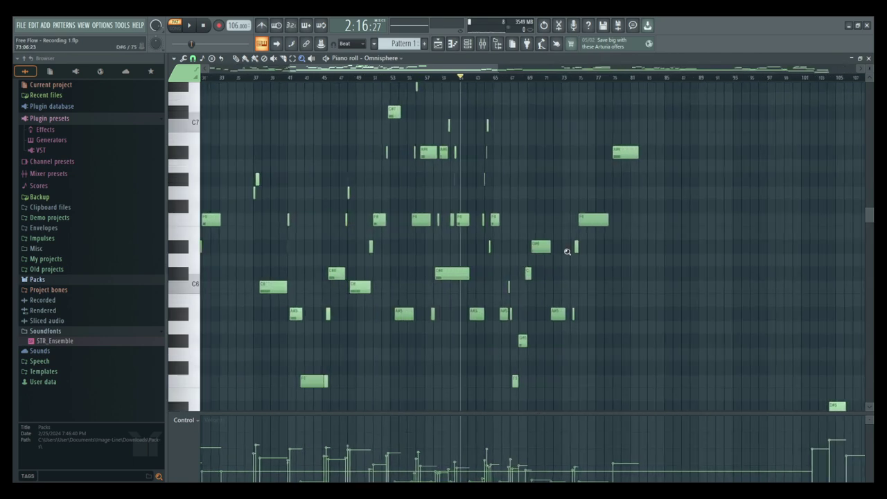
drag(449, 107, 503, 204)
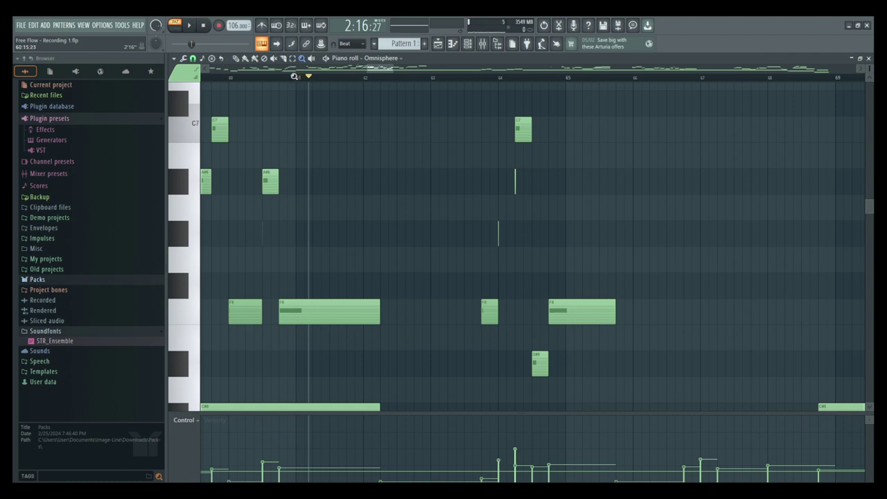
click(236, 59)
right_click(513, 181)
scroll(487, 237, down, 2)
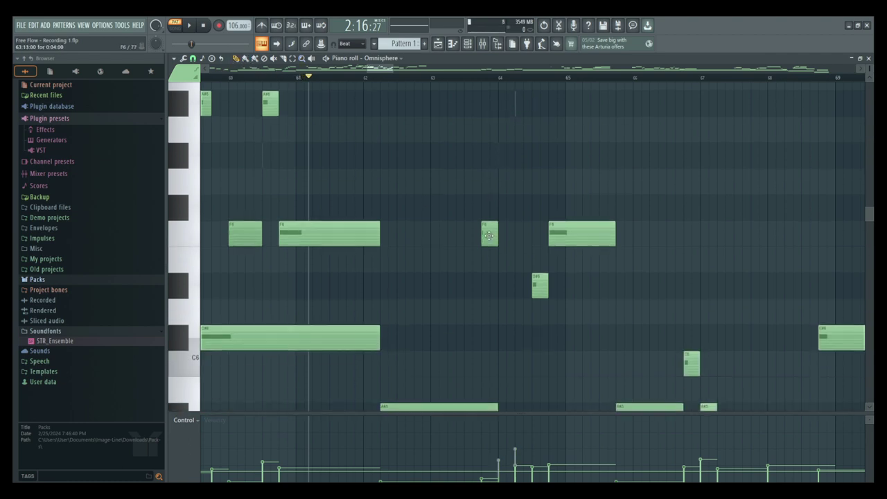
- Show the full Omnisphere take and move the playback position to about bar 190
click(304, 58)
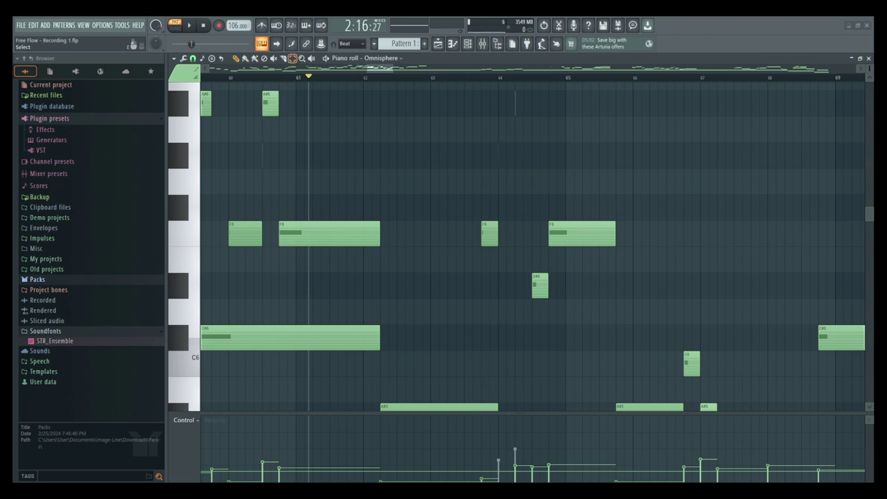
click(303, 58)
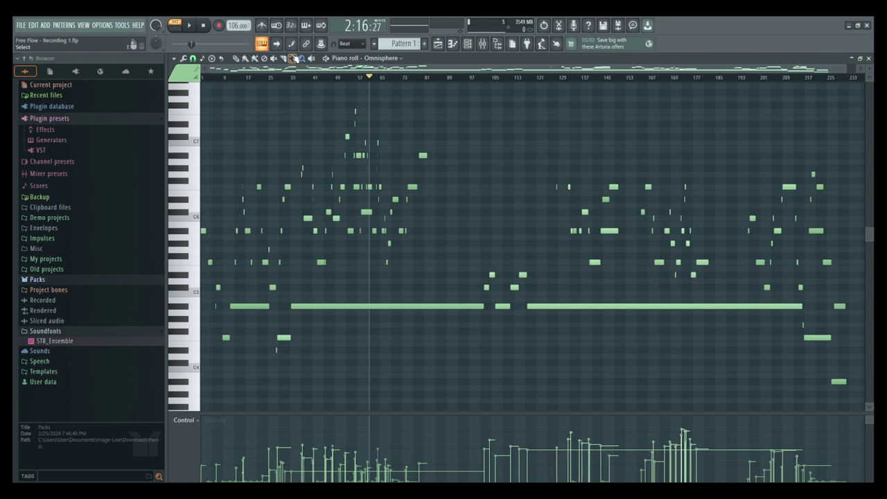
click(630, 77)
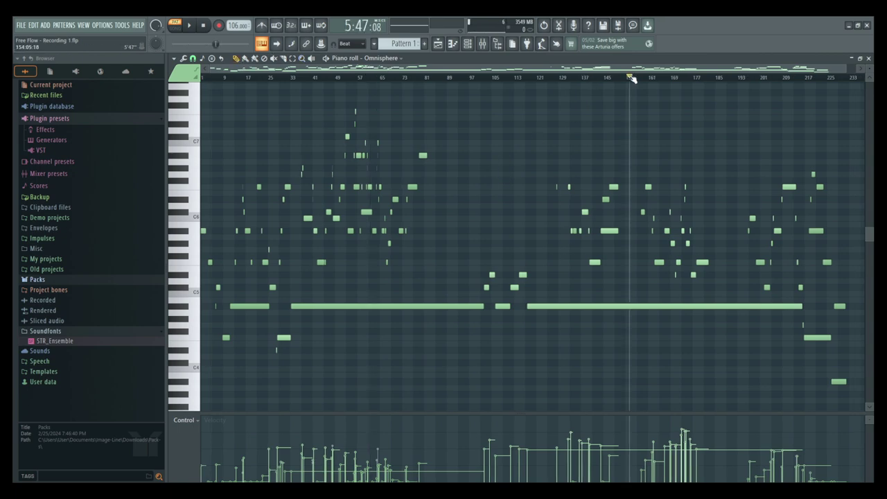
click(644, 76)
click(656, 77)
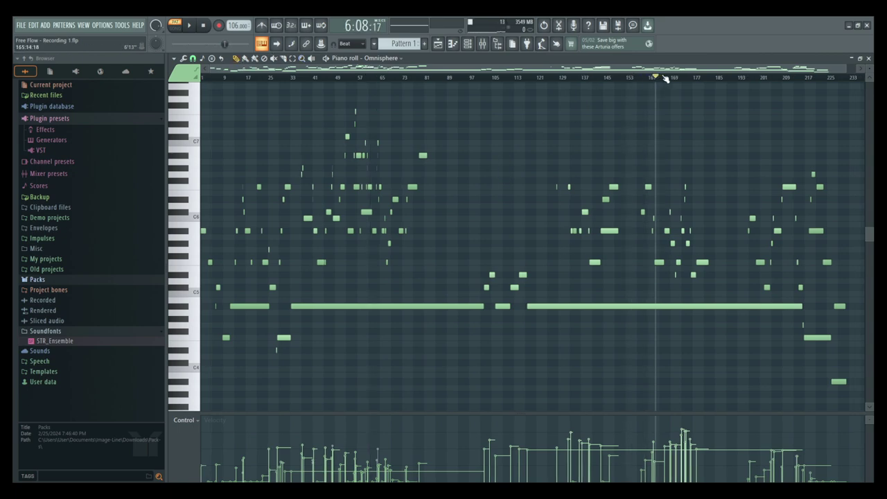
click(664, 77)
click(693, 77)
click(712, 77)
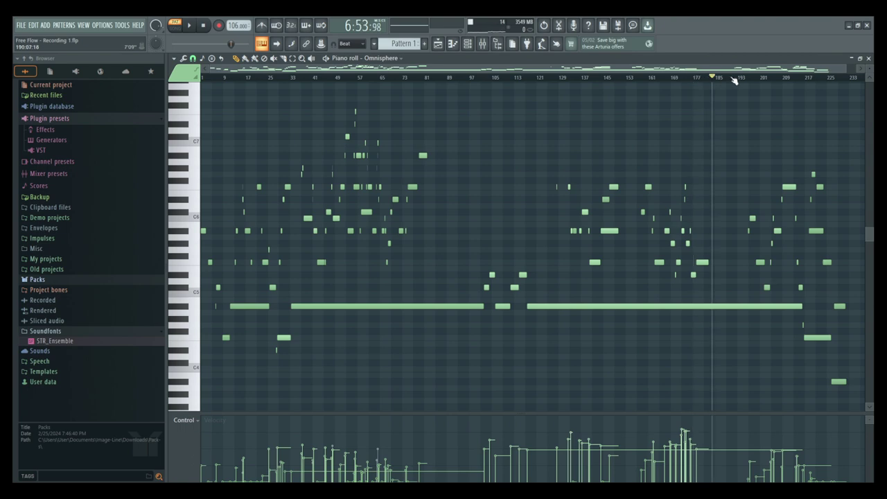
click(731, 77)
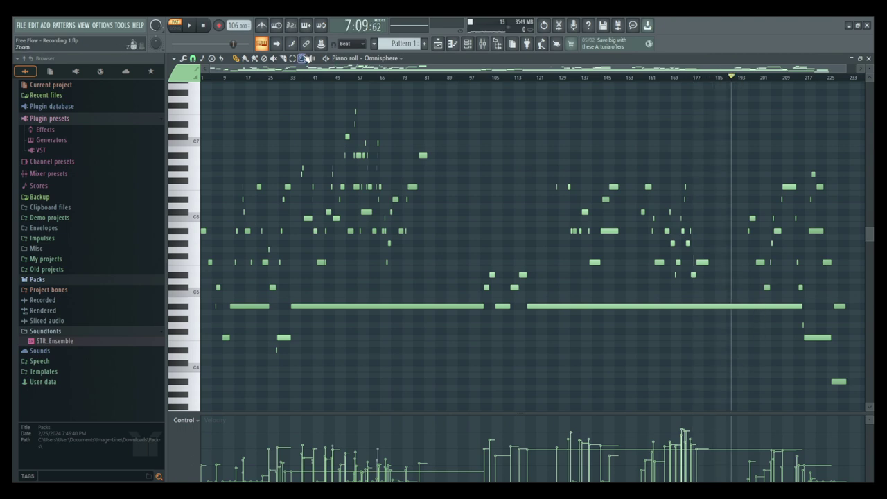
- Move the F5 note near bar 214 to start on bar 214 and extend it up to the following C#5 note
click(302, 59)
drag(736, 158, 857, 415)
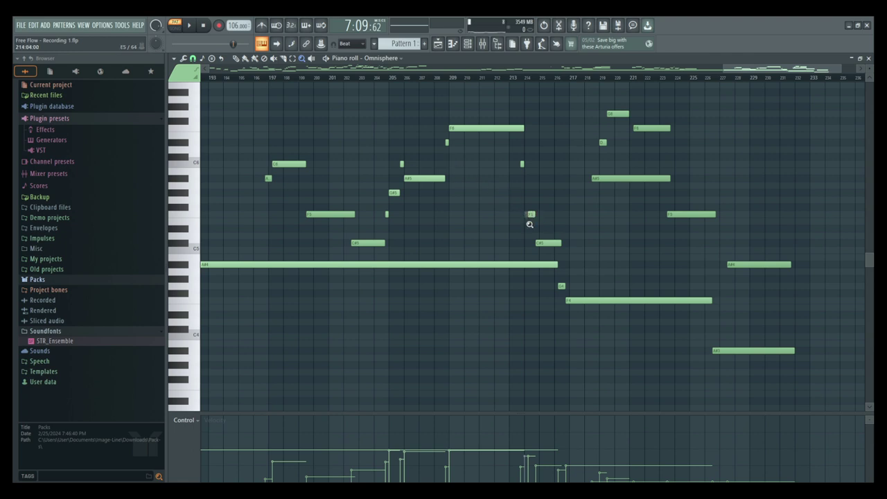
drag(523, 196, 547, 246)
click(555, 251)
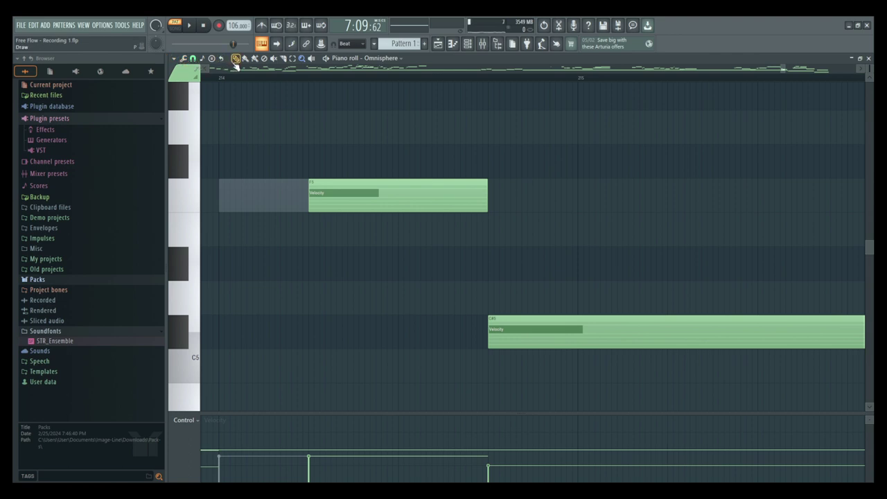
drag(334, 191, 244, 191)
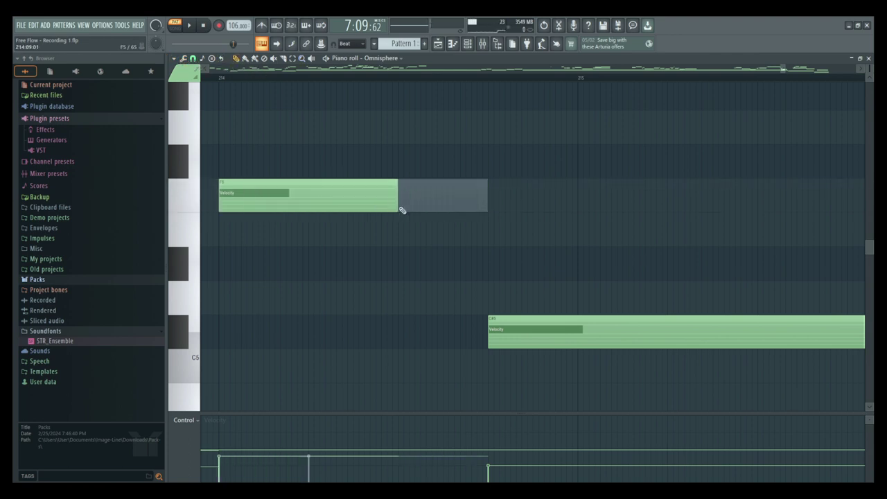
click(402, 205)
right_click(408, 203)
drag(398, 196, 487, 196)
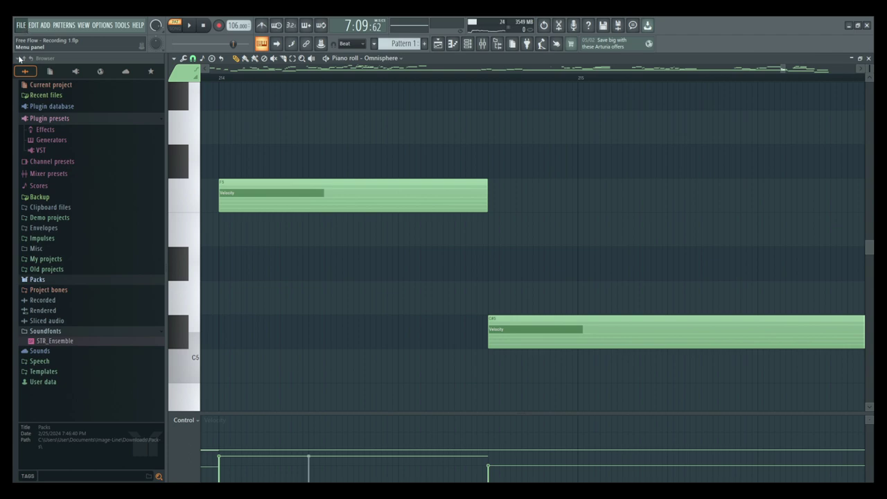
- Inspect the Omnisphere notes between bars 52 and 83, from F5 up to the highest notes, for stray notes
click(299, 58)
right_click(344, 205)
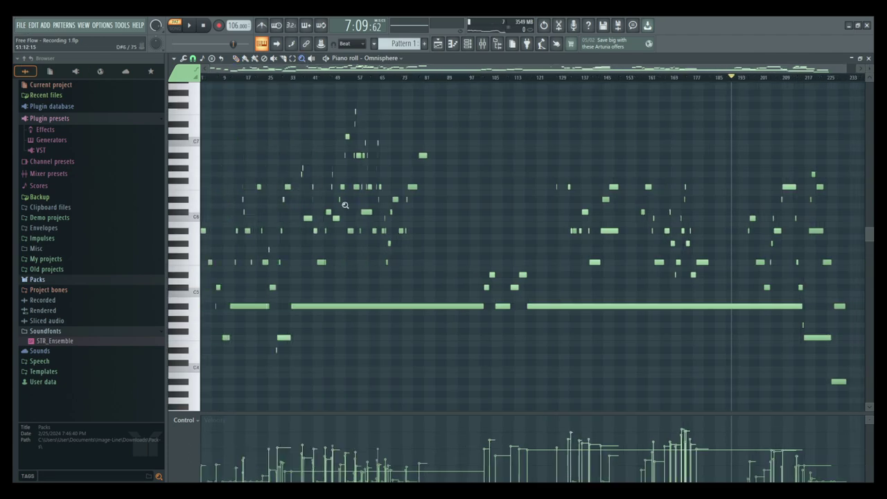
drag(342, 122, 435, 236)
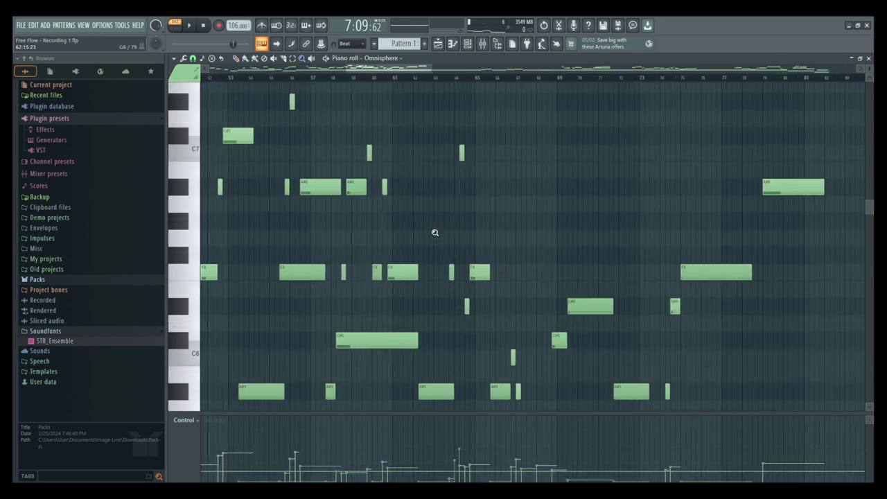
scroll(374, 227, down, 3)
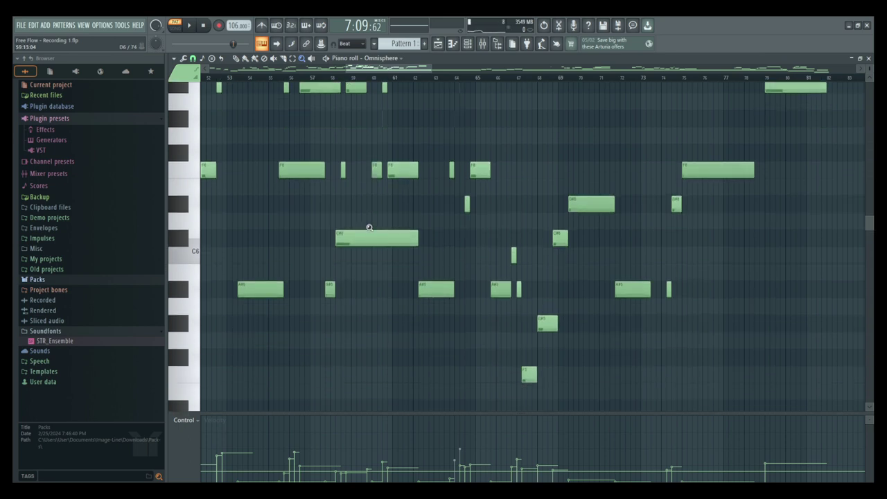
scroll(371, 232, up, 7)
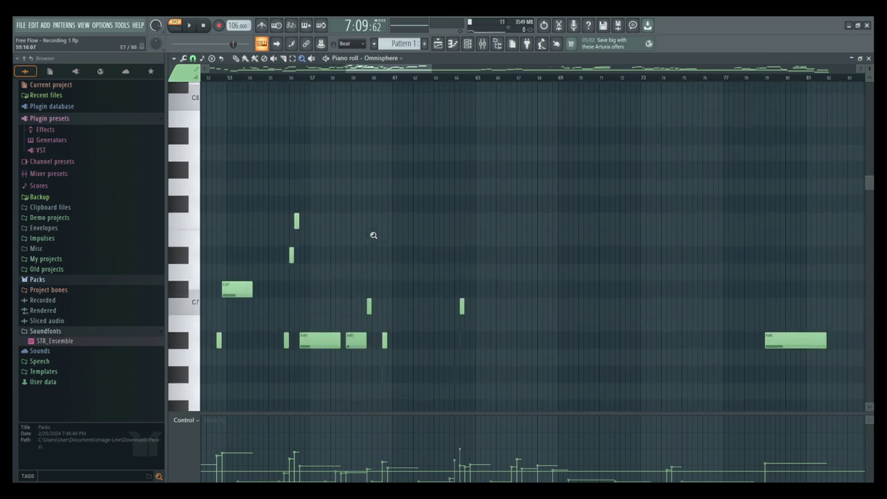
right_click(403, 139)
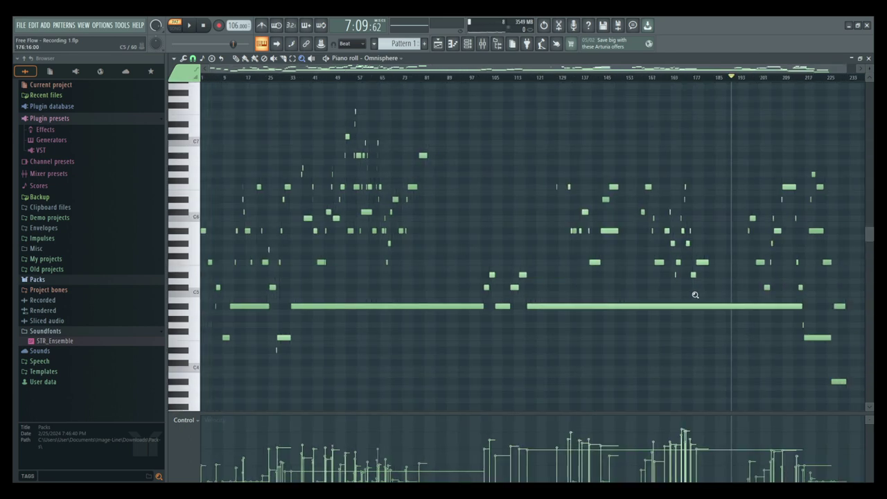
- Inspect the closing Omnisphere phrase between about bars 200 and 232 for overlapping or stray notes
drag(791, 318, 816, 368)
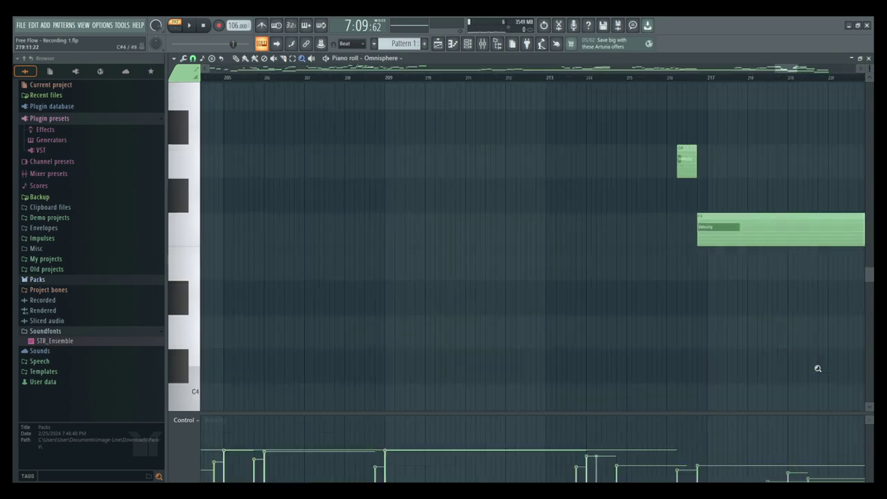
scroll(725, 314, up, 6)
scroll(656, 307, down, 2)
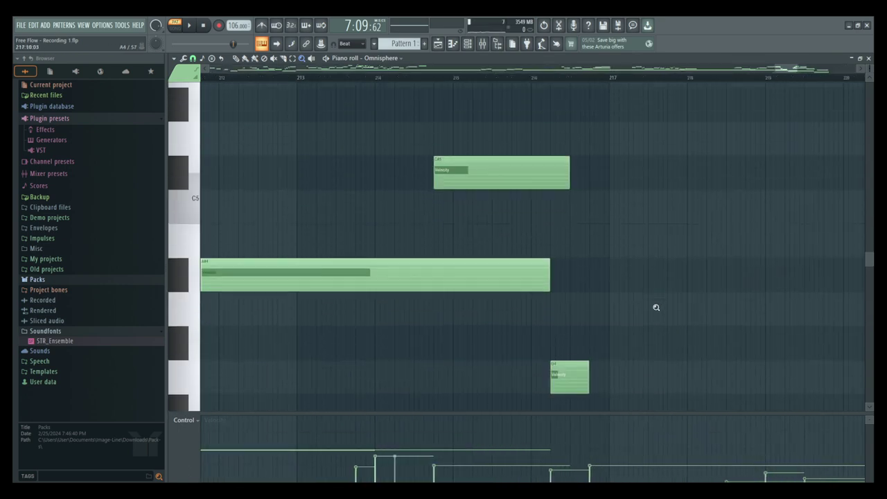
right_click(557, 275)
drag(757, 134, 844, 373)
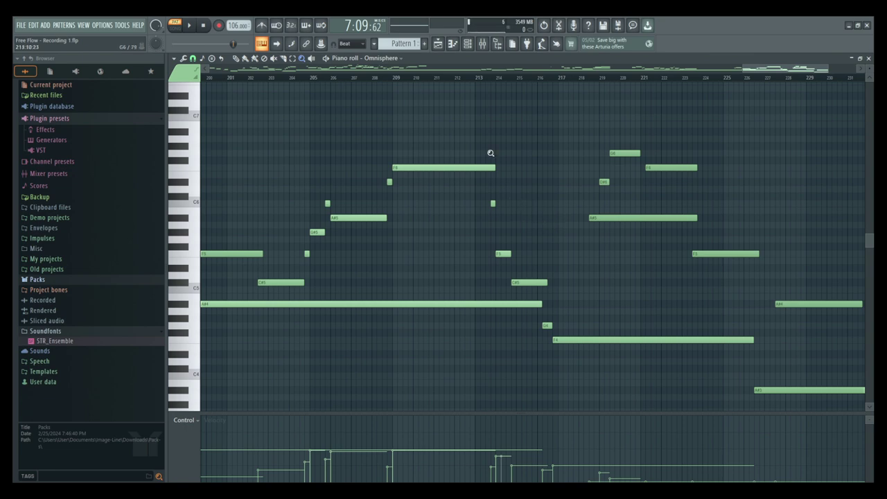
right_click(548, 263)
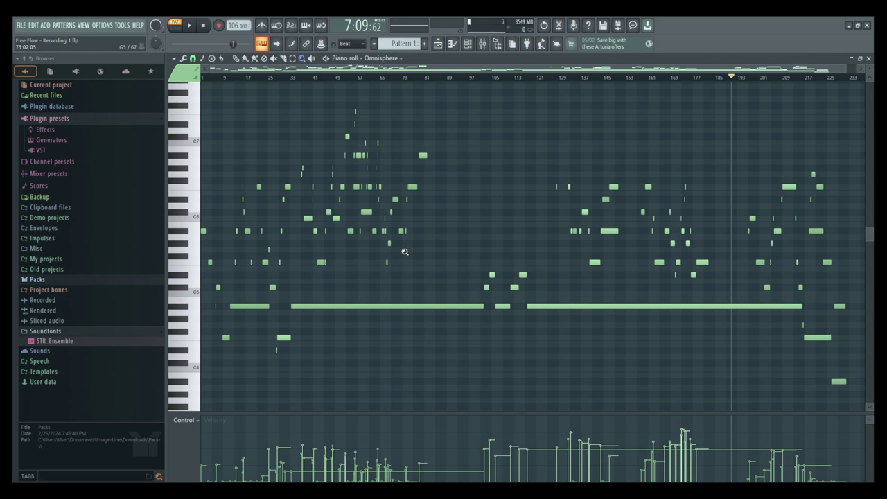
drag(758, 166, 853, 410)
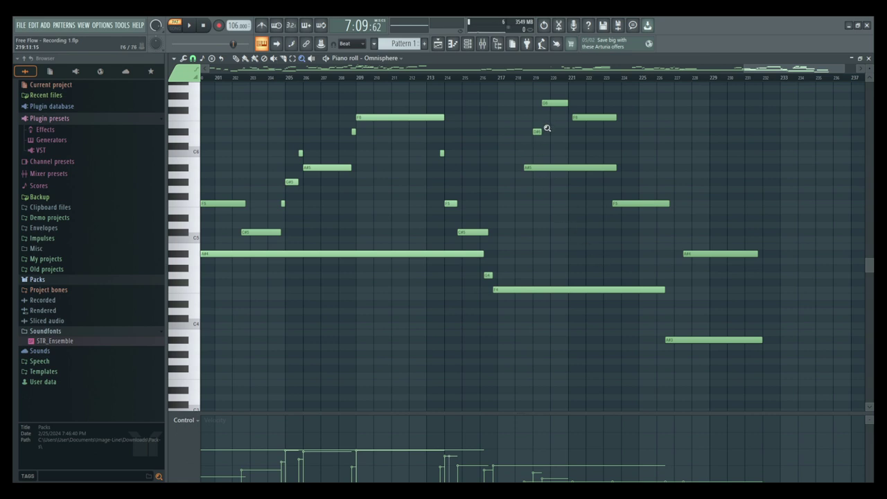
scroll(461, 267, up, 8)
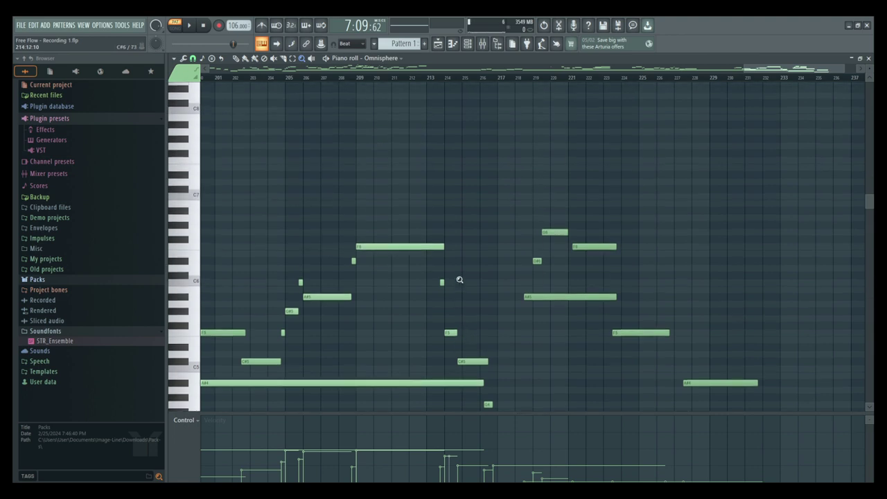
scroll(297, 206, down, 4)
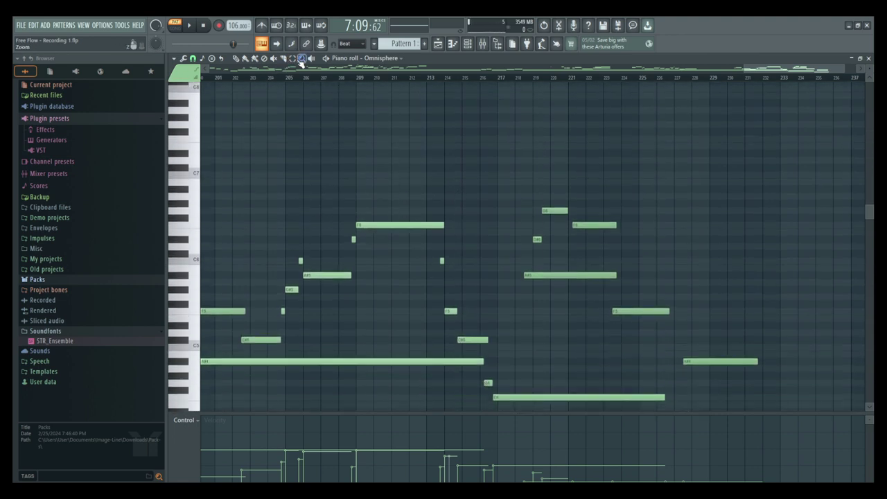
right_click(339, 262)
- Examine the two adjoining F5 notes around bar 45 up close and return to the full take
drag(282, 155, 420, 327)
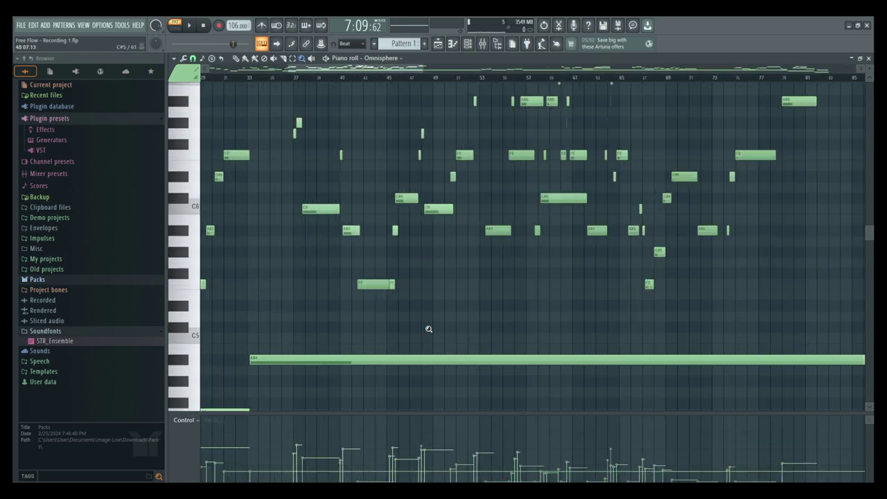
drag(360, 250, 477, 331)
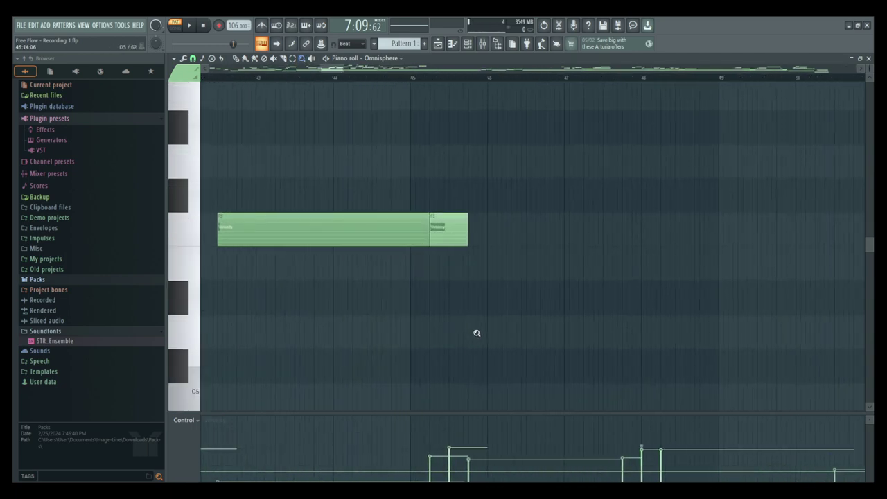
right_click(427, 328)
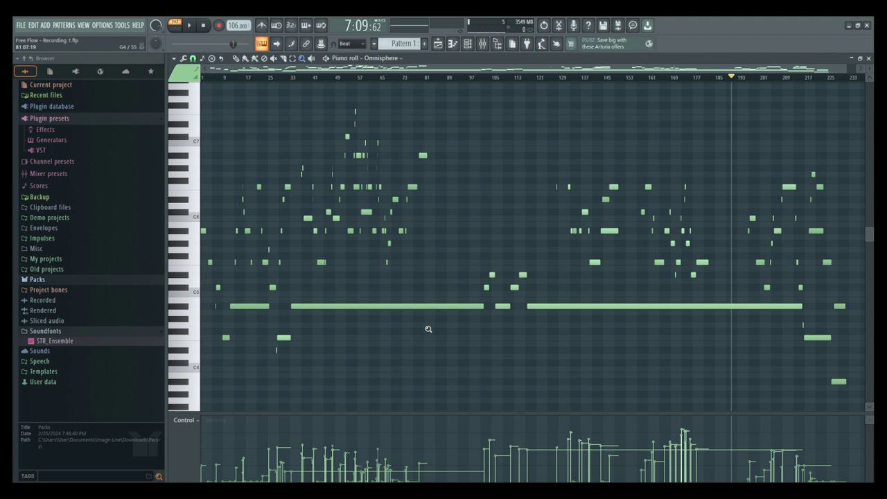